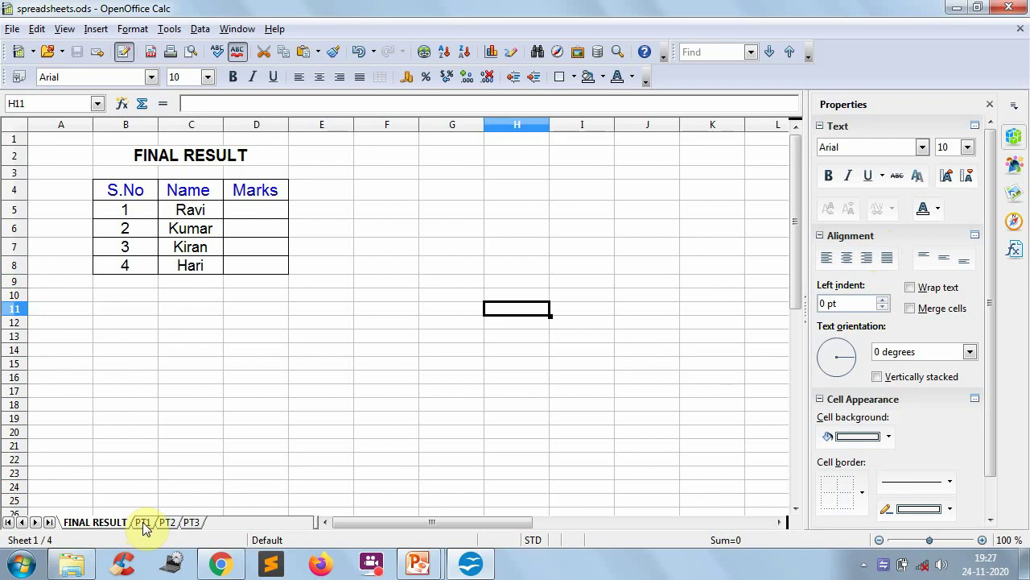
Step: Examine the marks tables on the PT1, PT2 and PT3 sheets and the empty Marks column on the FINAL RESULT sheet
{"action": "left_click", "coordinate": [142, 522]}
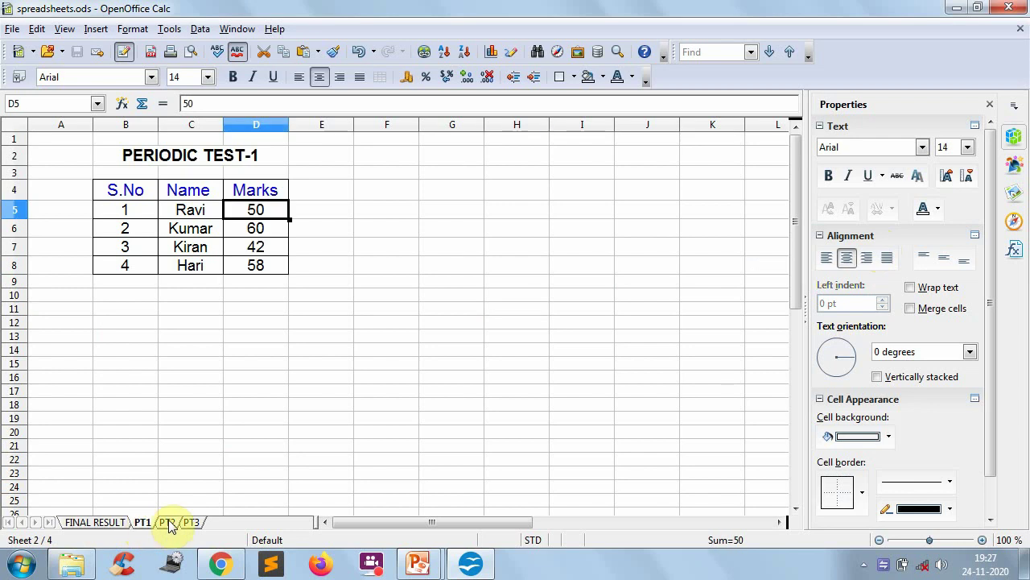
{"action": "left_click", "coordinate": [166, 522]}
{"action": "left_click", "coordinate": [193, 522]}
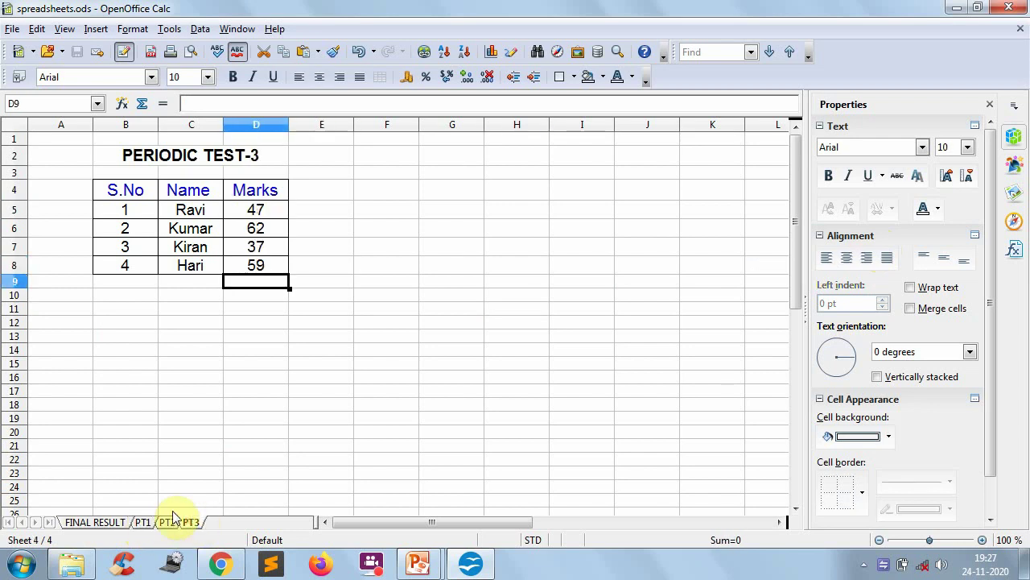
{"action": "left_click", "coordinate": [143, 522]}
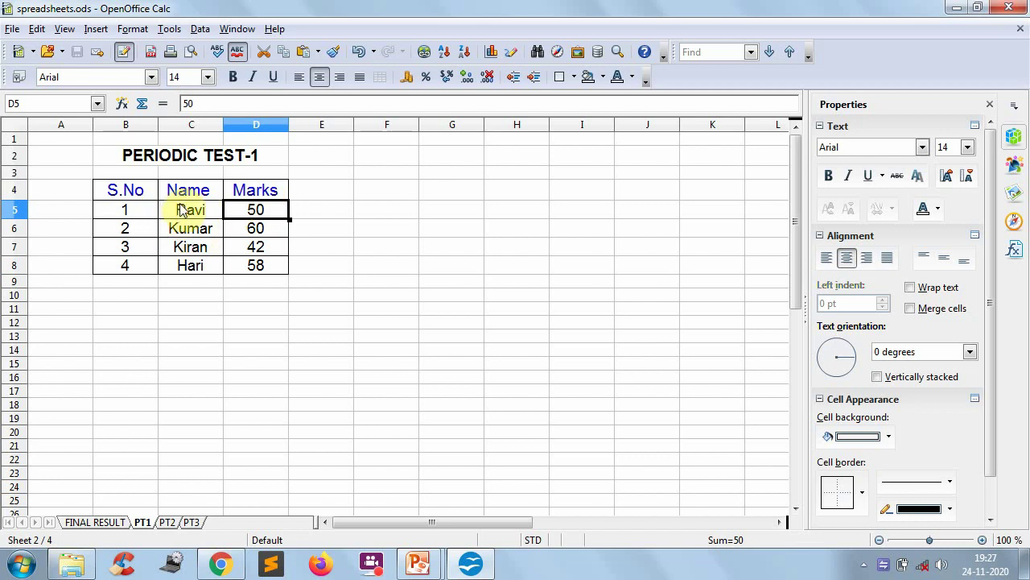
{"action": "left_click", "coordinate": [167, 522]}
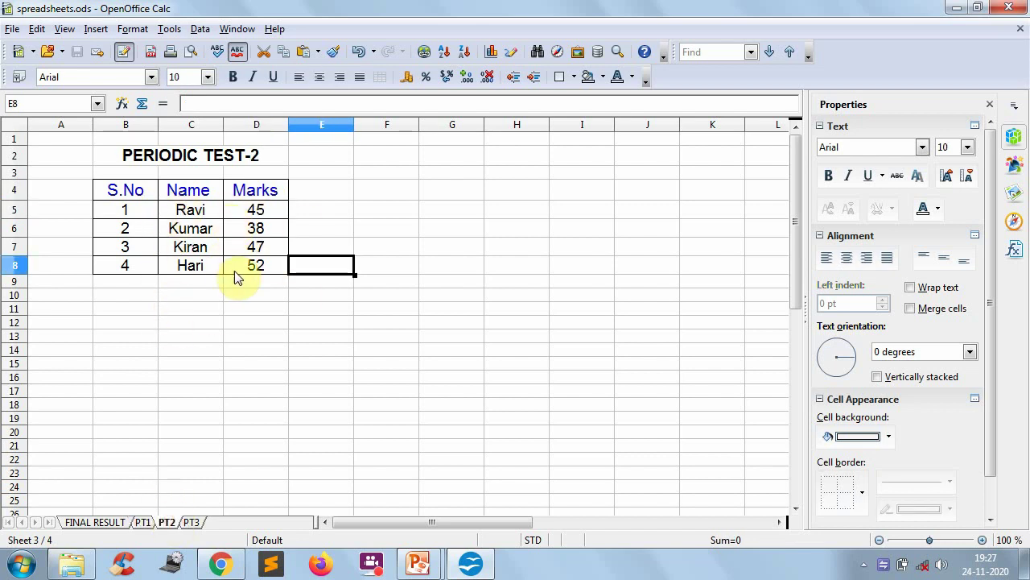
{"action": "left_click", "coordinate": [191, 523]}
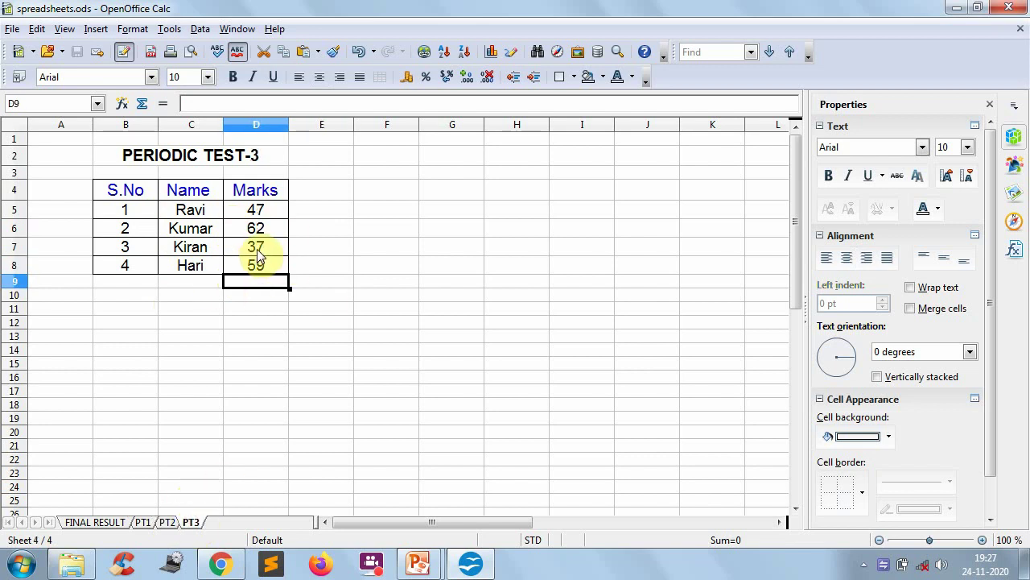
{"action": "left_click", "coordinate": [91, 523]}
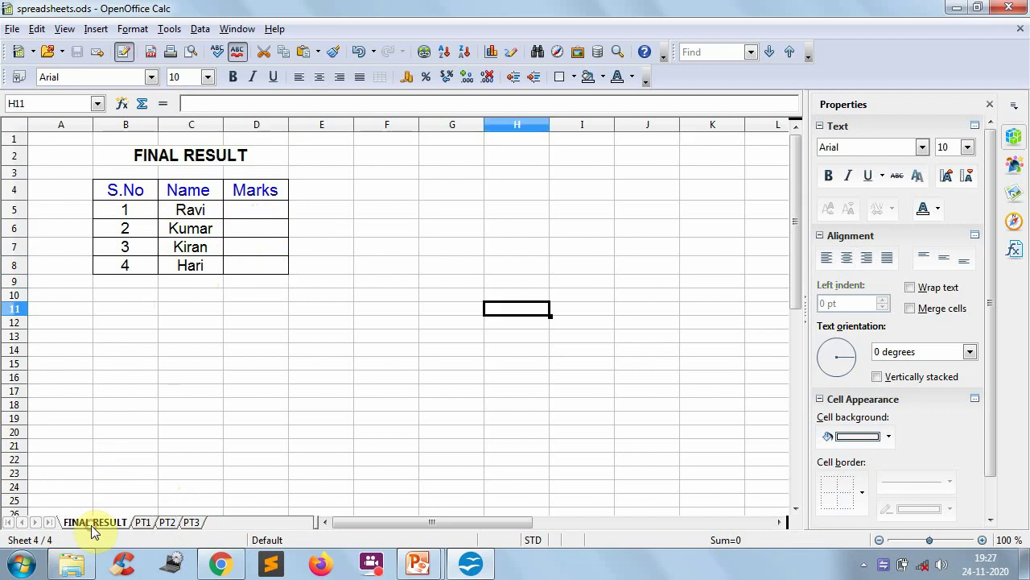
{"action": "left_click", "coordinate": [260, 212]}
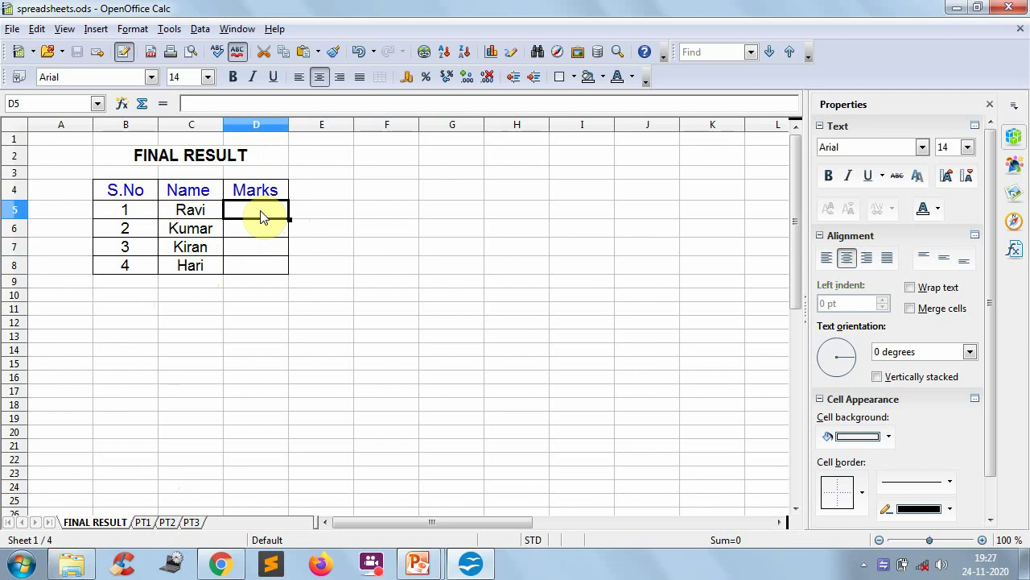
{"action": "left_click", "coordinate": [141, 522]}
{"action": "left_click", "coordinate": [165, 523]}
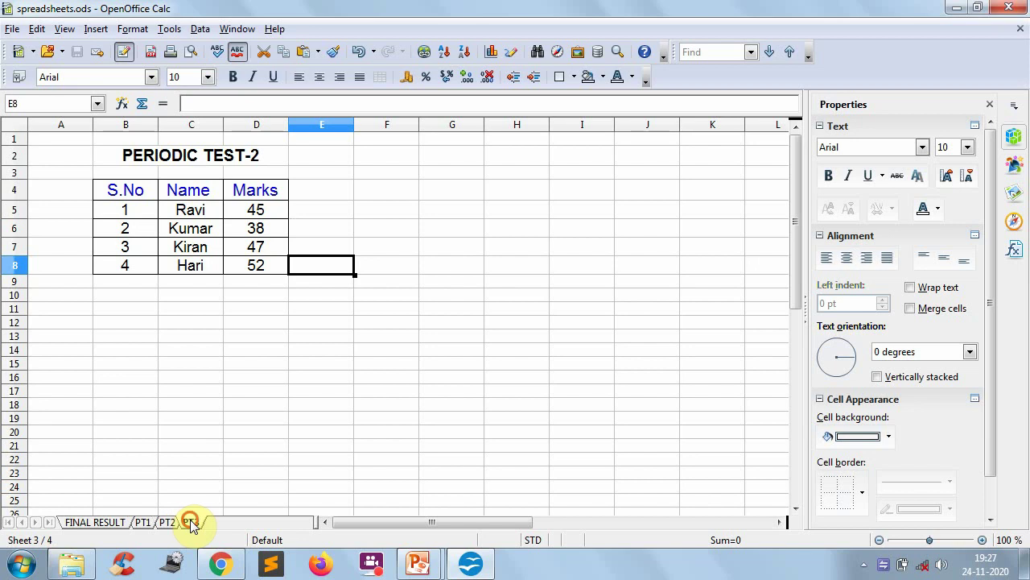
{"action": "left_click", "coordinate": [191, 523]}
{"action": "left_click", "coordinate": [111, 523]}
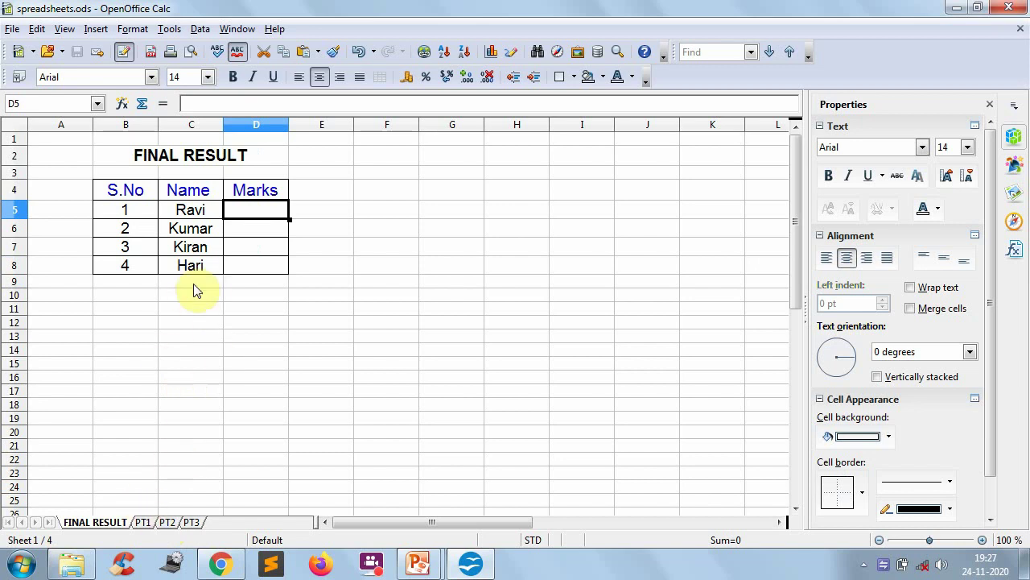
{"action": "left_click", "coordinate": [143, 521]}
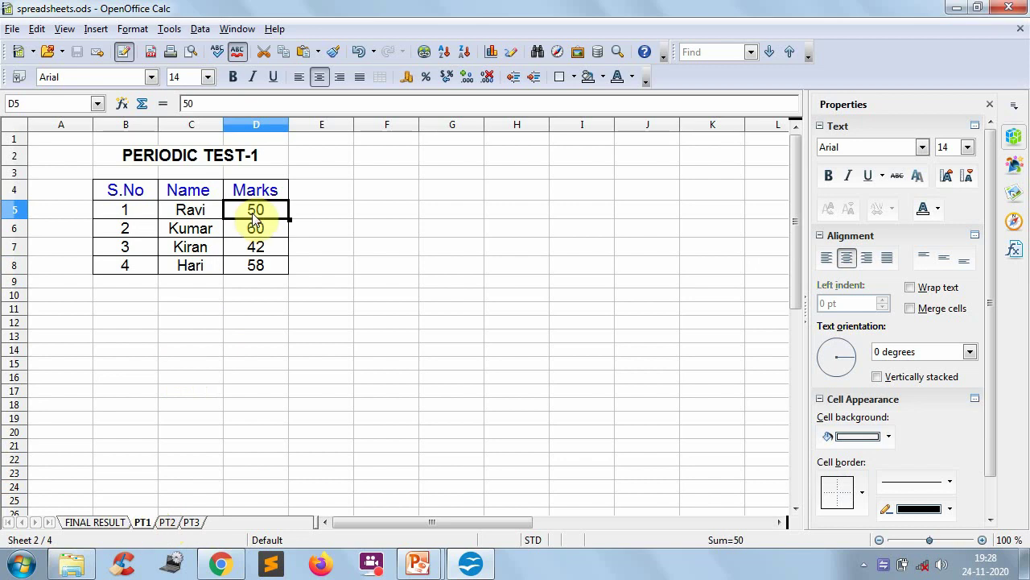
{"action": "left_click", "coordinate": [167, 521]}
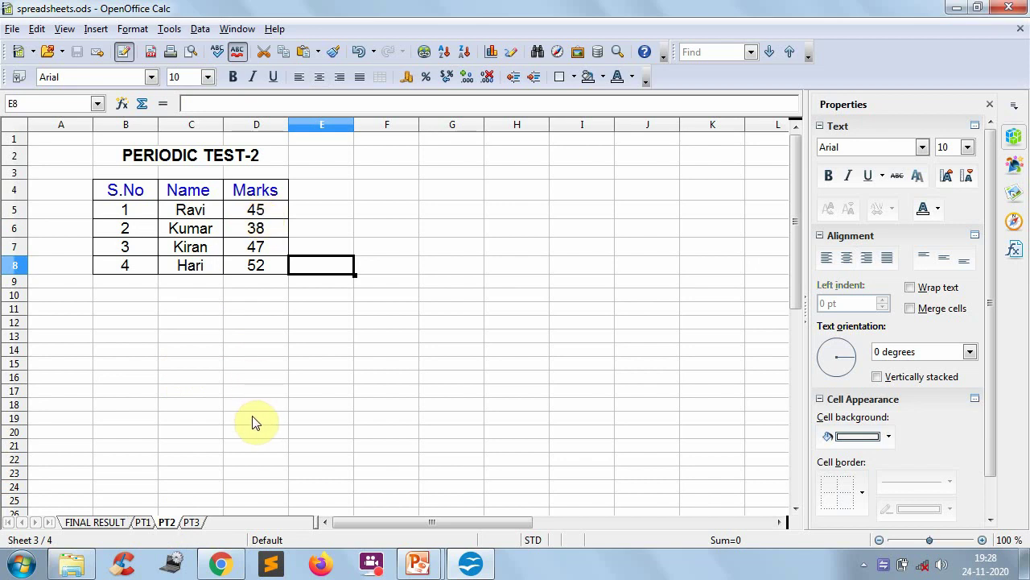
{"action": "left_click", "coordinate": [191, 523]}
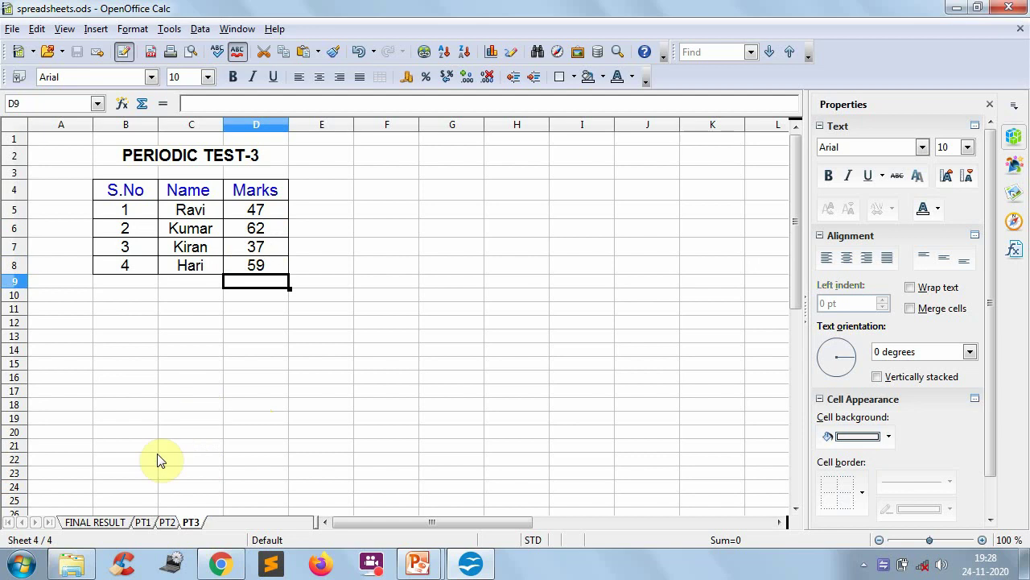
{"action": "left_click", "coordinate": [106, 524]}
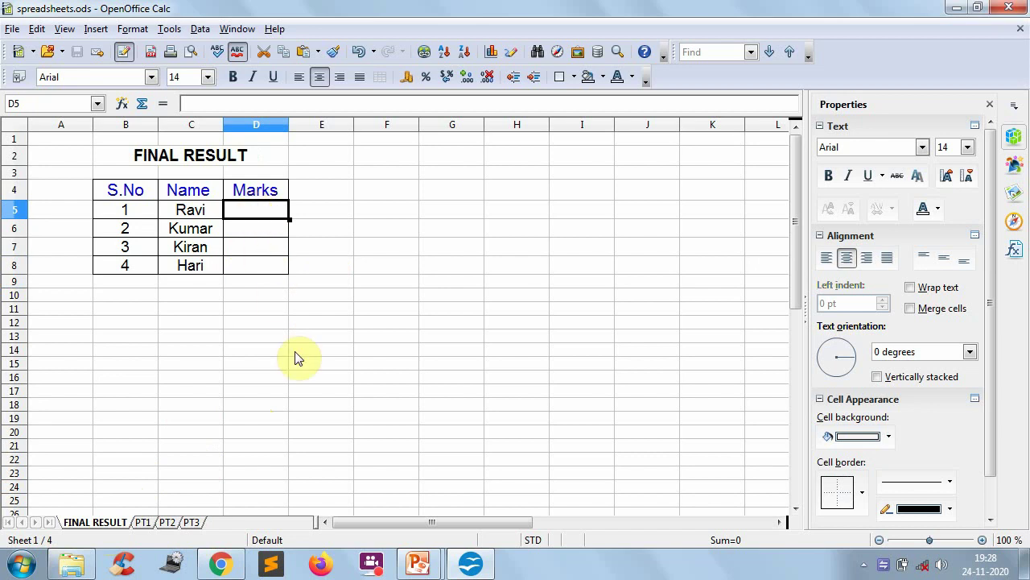
Step: Define a database range named PT_1 covering the marks in D5:D8 on the PT1 sheet
{"action": "key", "text": "ctrl+Page_Down"}
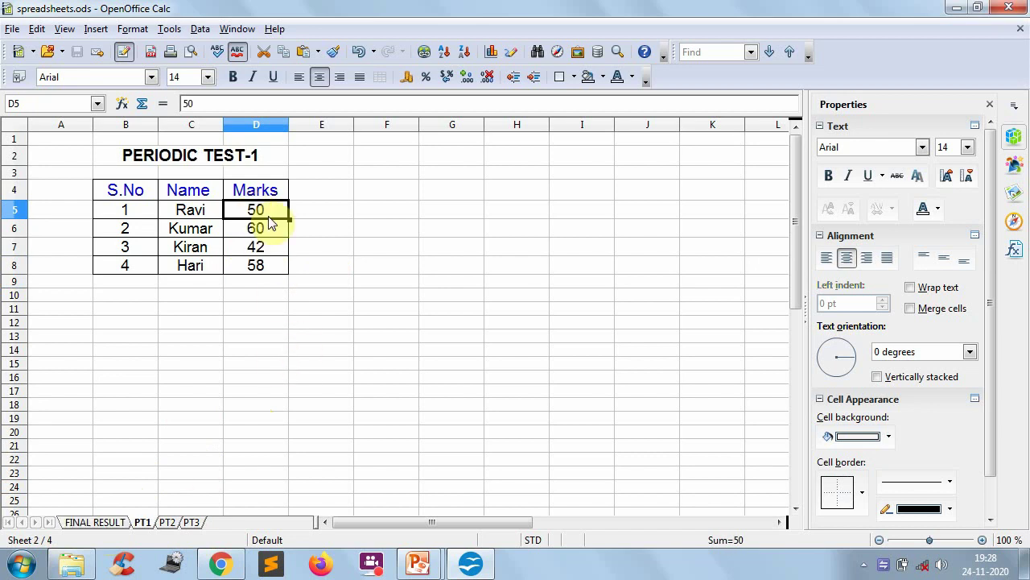
{"action": "key", "text": "shift+Down"}
{"action": "key", "text": "shift+Down"}
{"action": "key", "text": "shift+Down"}
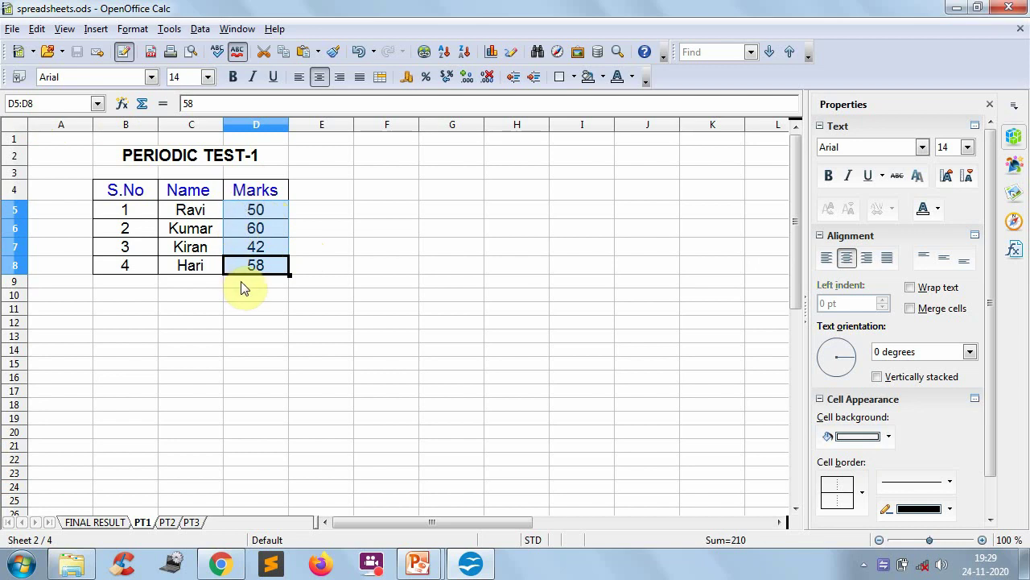
{"action": "left_click", "coordinate": [201, 29]}
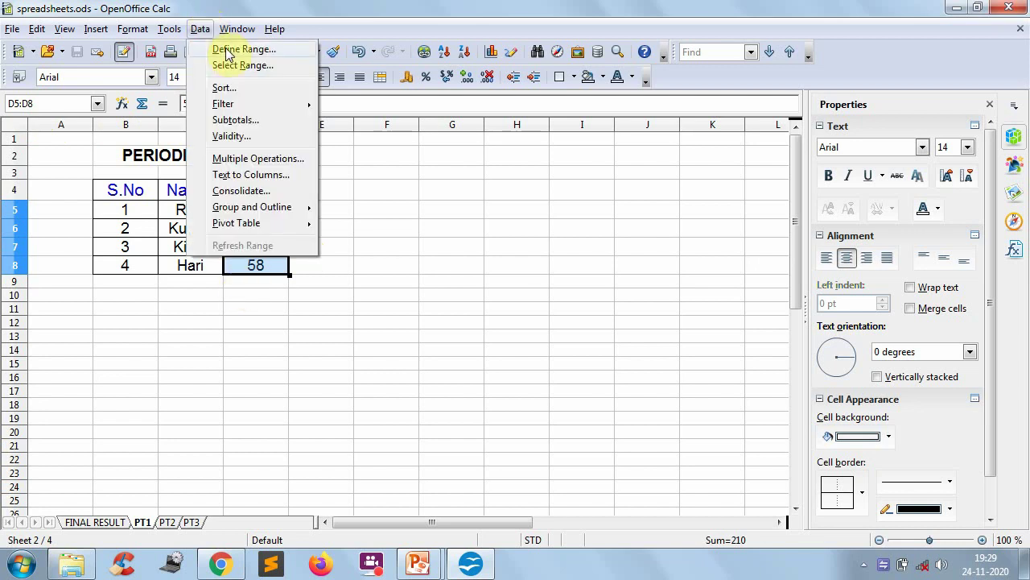
{"action": "left_click", "coordinate": [224, 50]}
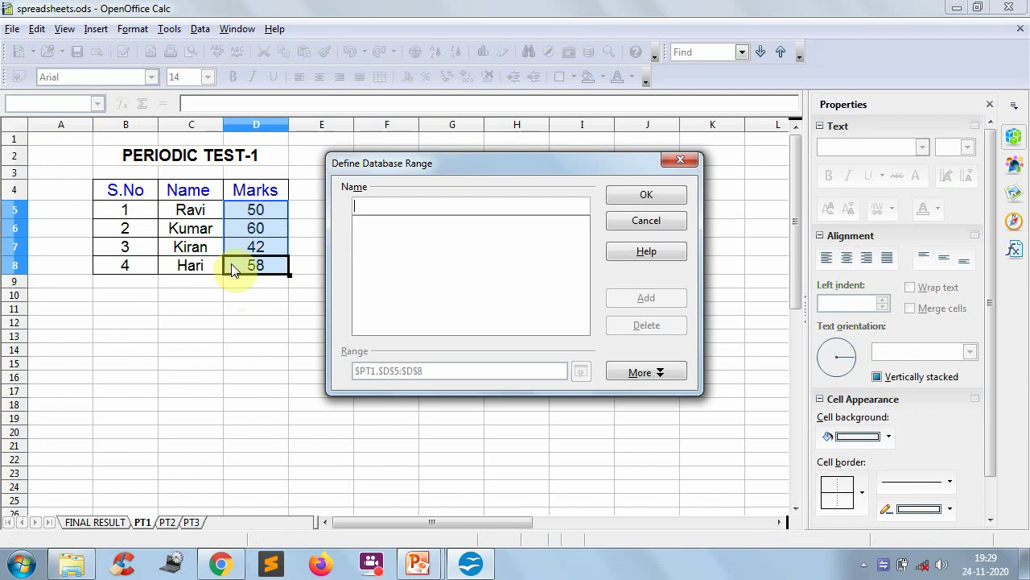
{"action": "type", "text": "PT"}
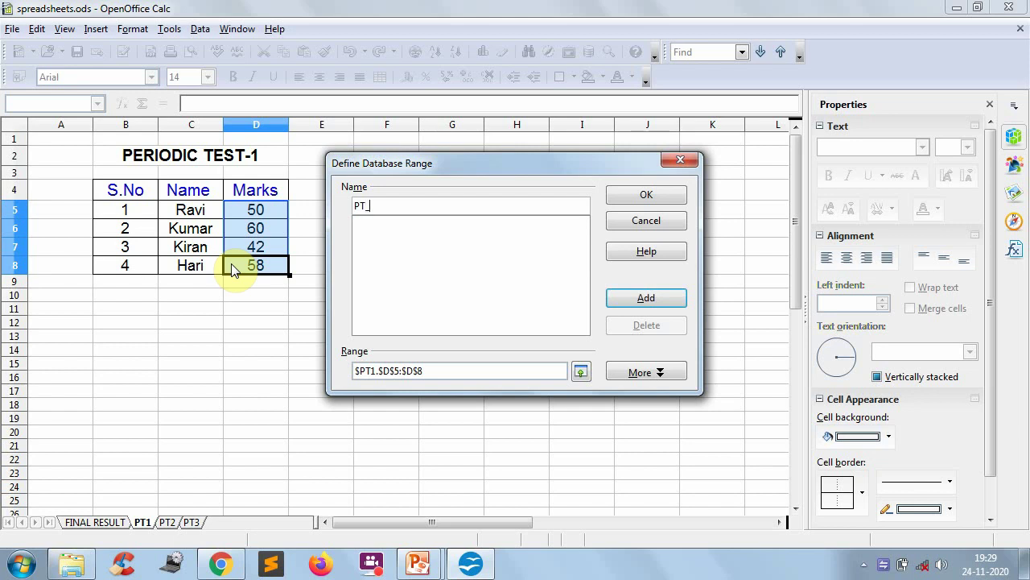
{"action": "type", "text": "_1M"}
{"action": "key", "text": "BackSpace"}
{"action": "left_click", "coordinate": [628, 302]}
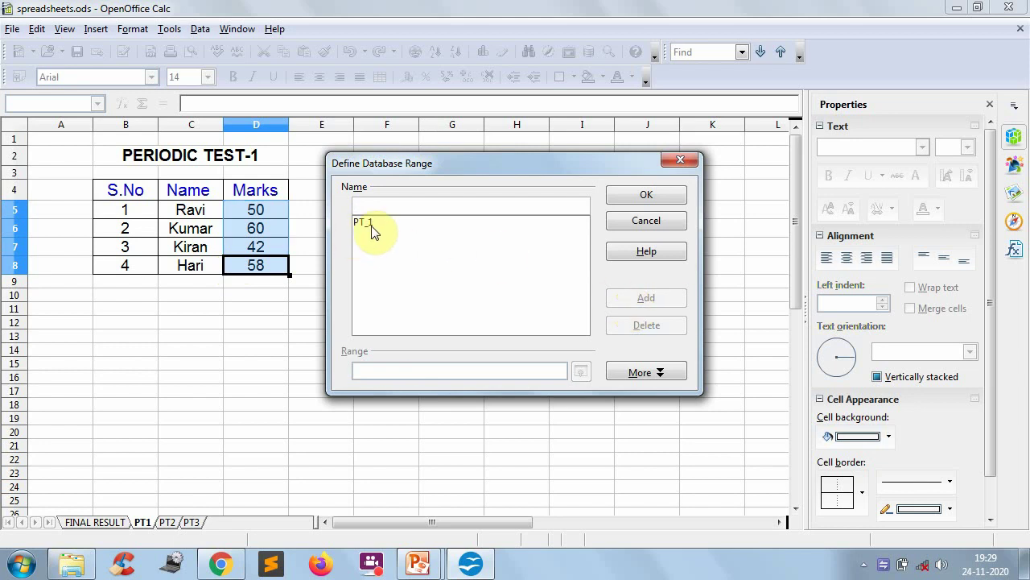
{"action": "left_click", "coordinate": [636, 196]}
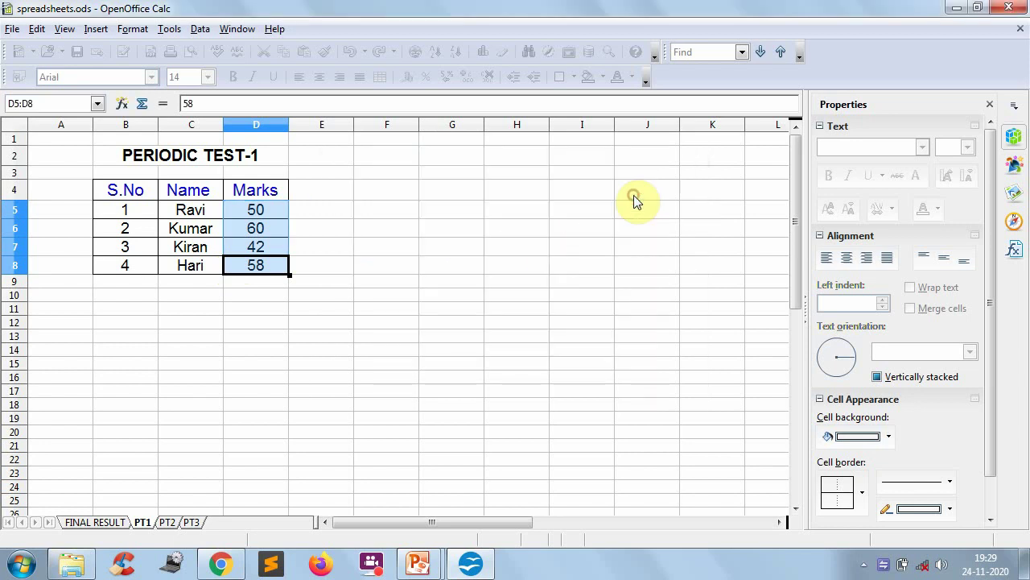
Step: Define a database range named PT_2 covering the marks in D5:D8 on the PT2 sheet
{"action": "left_click", "coordinate": [167, 522]}
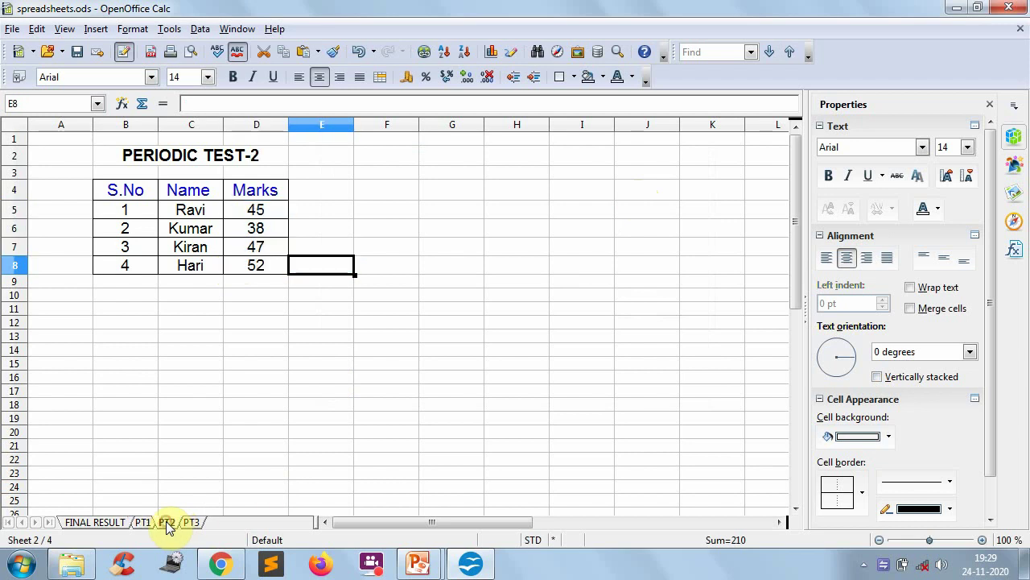
{"action": "left_click", "coordinate": [256, 209]}
{"action": "key", "text": "shift+Down"}
{"action": "key", "text": "shift+Down"}
{"action": "key", "text": "shift+Down"}
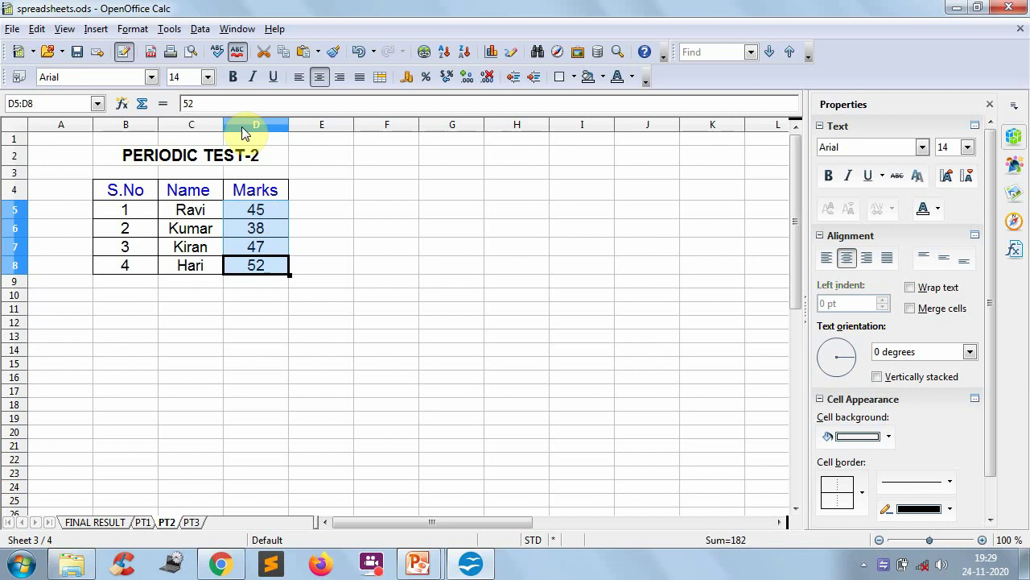
{"action": "left_click", "coordinate": [199, 29]}
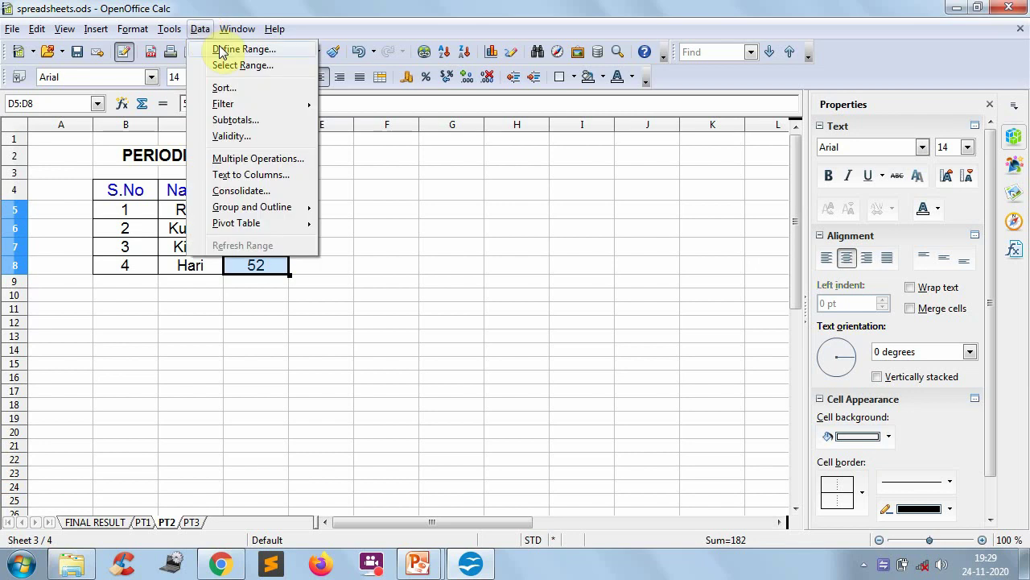
{"action": "left_click", "coordinate": [220, 50]}
{"action": "left_click", "coordinate": [422, 197]}
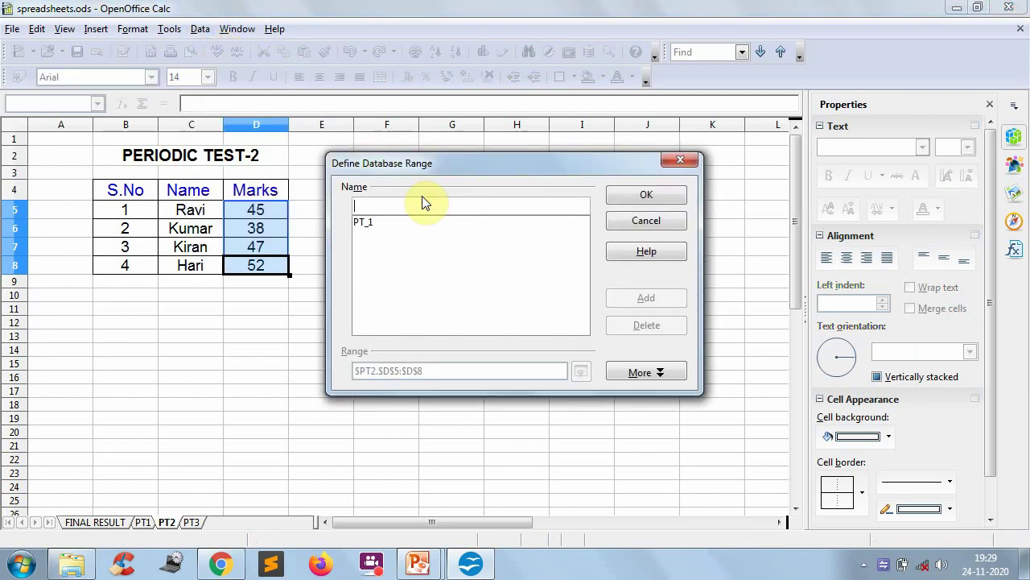
{"action": "type", "text": "PT"}
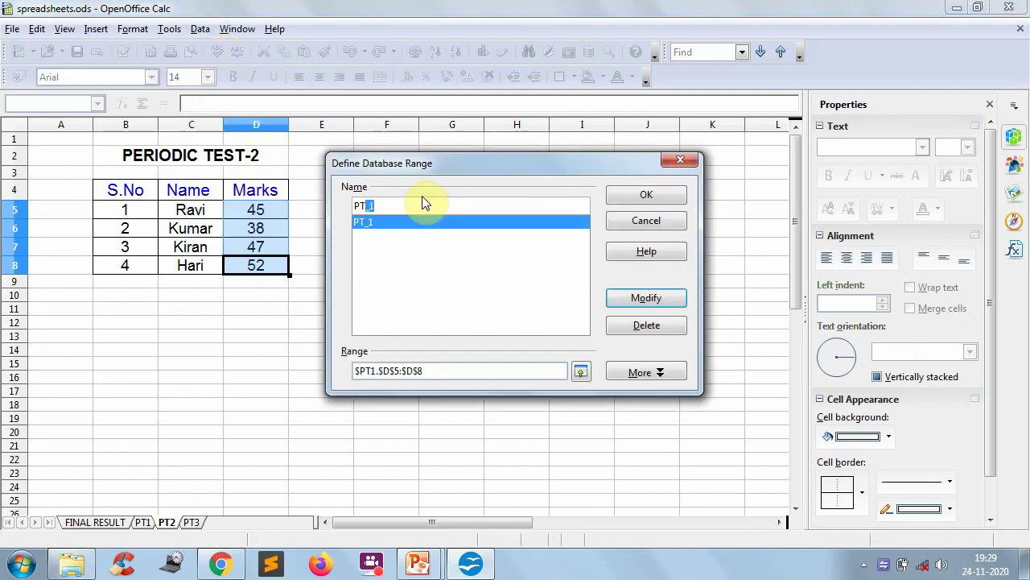
{"action": "type", "text": "_2"}
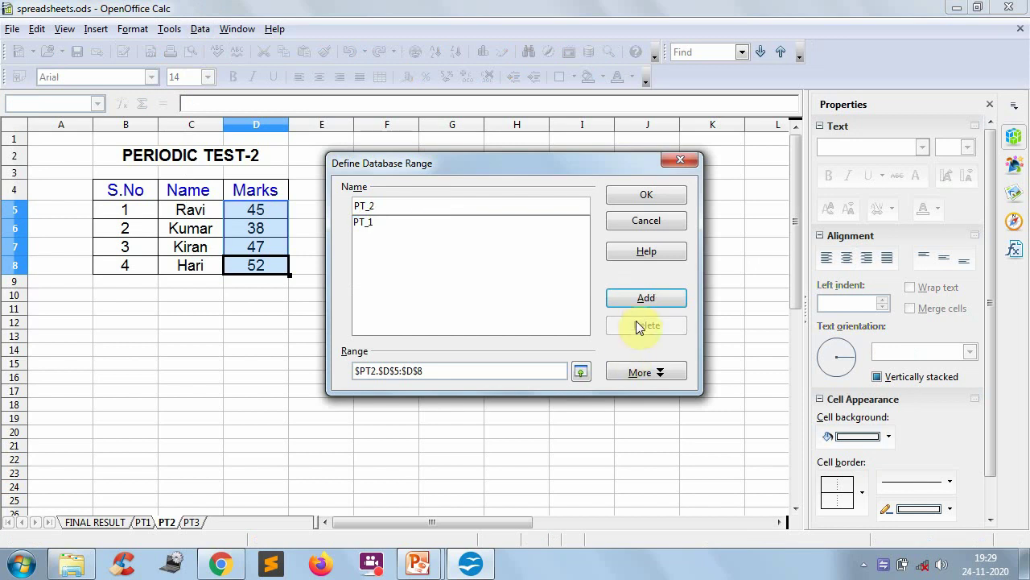
{"action": "left_click", "coordinate": [641, 300]}
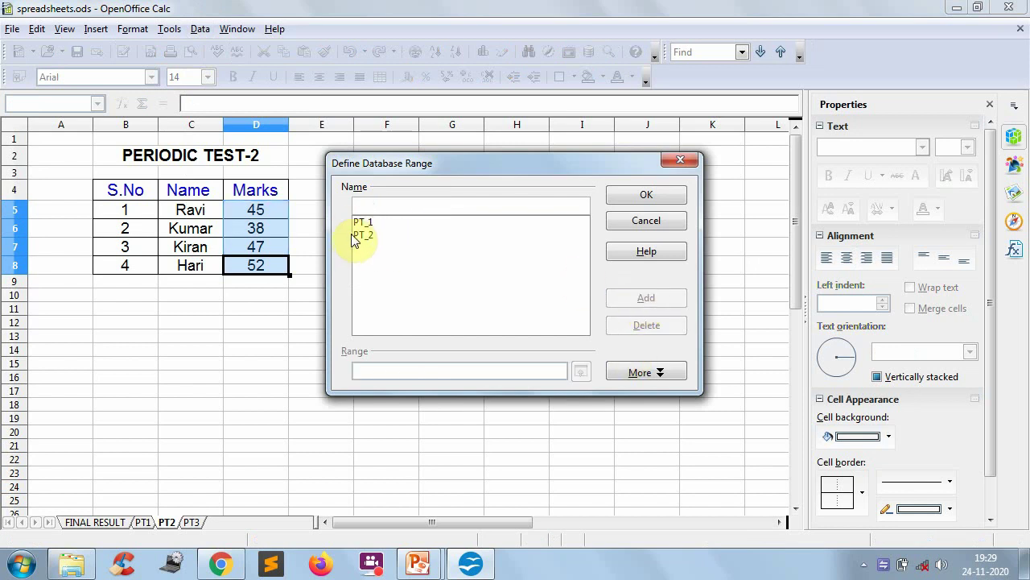
{"action": "left_click", "coordinate": [648, 197]}
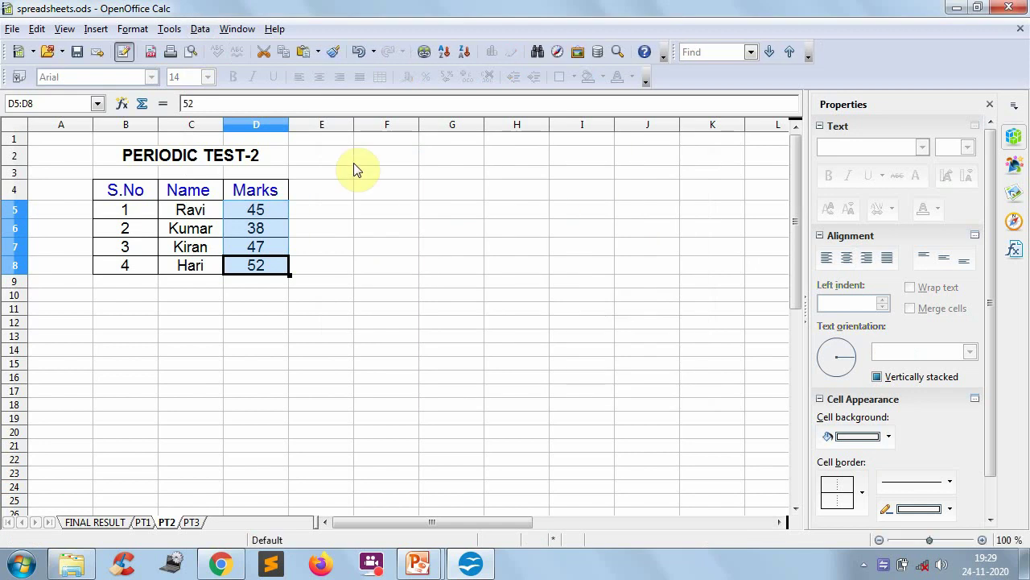
Step: Define a database range named PT_3 covering the marks in D5:D8 on the PT3 sheet
{"action": "left_click", "coordinate": [192, 524]}
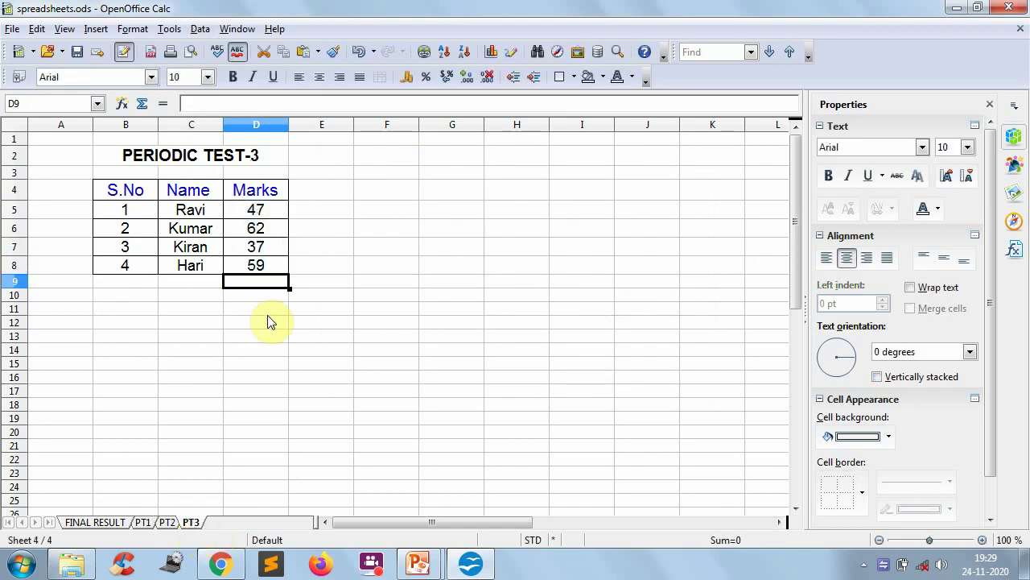
{"action": "left_click", "coordinate": [257, 210]}
{"action": "key", "text": "shift+Down"}
{"action": "key", "text": "shift+Down"}
{"action": "key", "text": "shift+Down"}
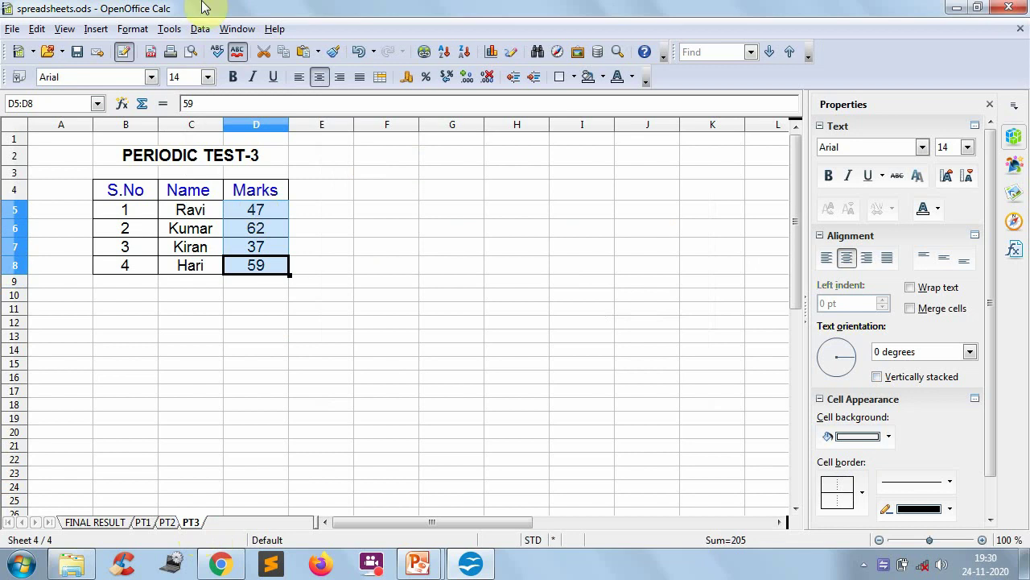
{"action": "left_click", "coordinate": [201, 29]}
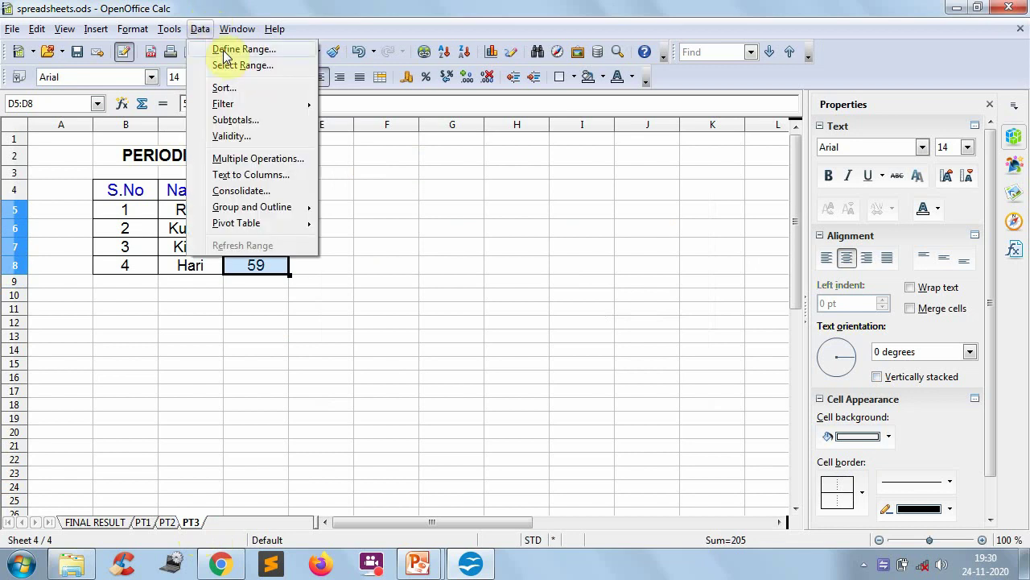
{"action": "left_click", "coordinate": [228, 50]}
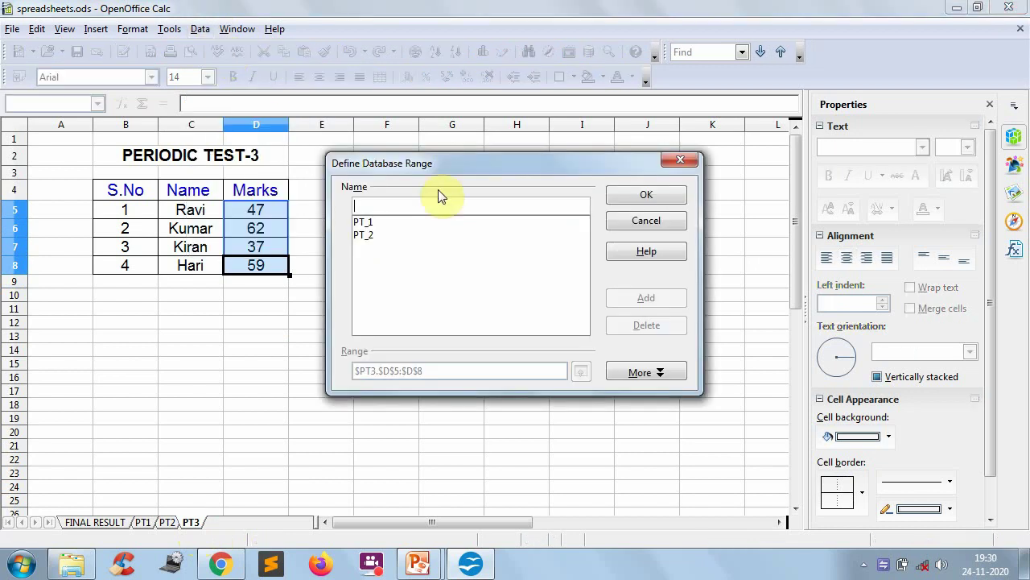
{"action": "type", "text": "PT-"}
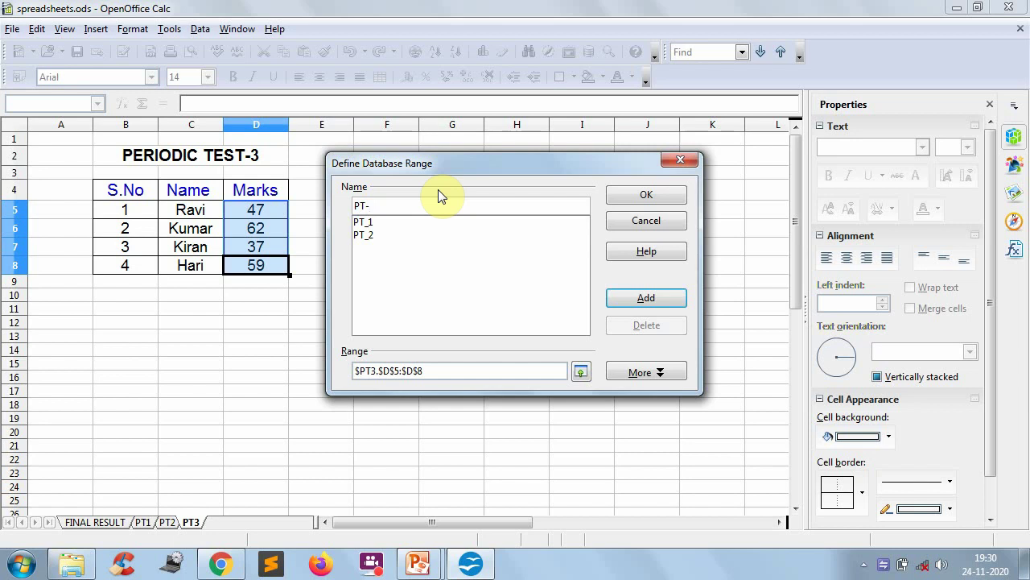
{"action": "key", "text": "BackSpace"}
{"action": "type", "text": "_3"}
{"action": "left_click", "coordinate": [641, 298]}
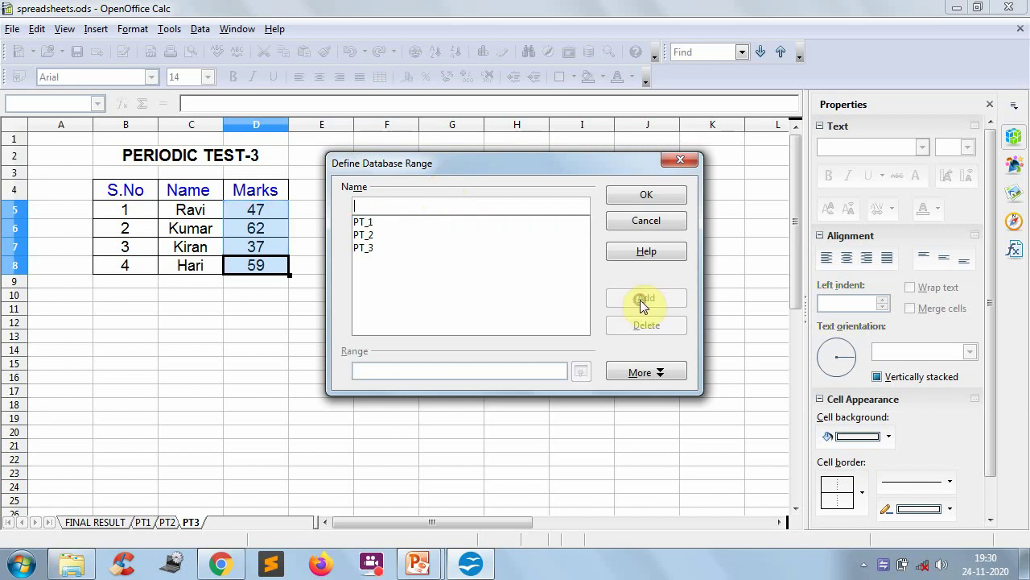
{"action": "left_click", "coordinate": [648, 195]}
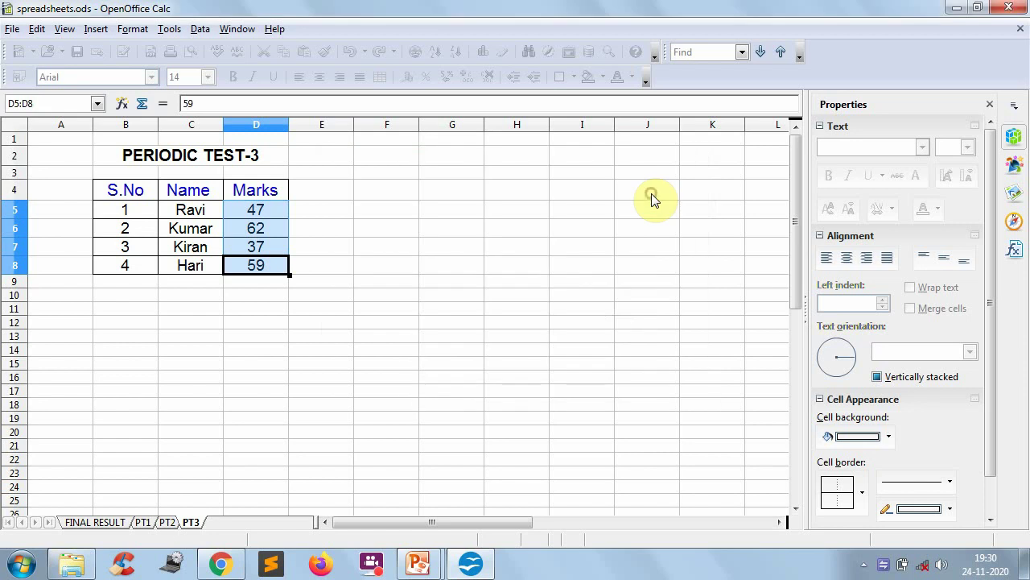
Step: Define a database range named FINAL covering the empty Marks cells D5:D8 on the FINAL RESULT sheet
{"action": "left_click", "coordinate": [517, 322]}
{"action": "left_click_drag", "start_coordinate": [266, 210], "coordinate": [264, 268]}
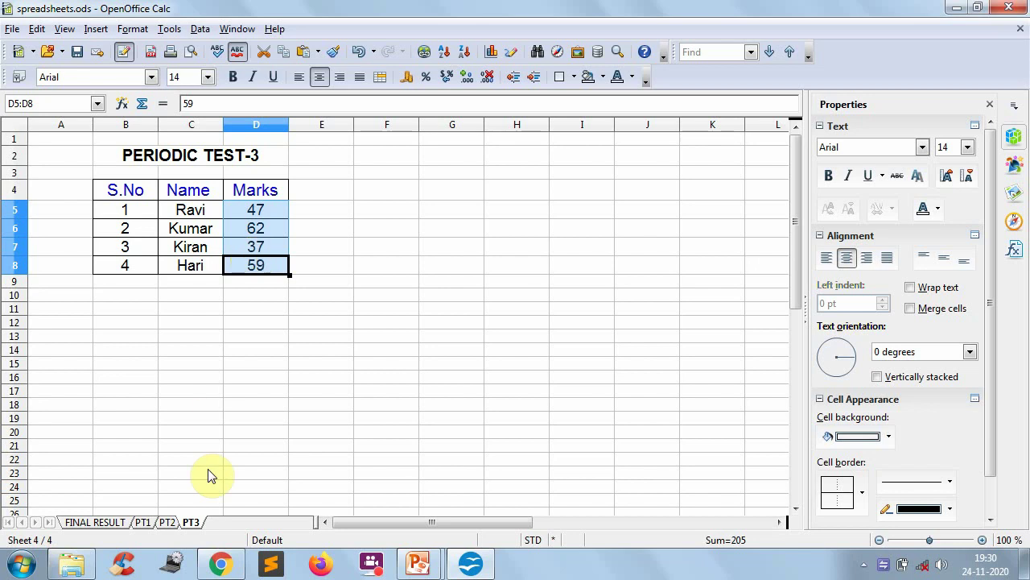
{"action": "left_click", "coordinate": [112, 523]}
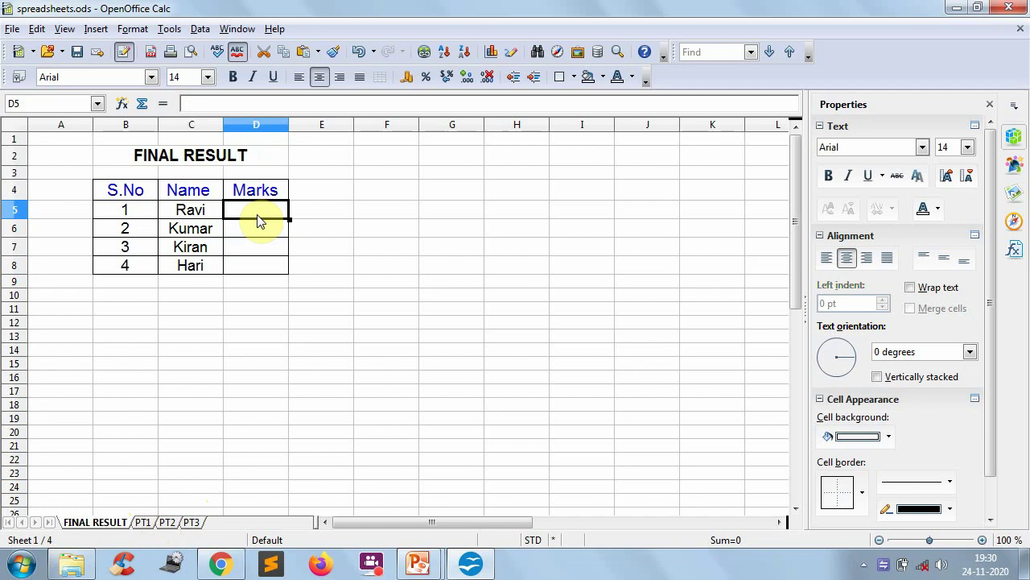
{"action": "key", "text": "shift+Down"}
{"action": "key", "text": "shift+Down"}
{"action": "key", "text": "shift+Down"}
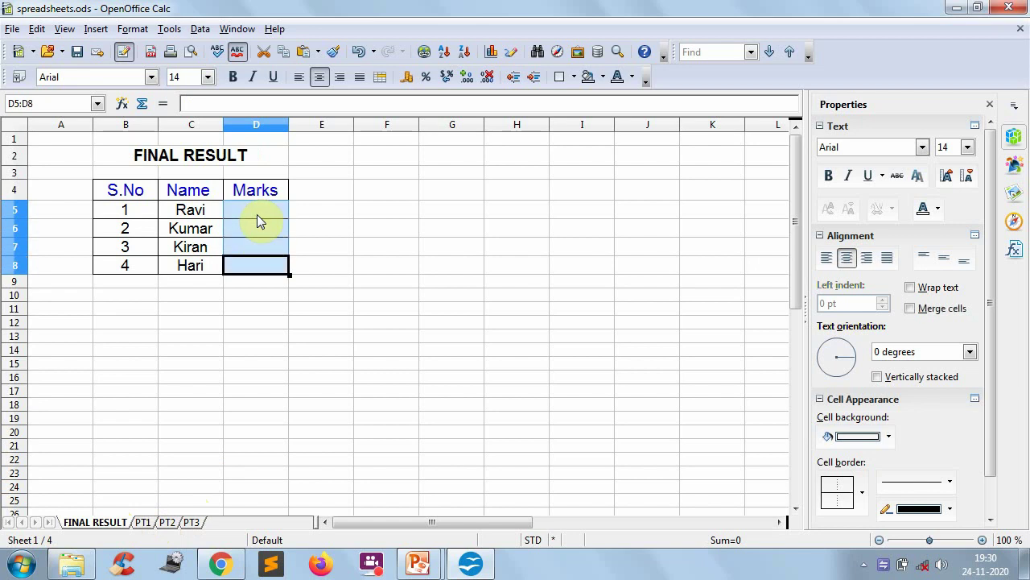
{"action": "left_click", "coordinate": [199, 28]}
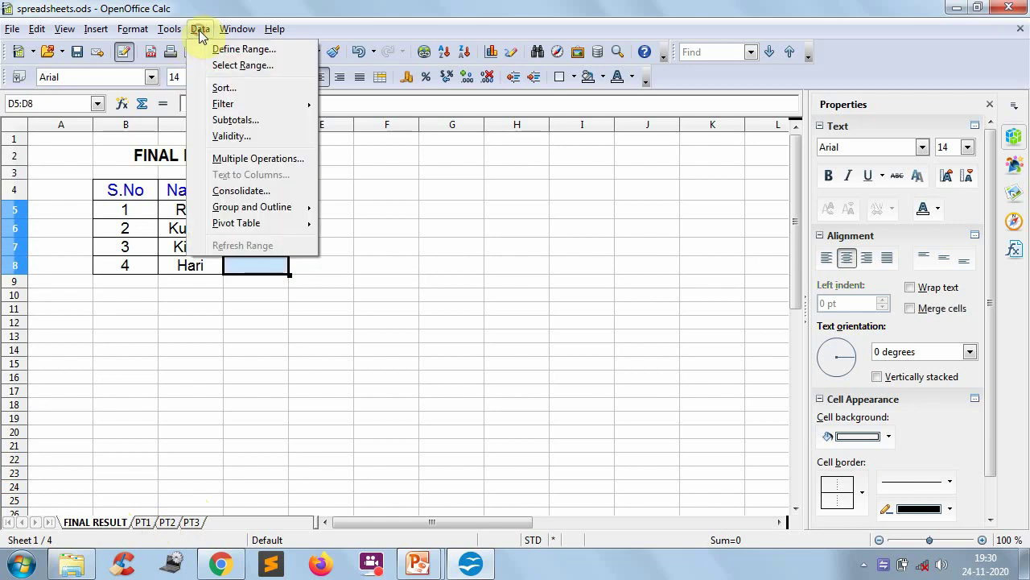
{"action": "left_click", "coordinate": [218, 50]}
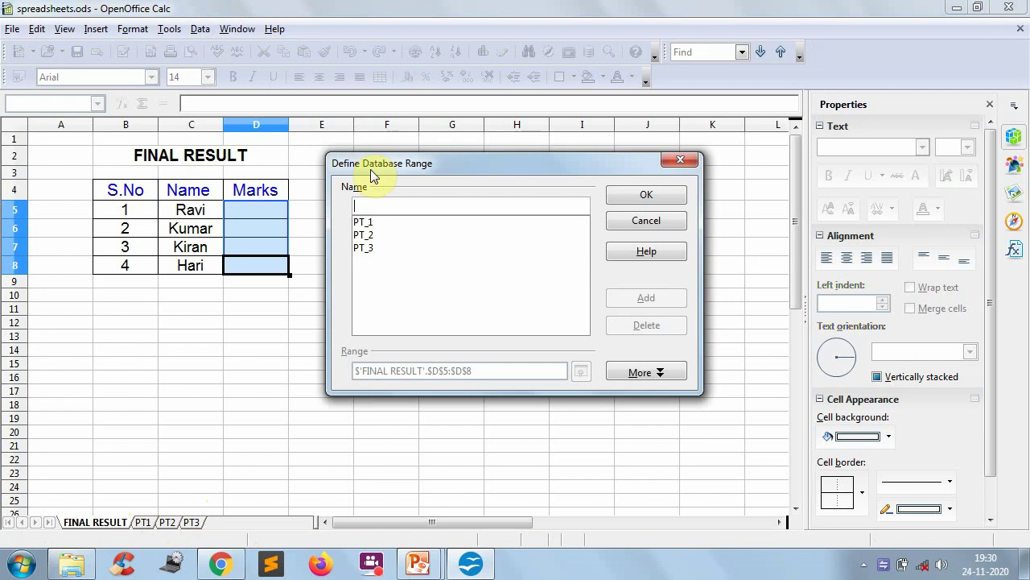
{"action": "type", "text": "FI"}
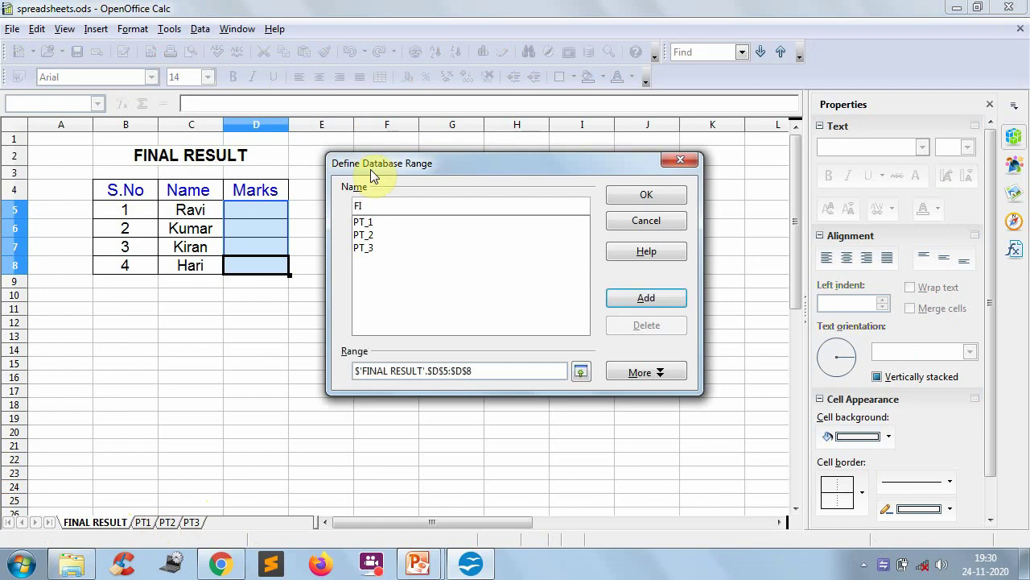
{"action": "type", "text": "NAL"}
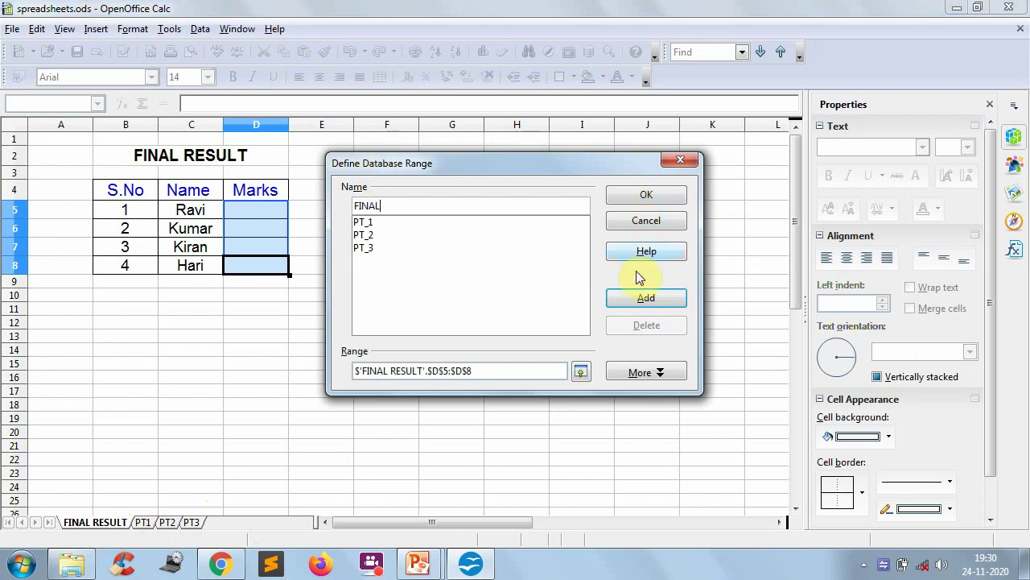
{"action": "left_click", "coordinate": [640, 303]}
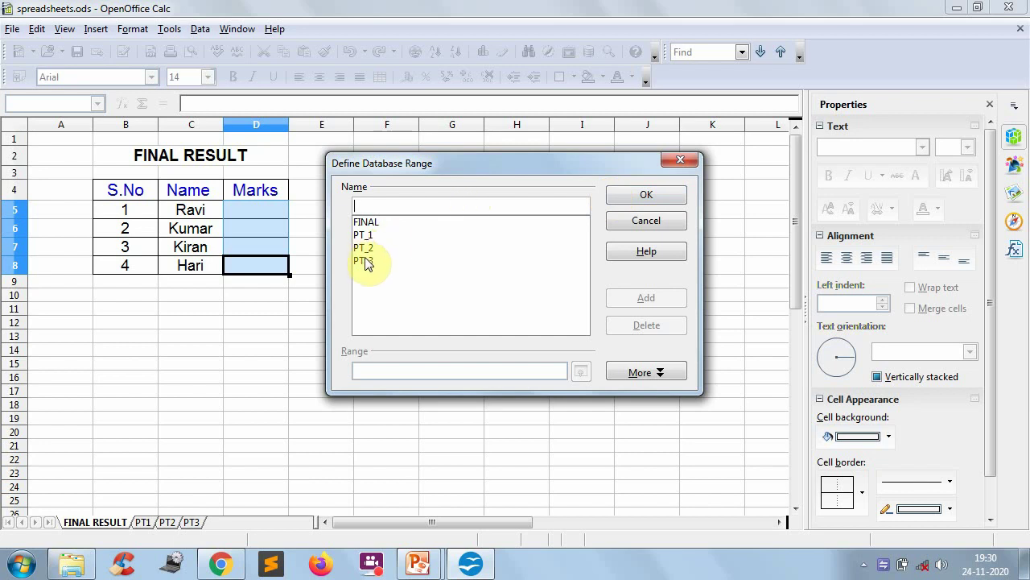
{"action": "left_click", "coordinate": [651, 199]}
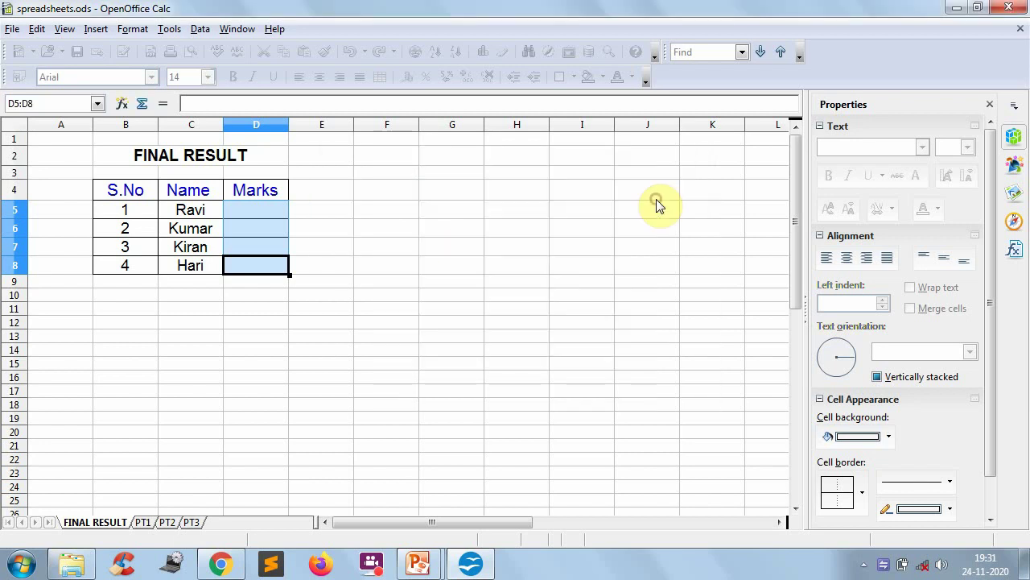
{"action": "left_click", "coordinate": [506, 328]}
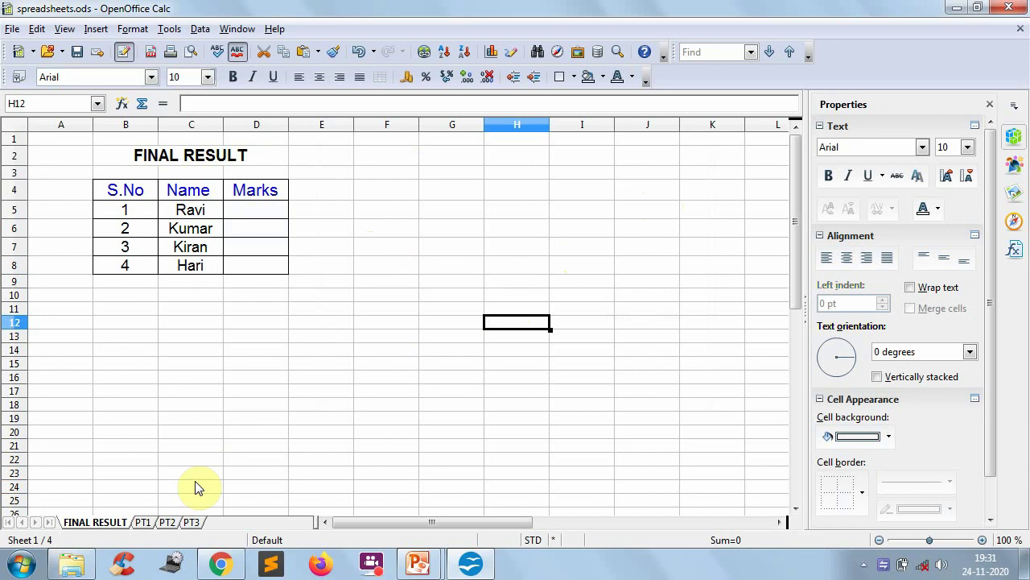
{"action": "left_click", "coordinate": [145, 523]}
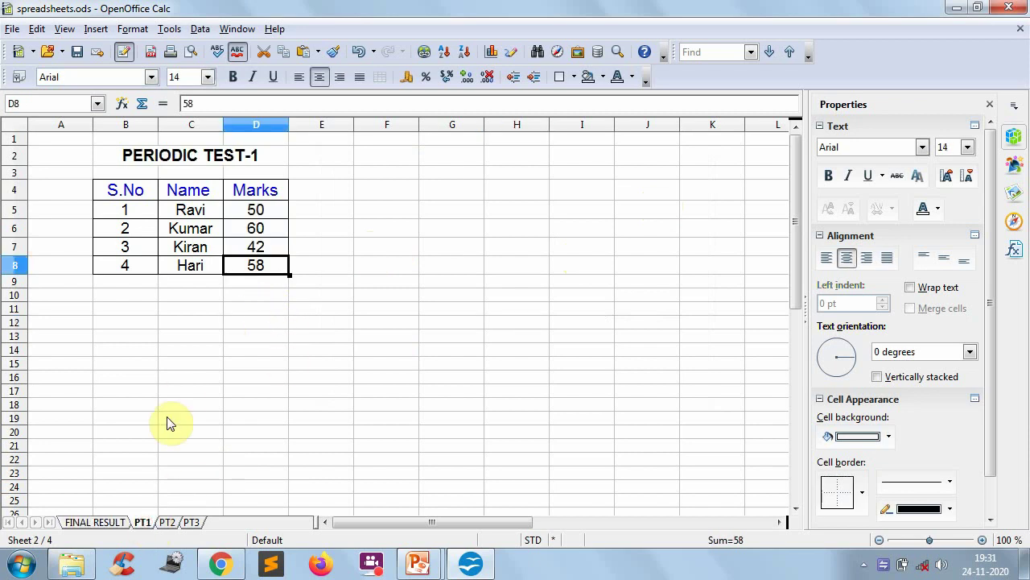
{"action": "left_click", "coordinate": [167, 522]}
{"action": "left_click", "coordinate": [191, 522]}
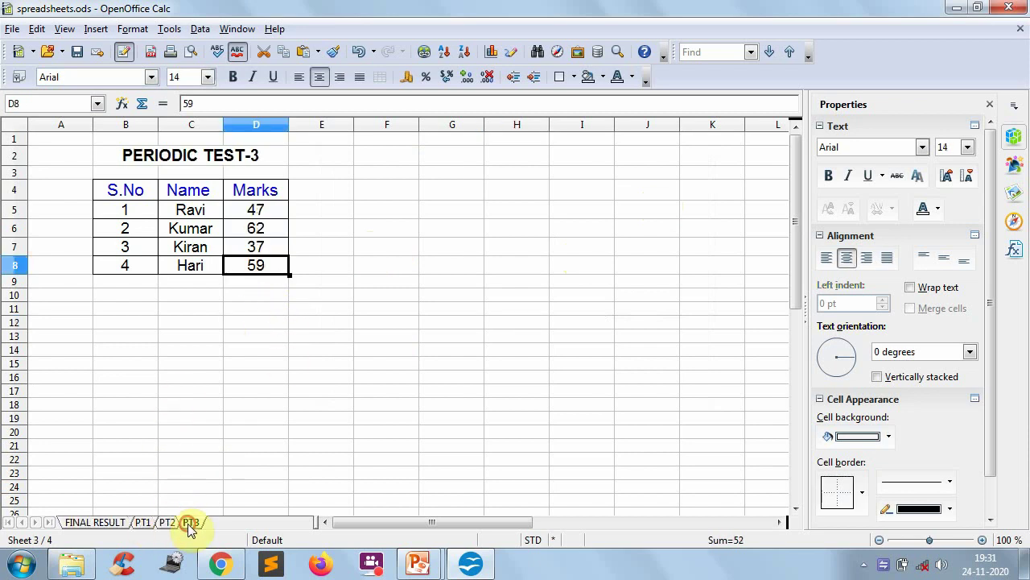
{"action": "left_click", "coordinate": [103, 523]}
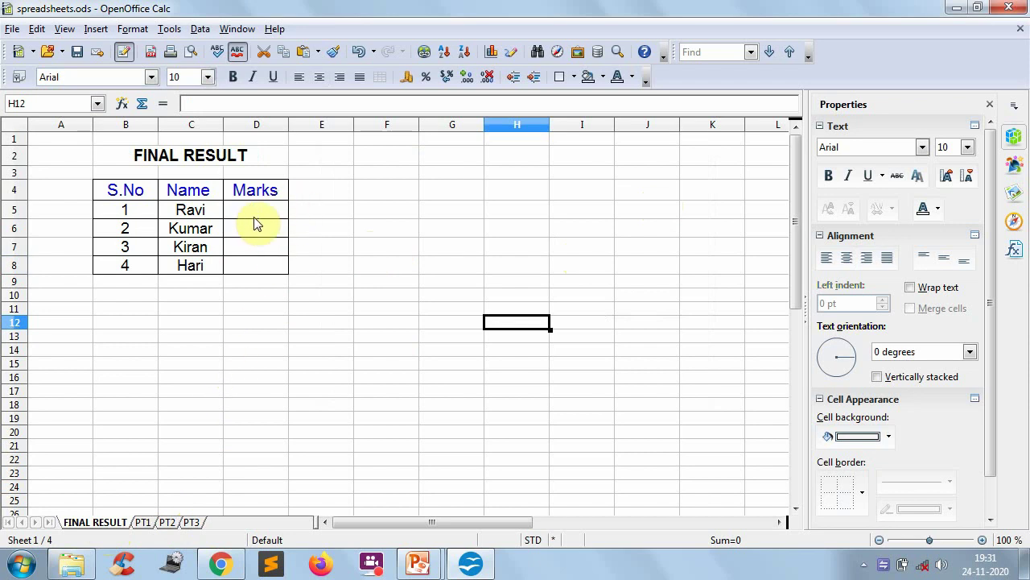
Step: Start Consolidate from the FINAL RESULT sheet, remove the existing PT1, PT2 and PT3 consolidation ranges, and choose Average as the function
{"action": "left_click", "coordinate": [200, 30]}
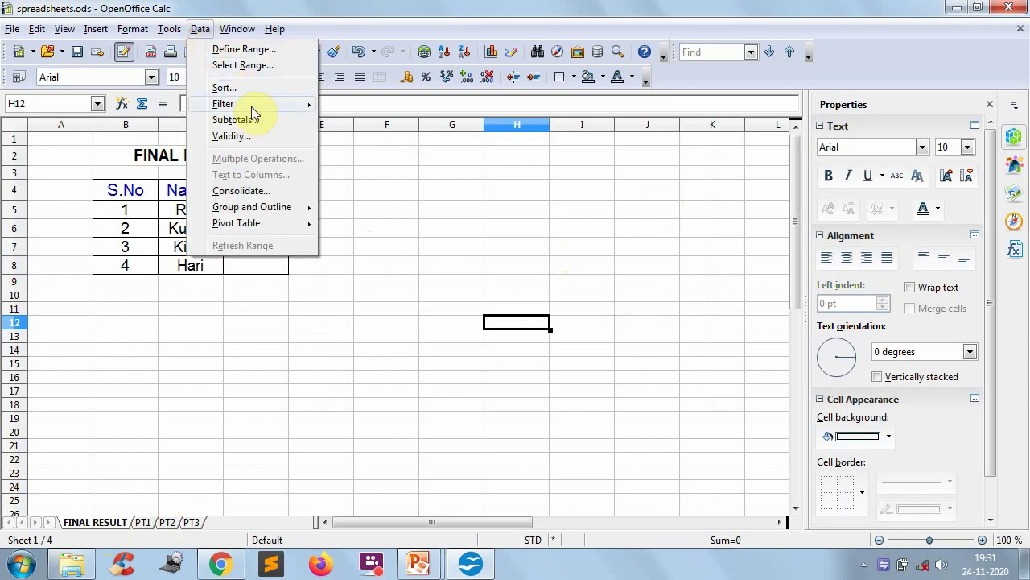
{"action": "left_click", "coordinate": [257, 198]}
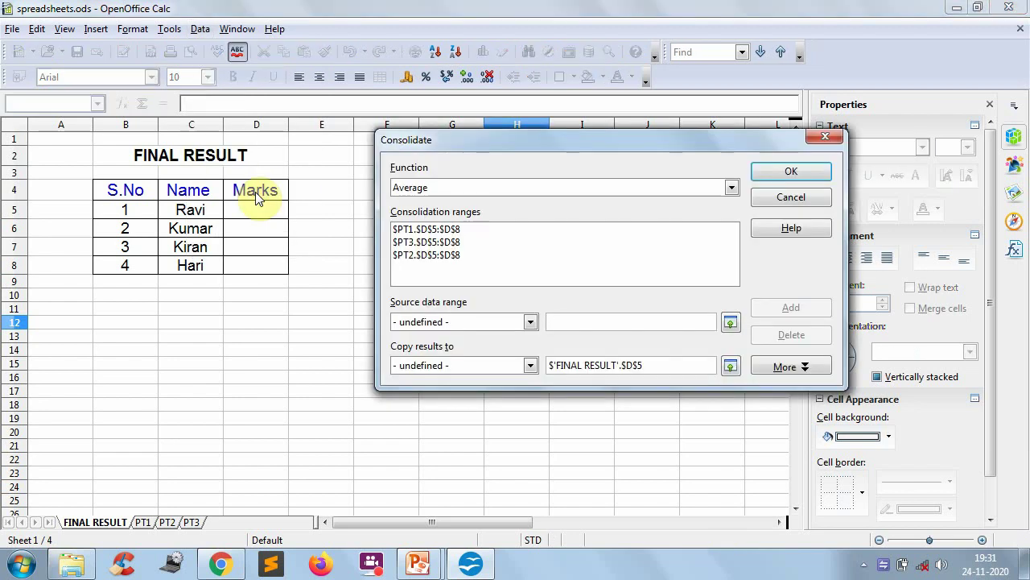
{"action": "left_click", "coordinate": [411, 245]}
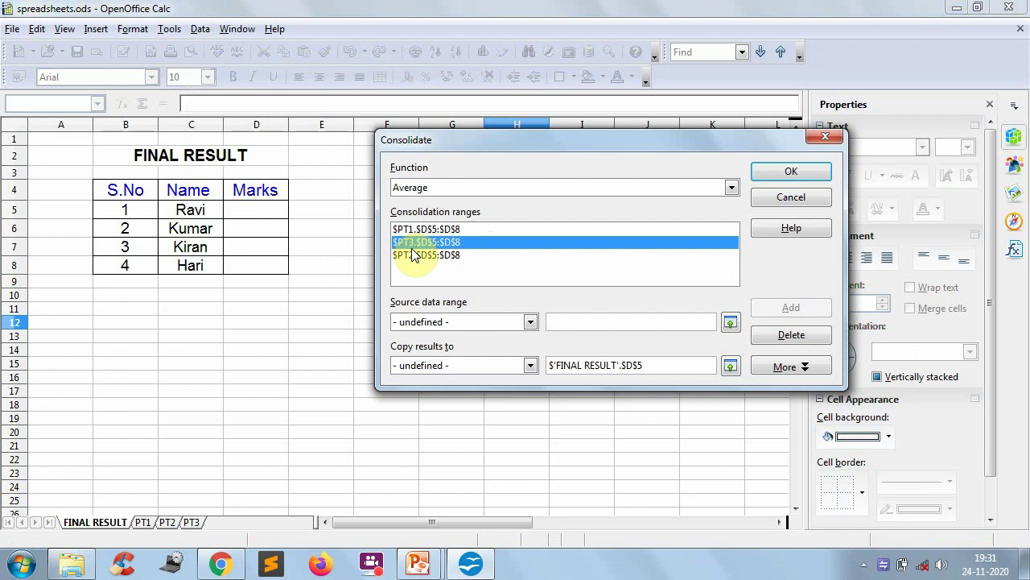
{"action": "left_click", "coordinate": [781, 344]}
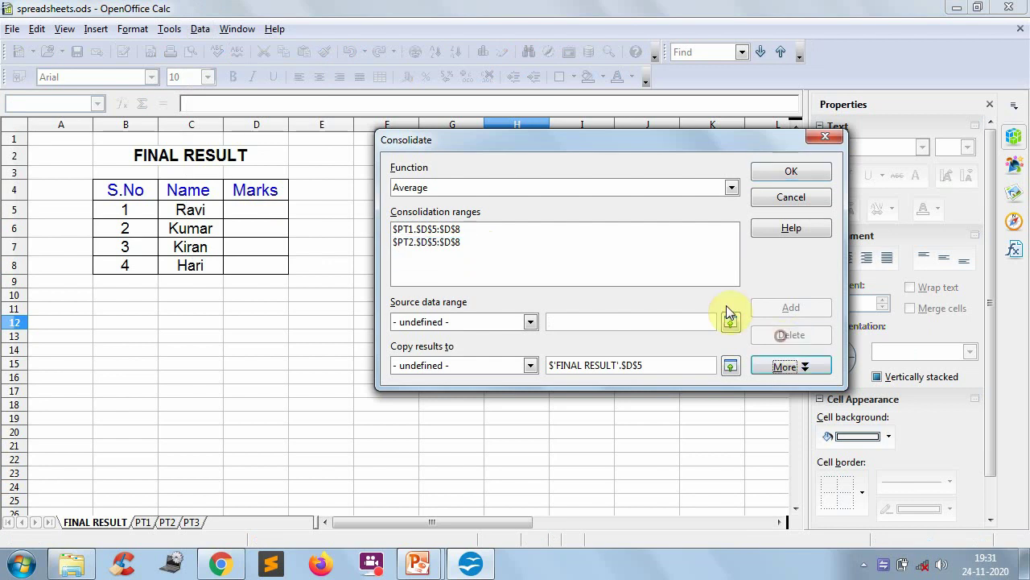
{"action": "left_click", "coordinate": [434, 230]}
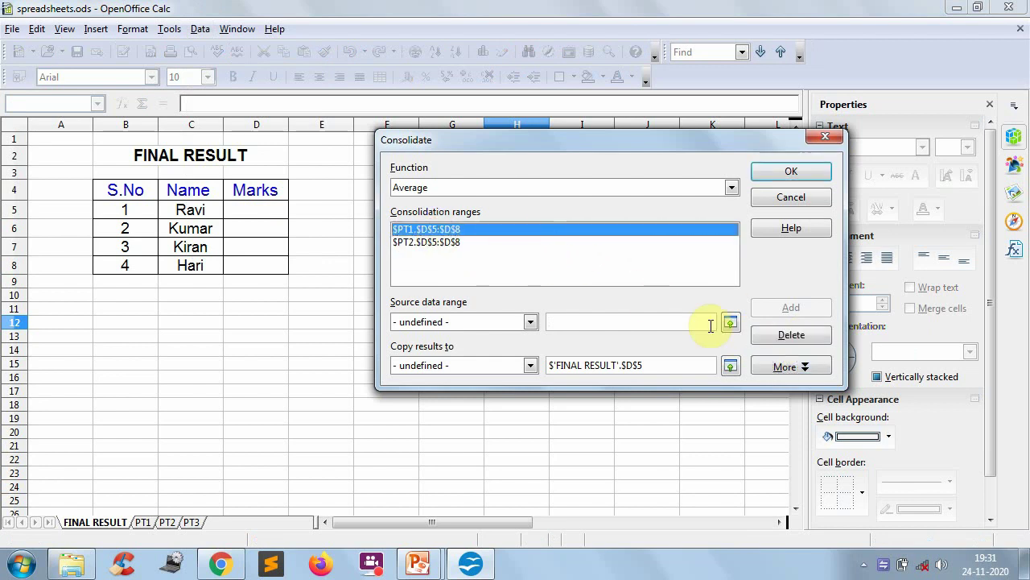
{"action": "left_click", "coordinate": [788, 342]}
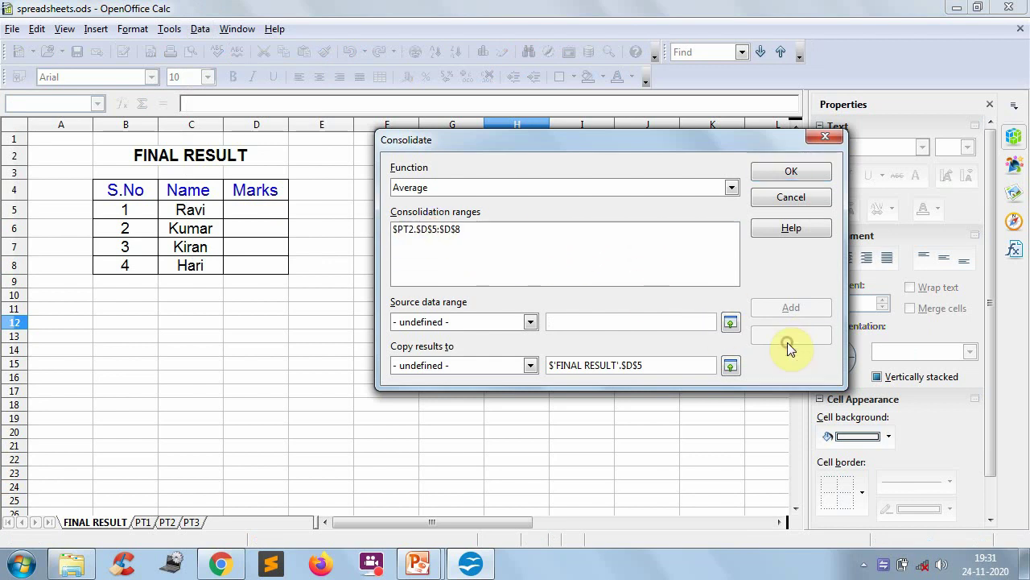
{"action": "left_click", "coordinate": [425, 228]}
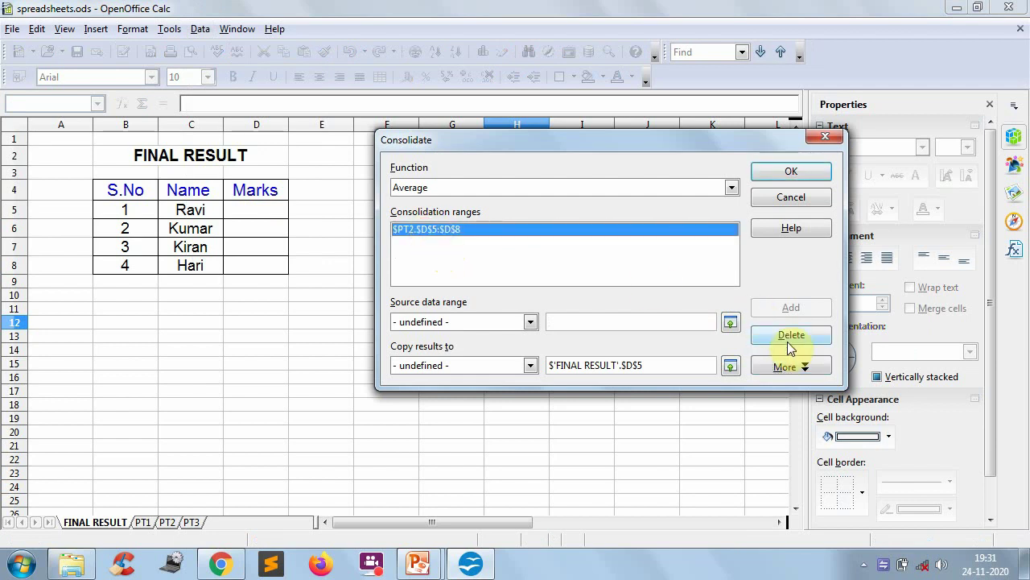
{"action": "left_click", "coordinate": [788, 342]}
{"action": "left_click", "coordinate": [731, 187]}
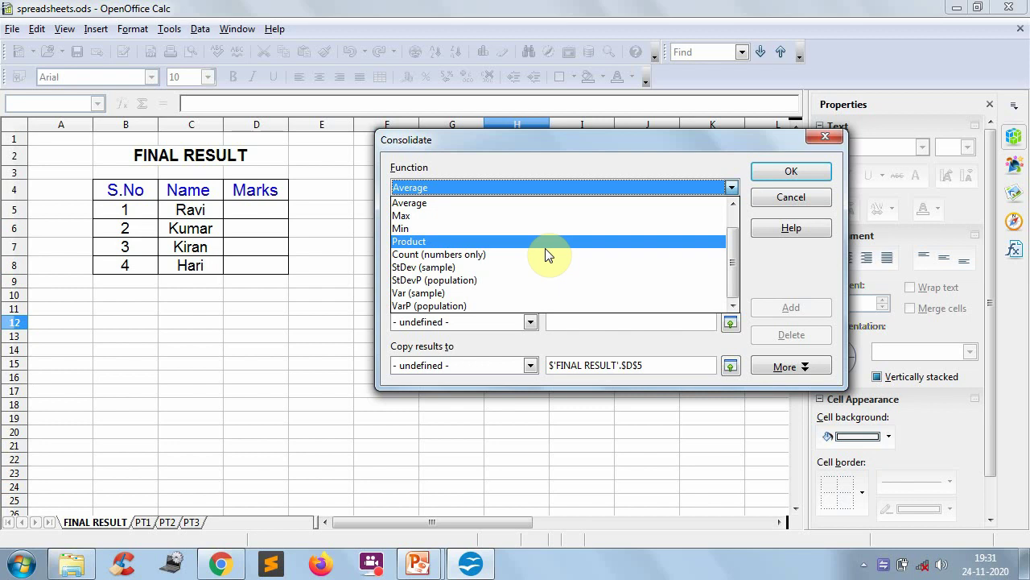
{"action": "left_click", "coordinate": [487, 204]}
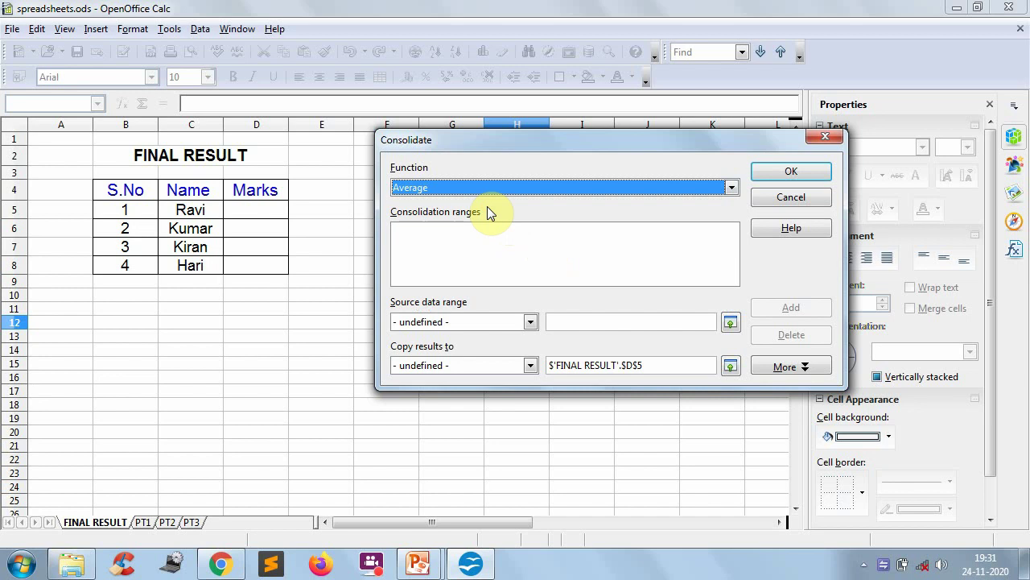
{"action": "left_click", "coordinate": [145, 521]}
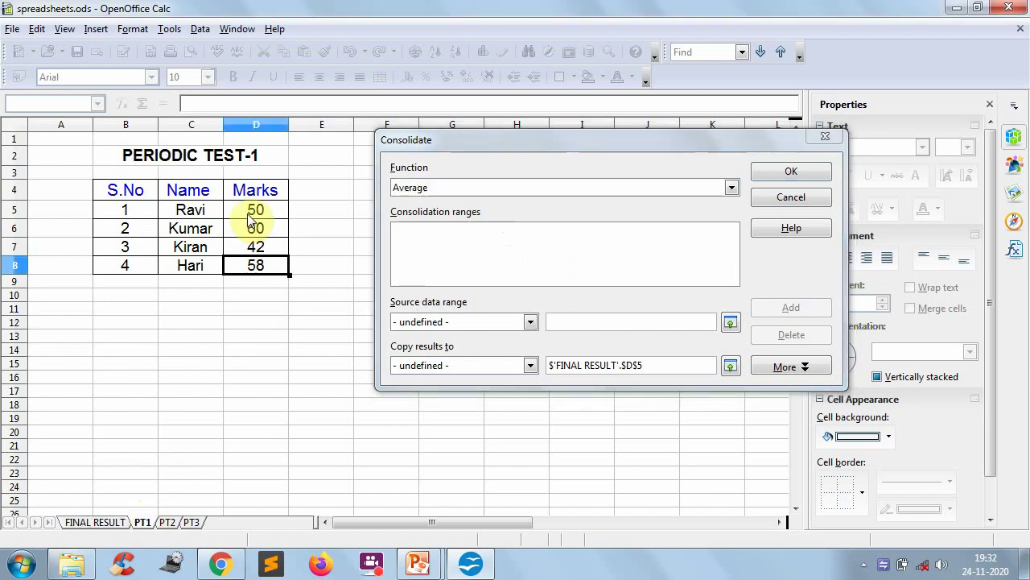
{"action": "left_click", "coordinate": [166, 520]}
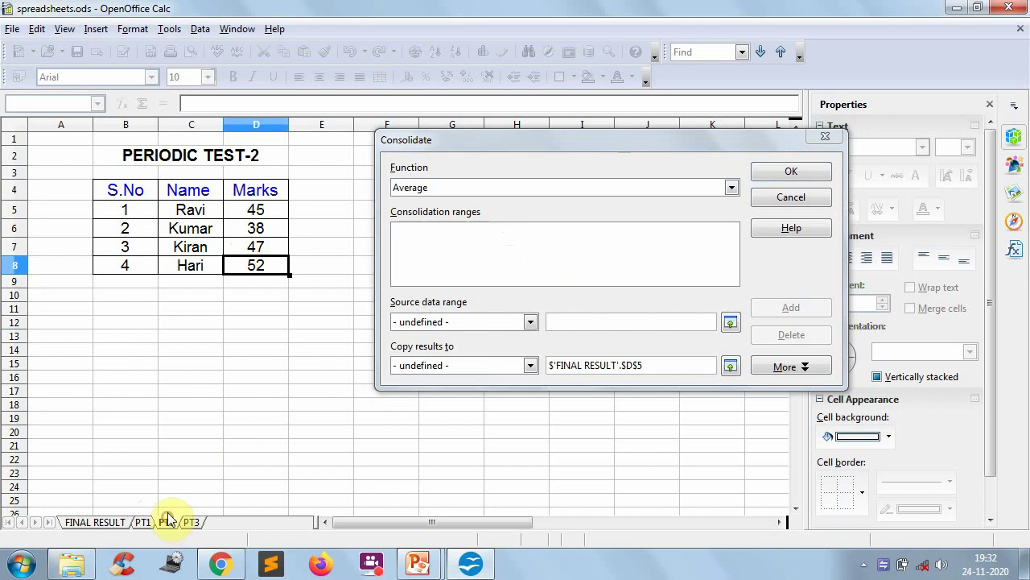
{"action": "left_click", "coordinate": [194, 523]}
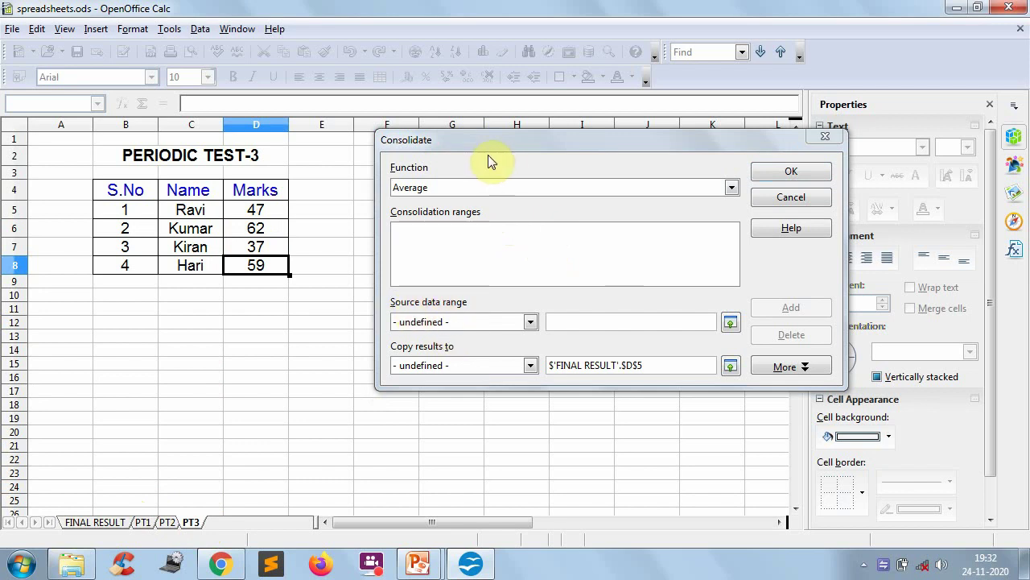
Step: Choose the named range PT_1 as the source data range for the consolidation
{"action": "left_click", "coordinate": [530, 322]}
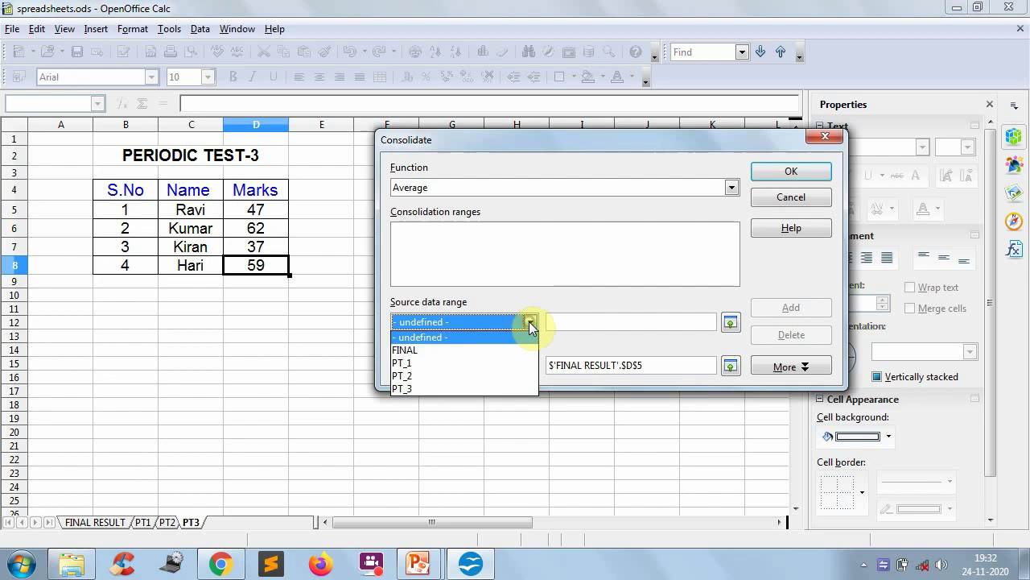
{"action": "left_click", "coordinate": [415, 363]}
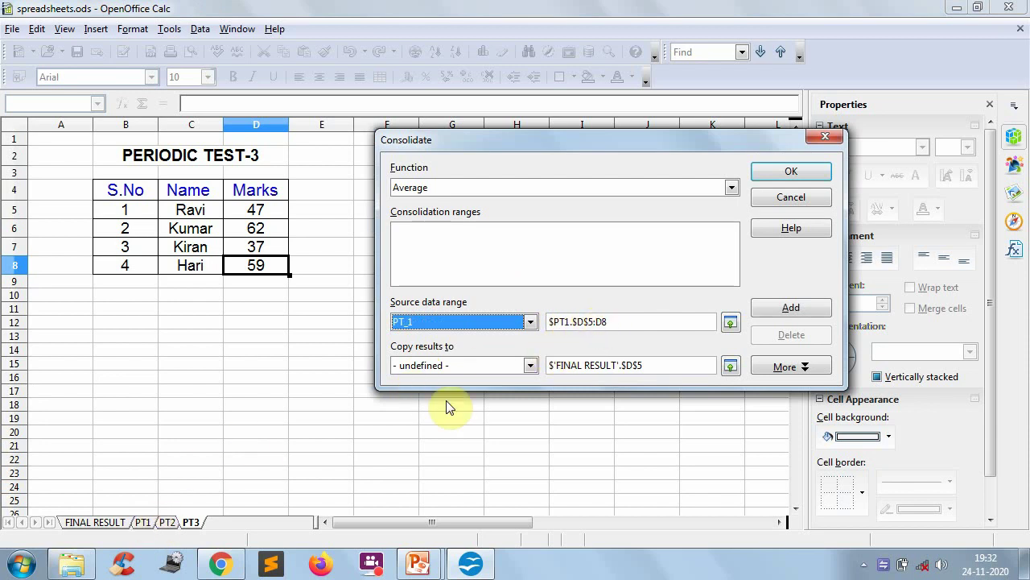
{"action": "left_click", "coordinate": [143, 521]}
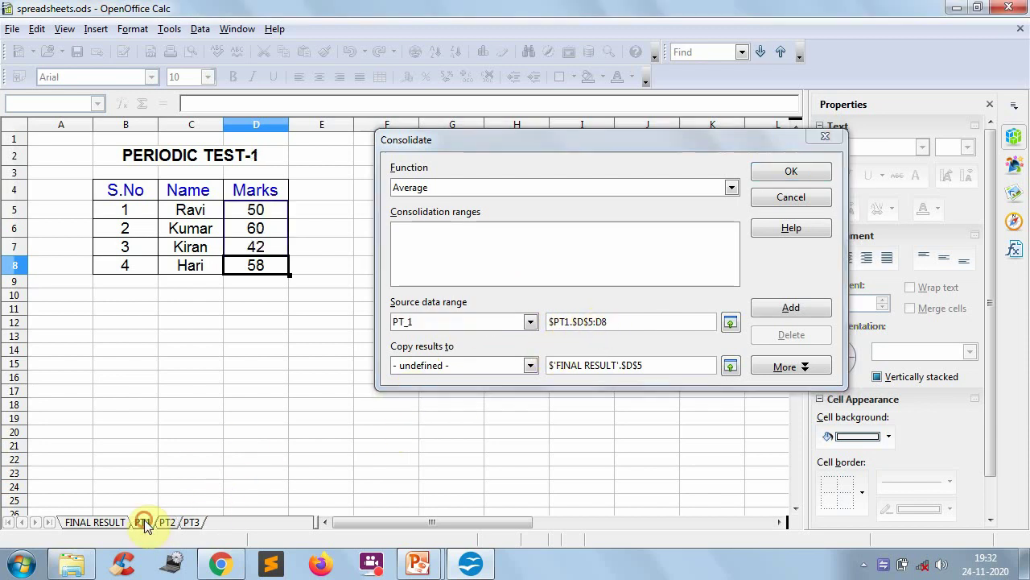
{"action": "left_click", "coordinate": [254, 210]}
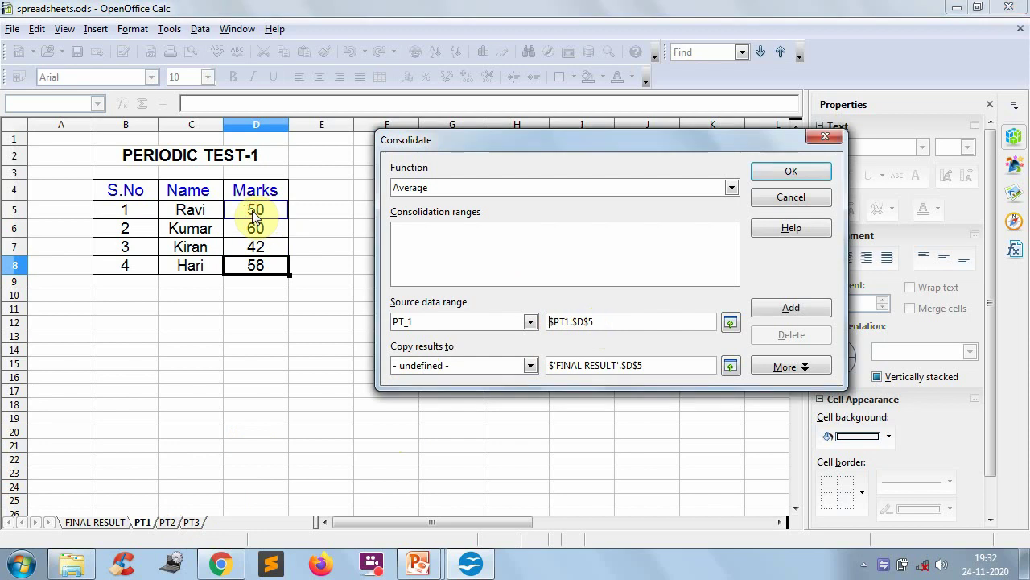
{"action": "left_click", "coordinate": [256, 268]}
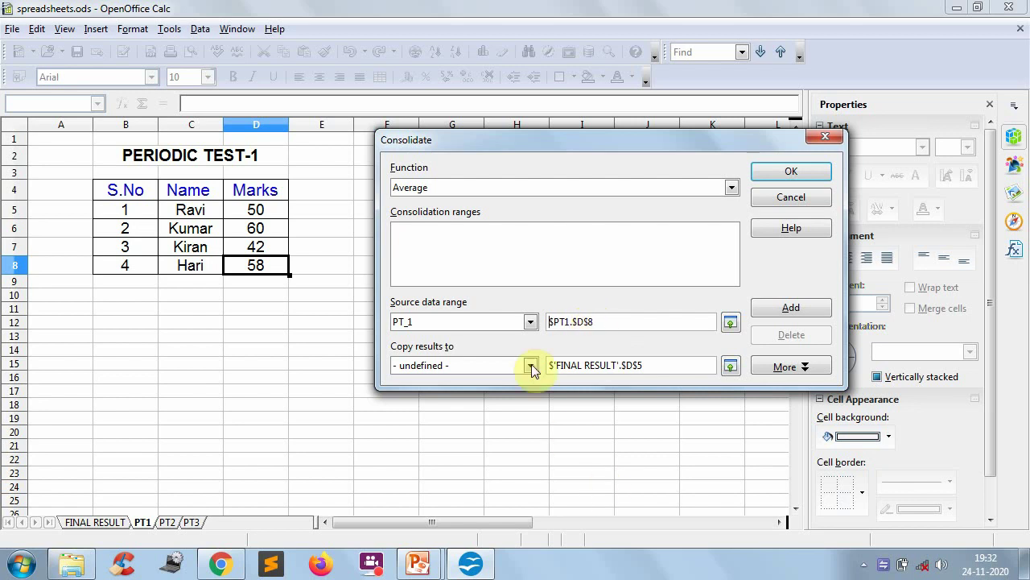
{"action": "left_click", "coordinate": [529, 324]}
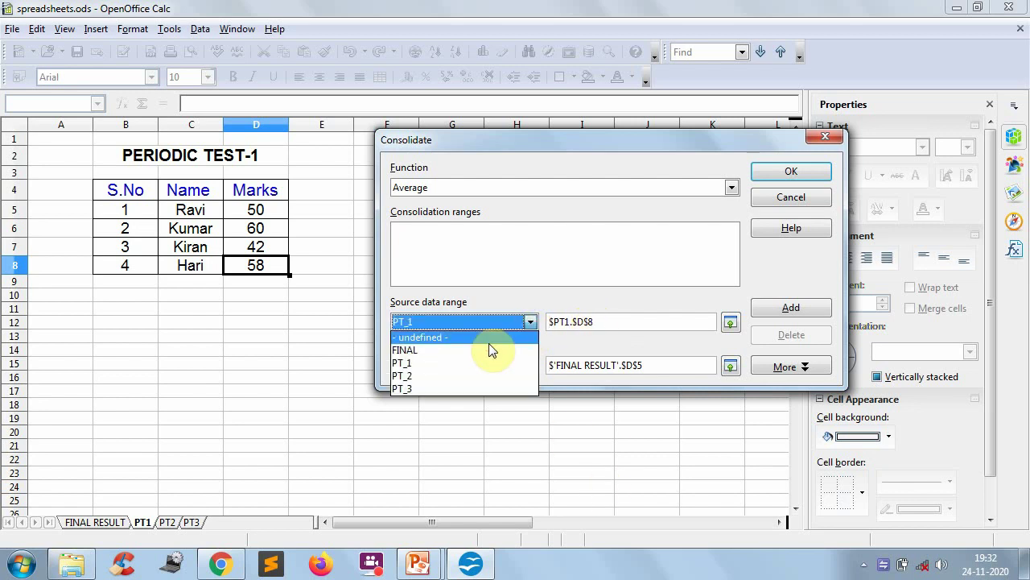
{"action": "left_click", "coordinate": [464, 363]}
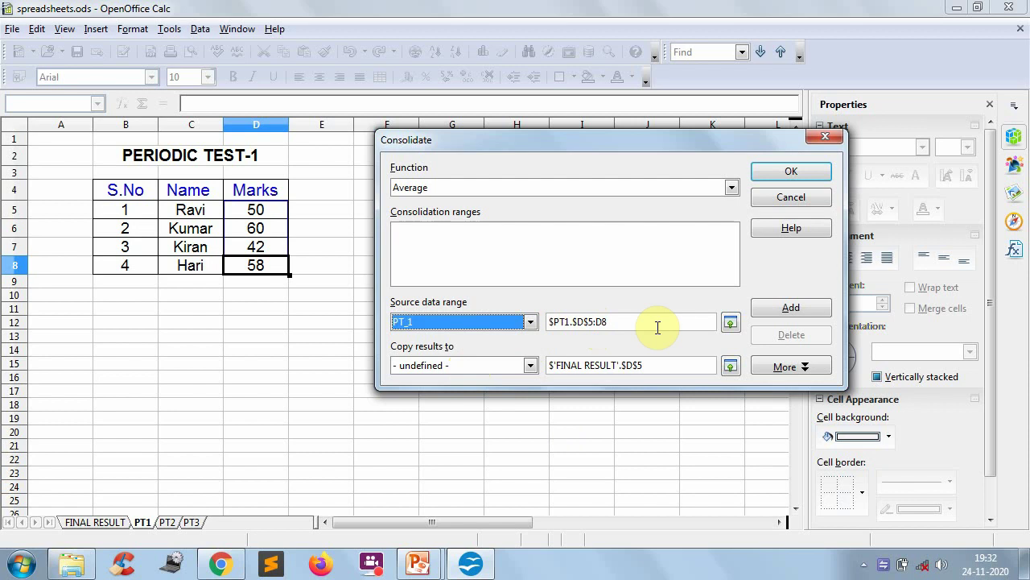
Step: Set the consolidation's source data range to the marks in D5:D8 picked on the PT3 sheet
{"action": "left_click", "coordinate": [730, 323]}
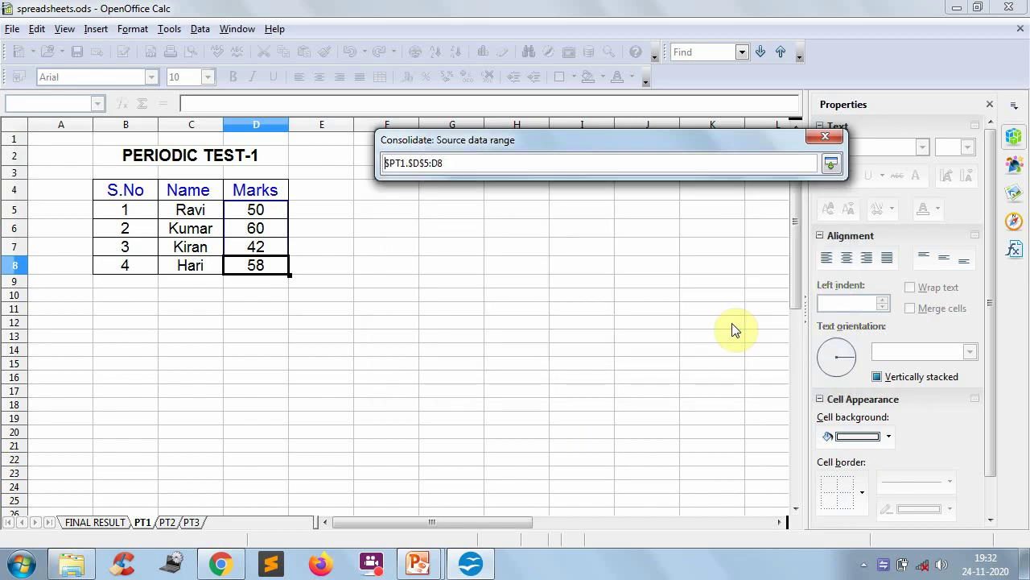
{"action": "left_click", "coordinate": [191, 522]}
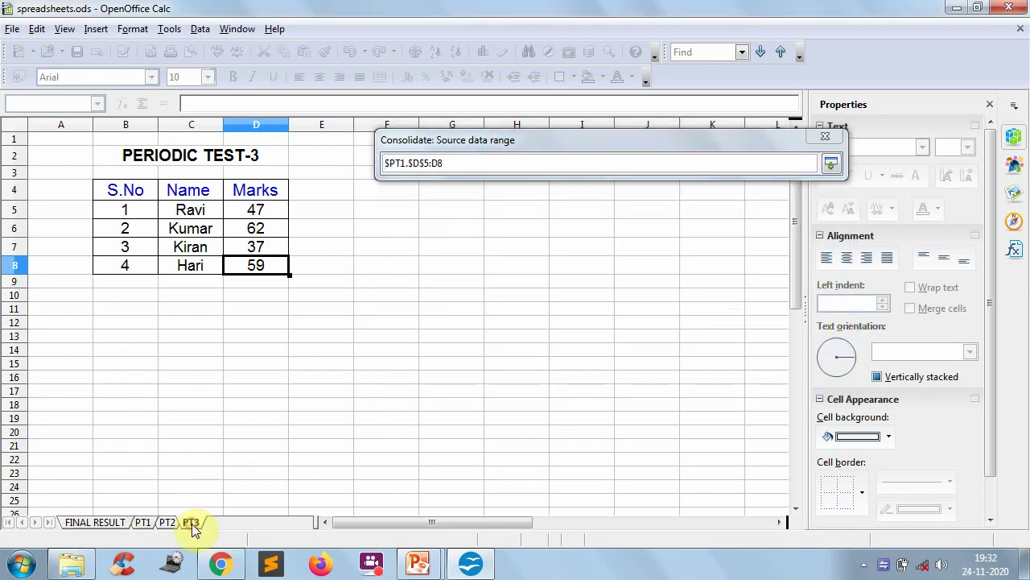
{"action": "left_click_drag", "start_coordinate": [255, 211], "coordinate": [254, 268]}
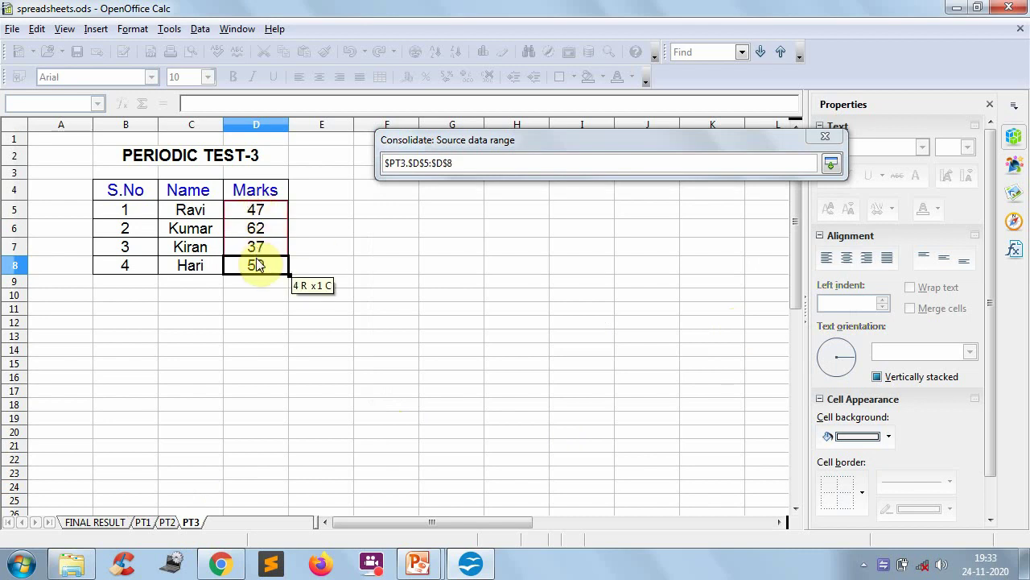
{"action": "left_click", "coordinate": [831, 161]}
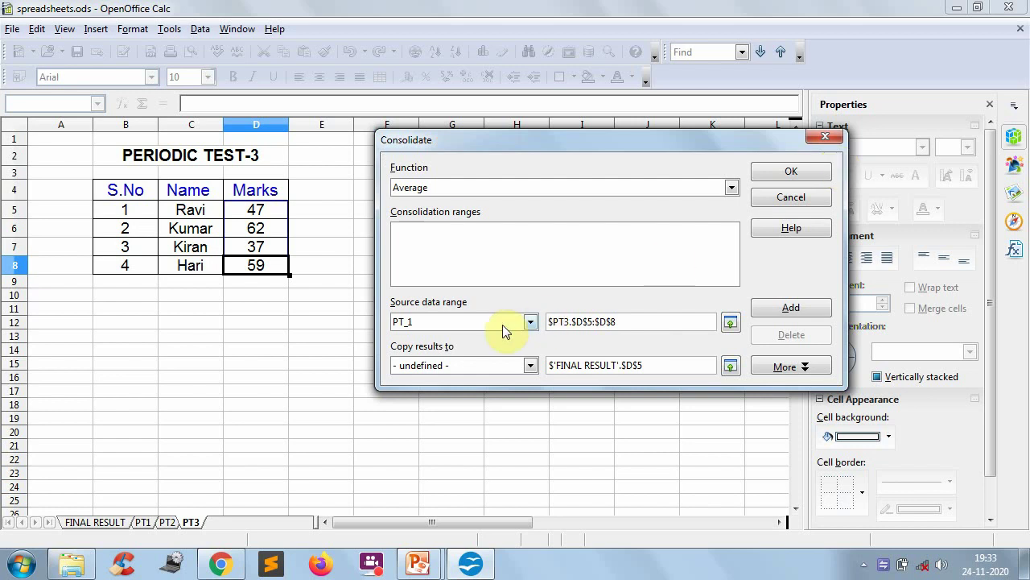
Step: Add the named ranges PT_1, PT_2 and PT_3 one after another to the consolidation ranges
{"action": "left_click", "coordinate": [524, 322]}
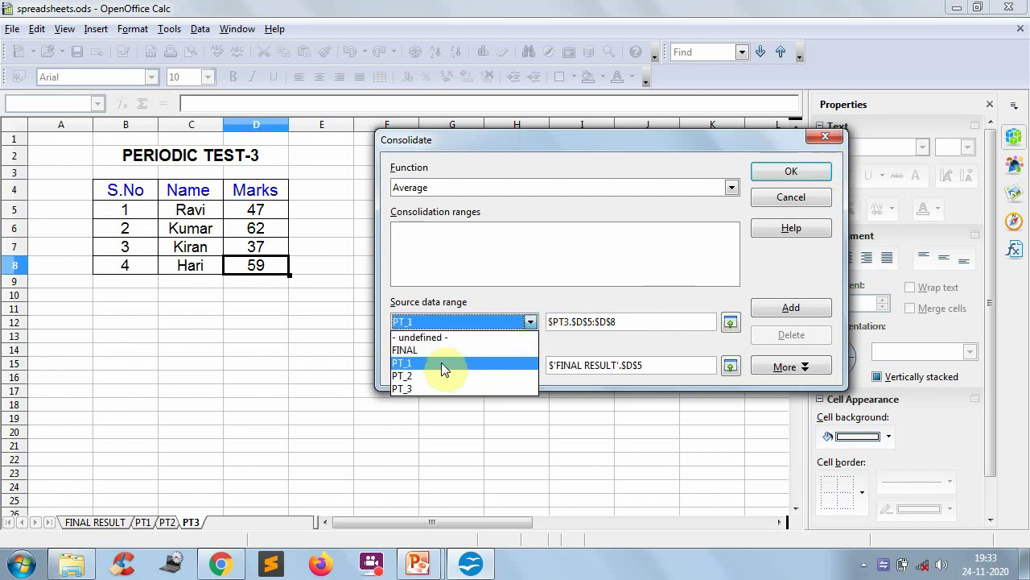
{"action": "left_click", "coordinate": [441, 363]}
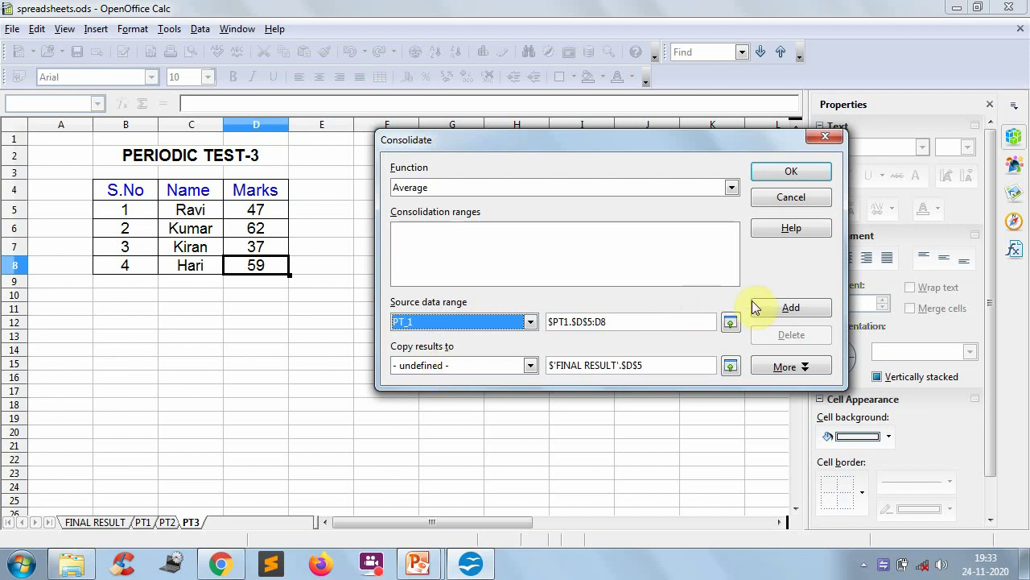
{"action": "left_click", "coordinate": [791, 308]}
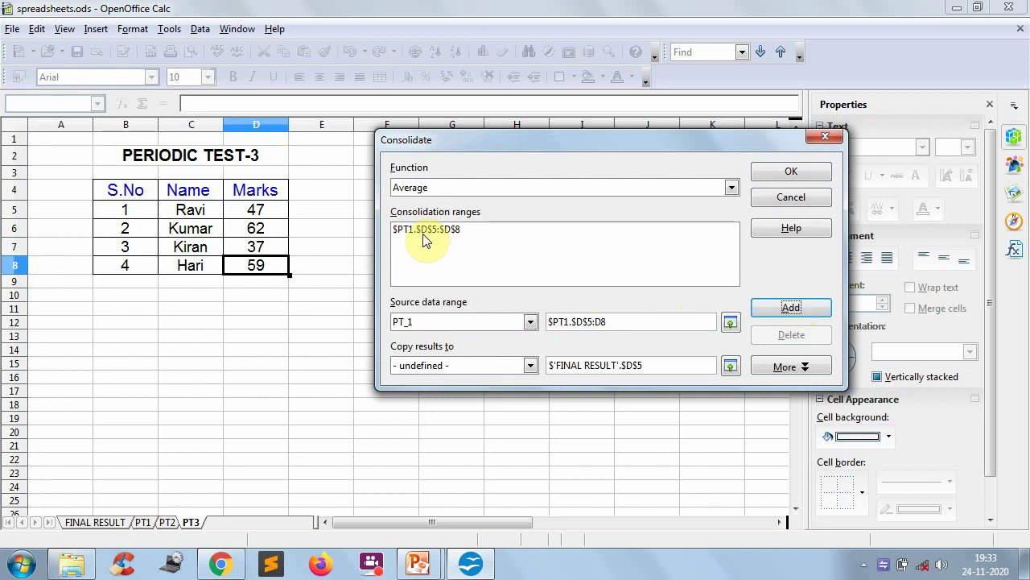
{"action": "left_click", "coordinate": [466, 319]}
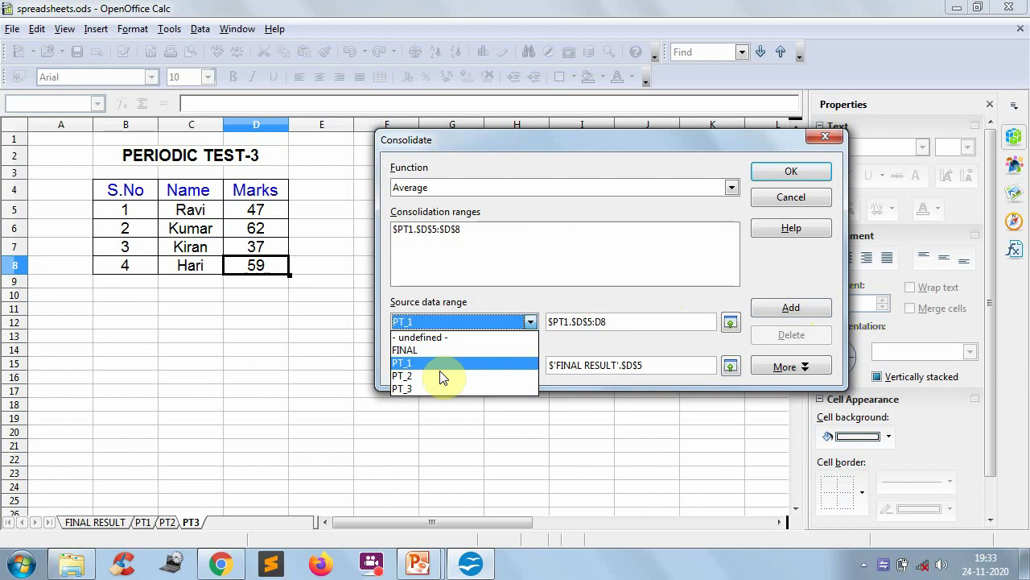
{"action": "left_click", "coordinate": [439, 374]}
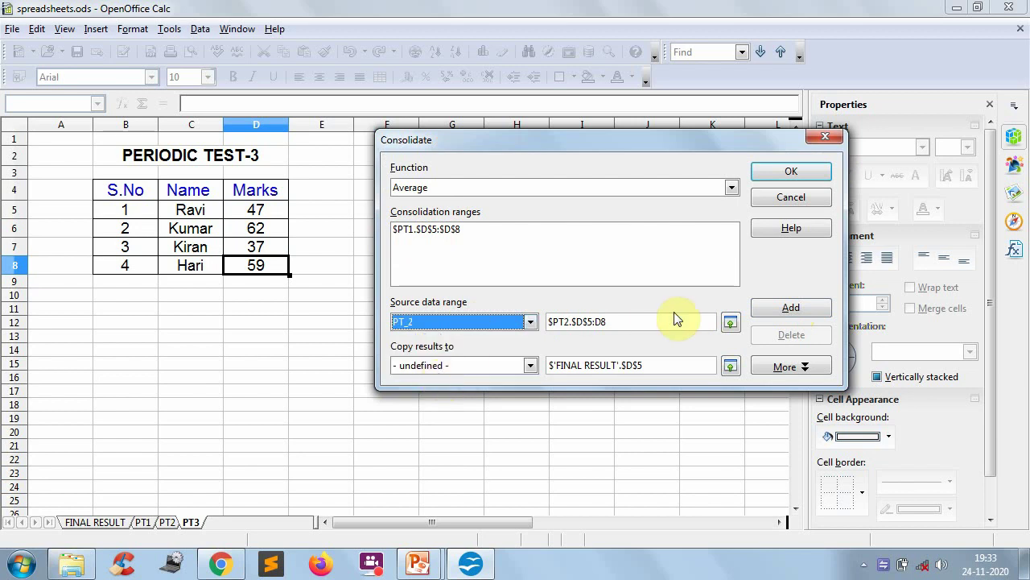
{"action": "left_click", "coordinate": [793, 309]}
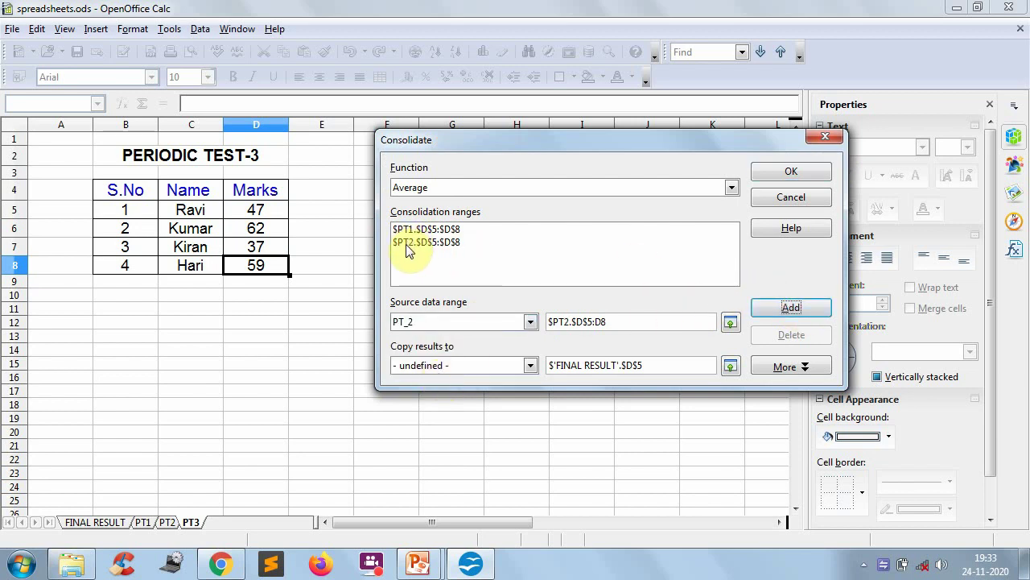
{"action": "left_click", "coordinate": [438, 325]}
{"action": "left_click", "coordinate": [420, 388]}
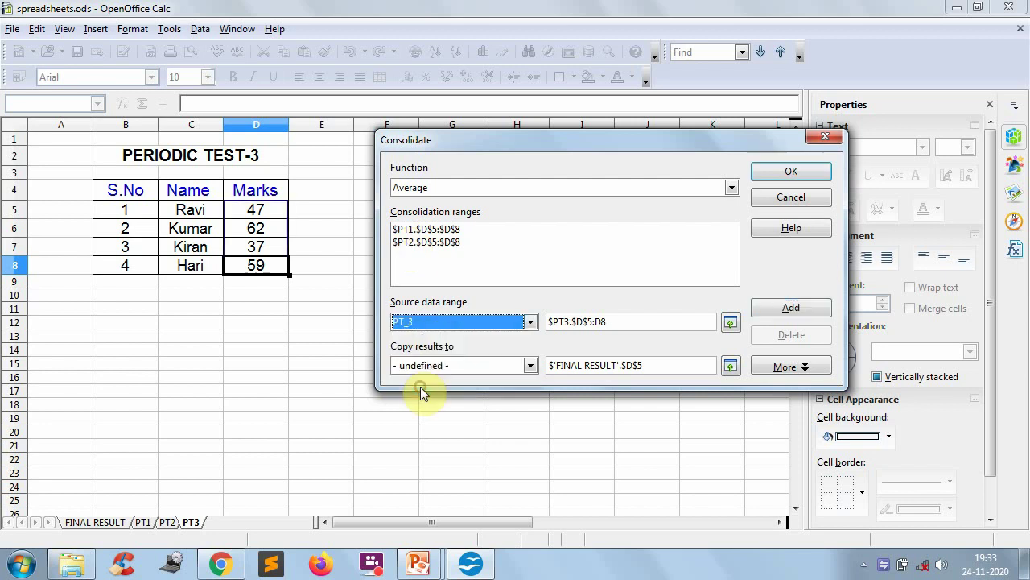
{"action": "left_click", "coordinate": [781, 309]}
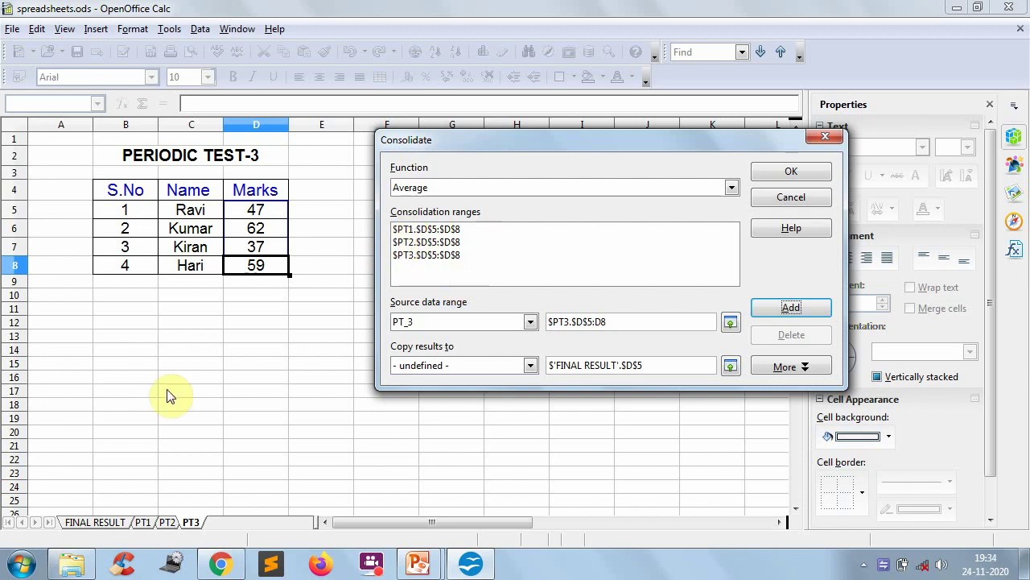
Step: Send the consolidation results to the named range FINAL on the FINAL RESULT sheet and run the consolidation
{"action": "left_click", "coordinate": [95, 522]}
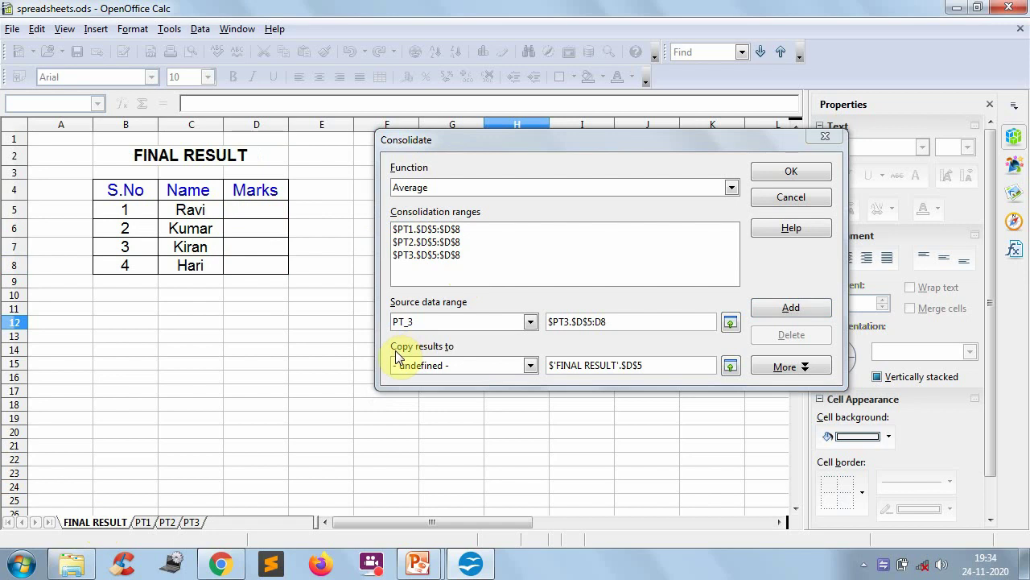
{"action": "left_click", "coordinate": [453, 366]}
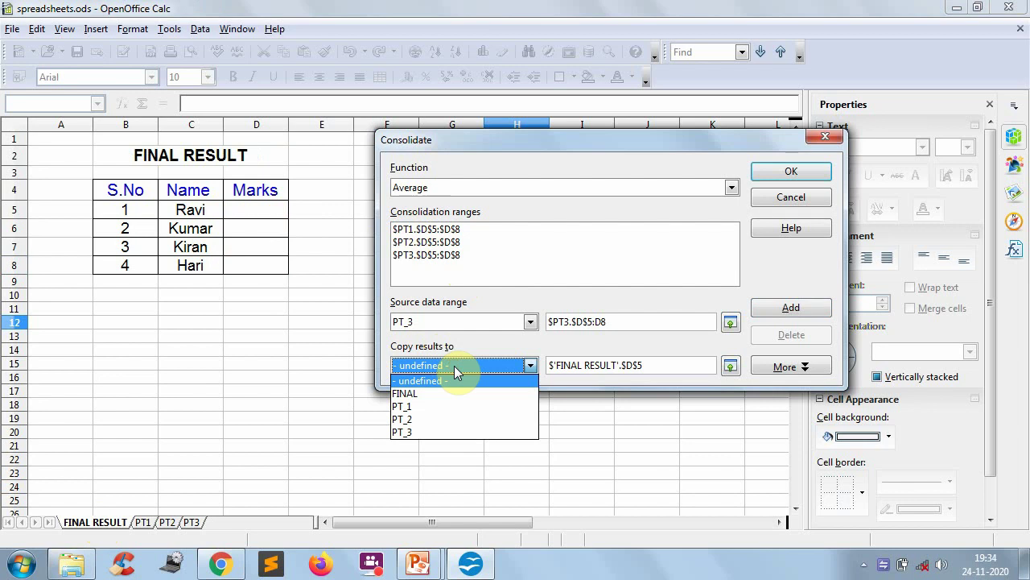
{"action": "left_click", "coordinate": [434, 392]}
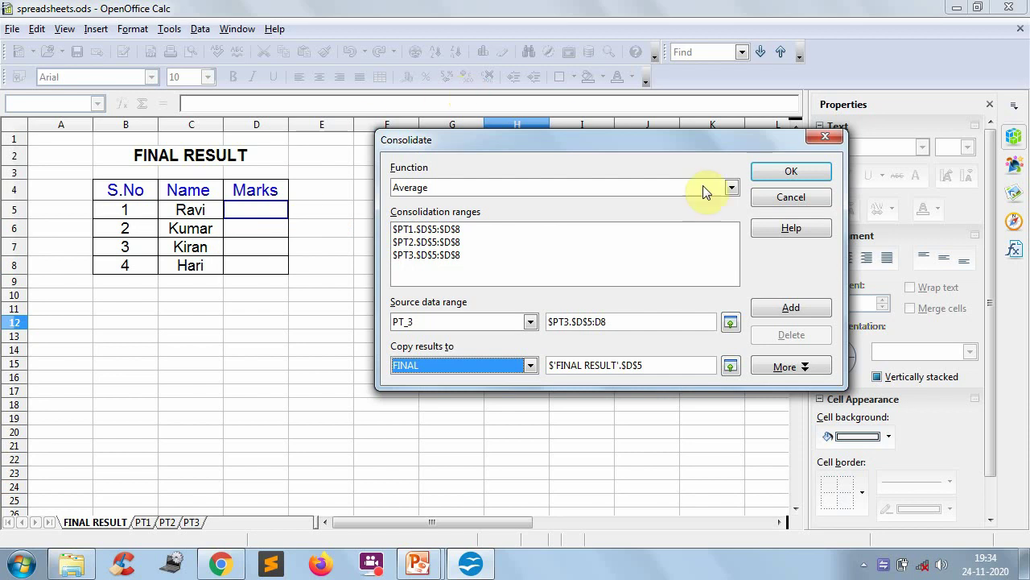
{"action": "left_click", "coordinate": [790, 172]}
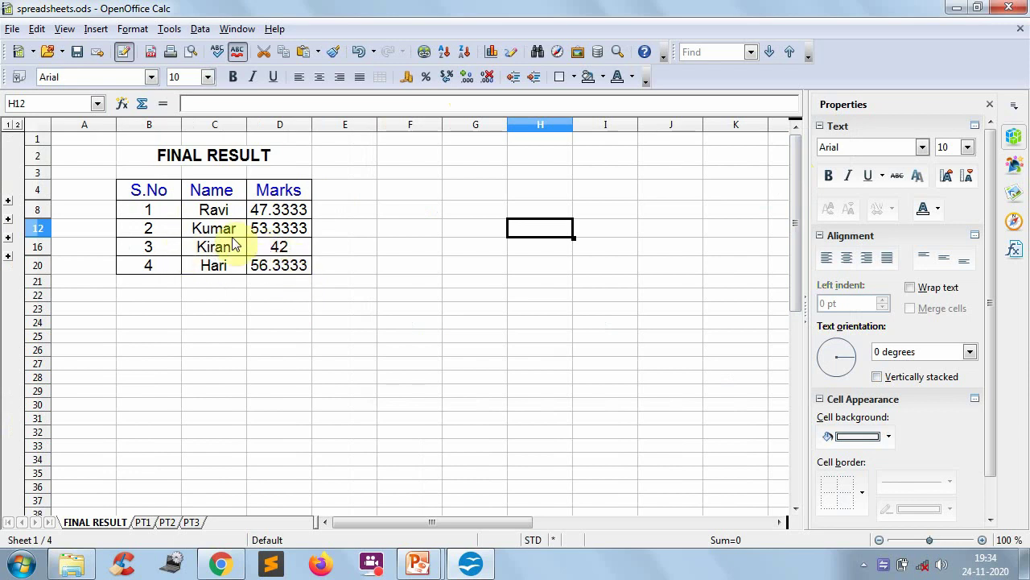
Step: Compare the third student's consolidated average on FINAL RESULT with the source marks on the PT1, PT2 and PT3 sheets
{"action": "left_click", "coordinate": [282, 249]}
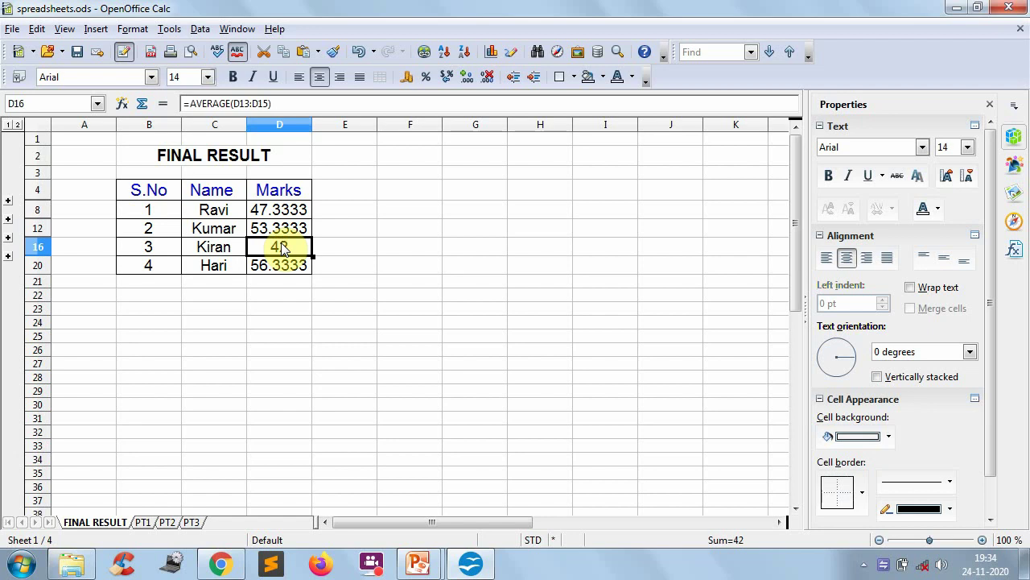
{"action": "left_click", "coordinate": [144, 523]}
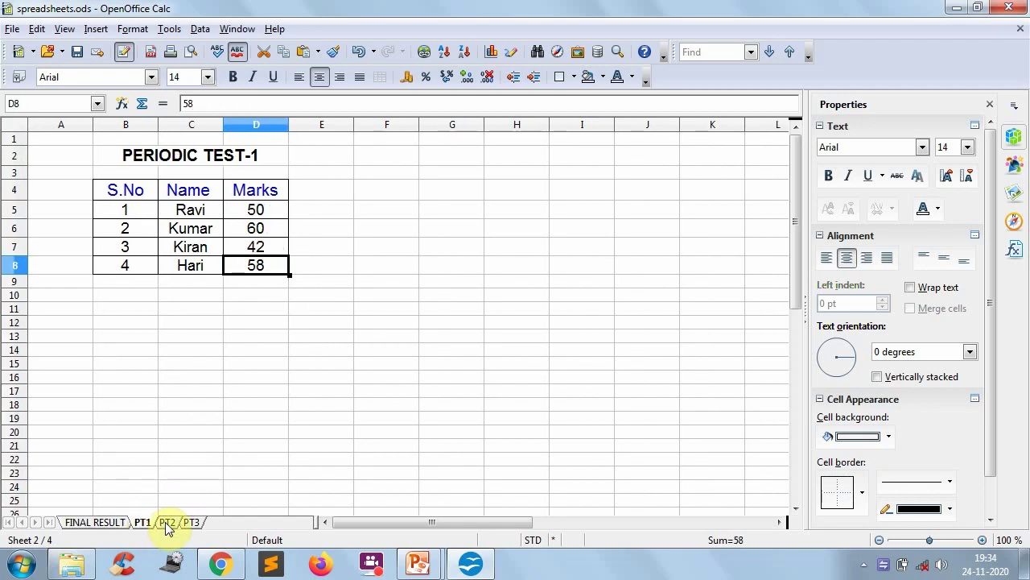
{"action": "left_click", "coordinate": [166, 522]}
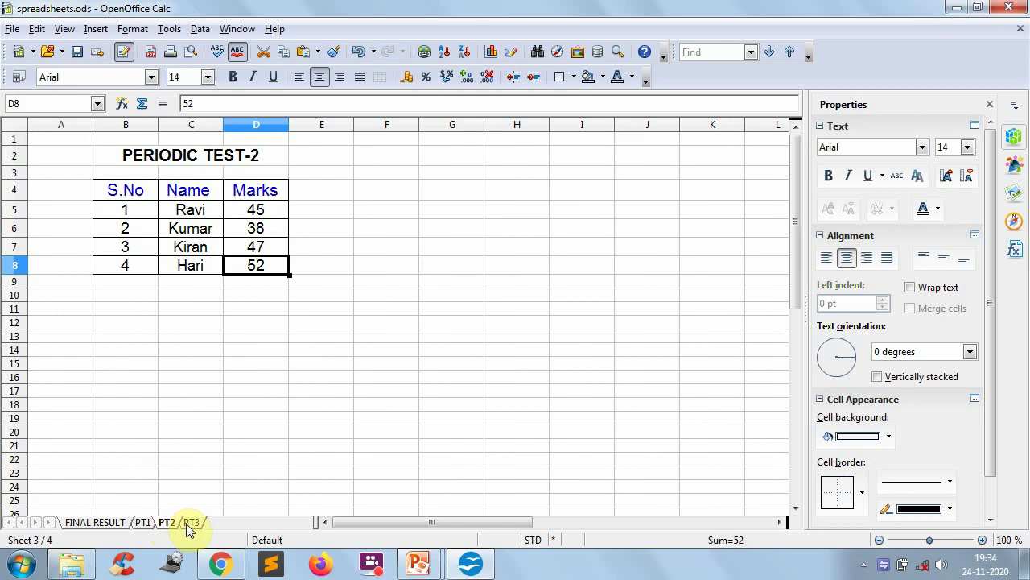
{"action": "left_click", "coordinate": [190, 525]}
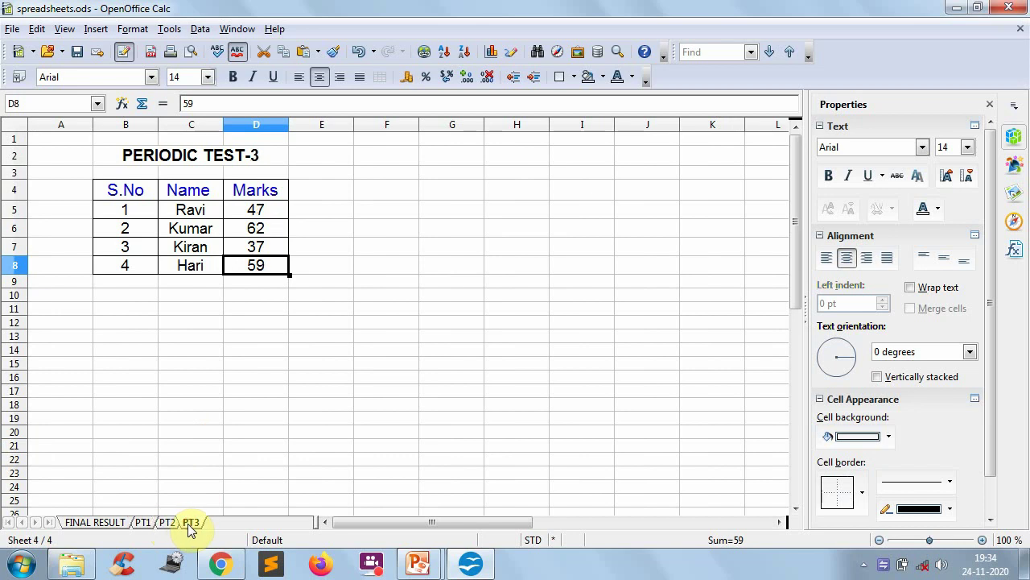
{"action": "left_click", "coordinate": [311, 419]}
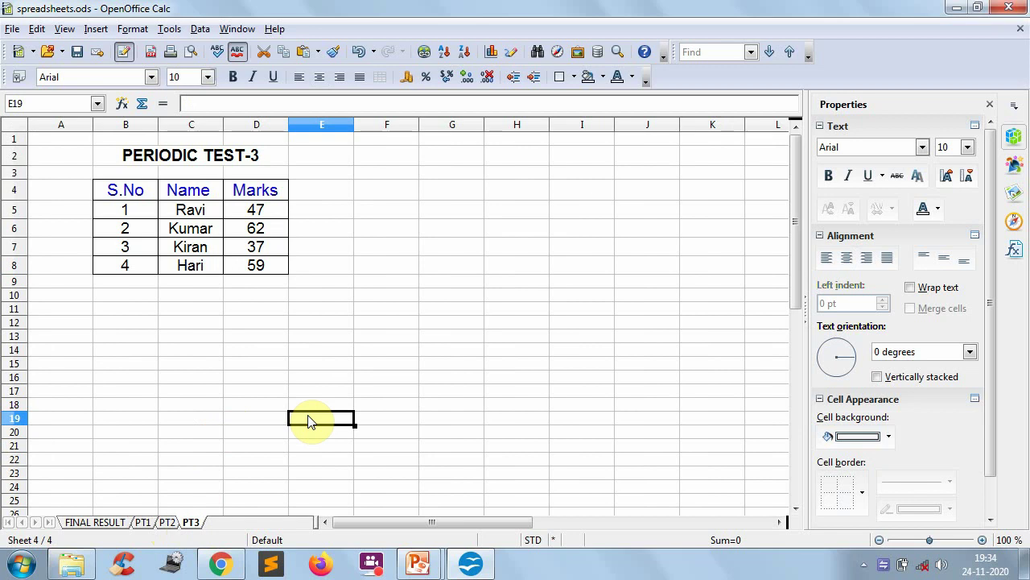
{"action": "left_click", "coordinate": [166, 522]}
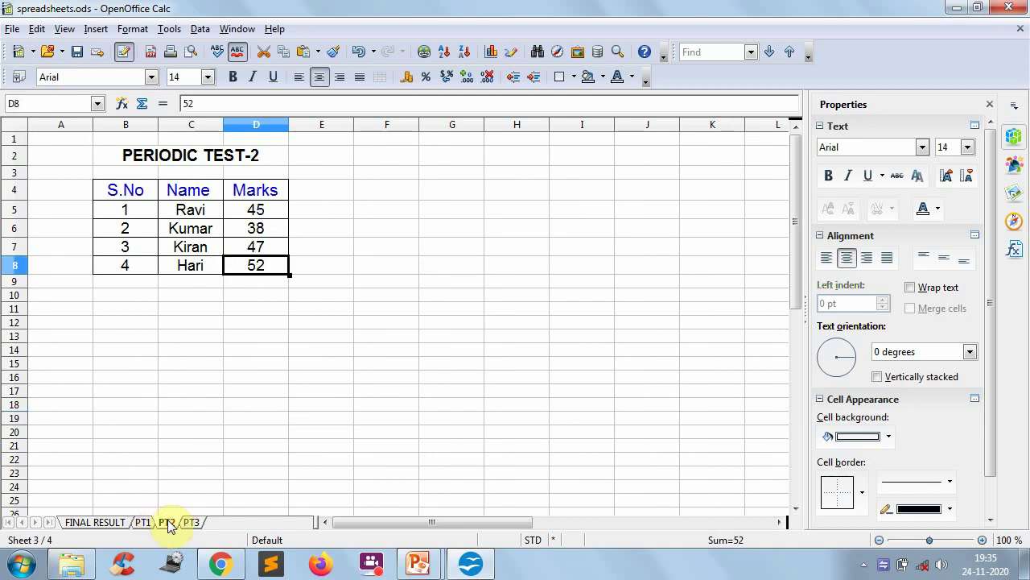
{"action": "left_click", "coordinate": [142, 523]}
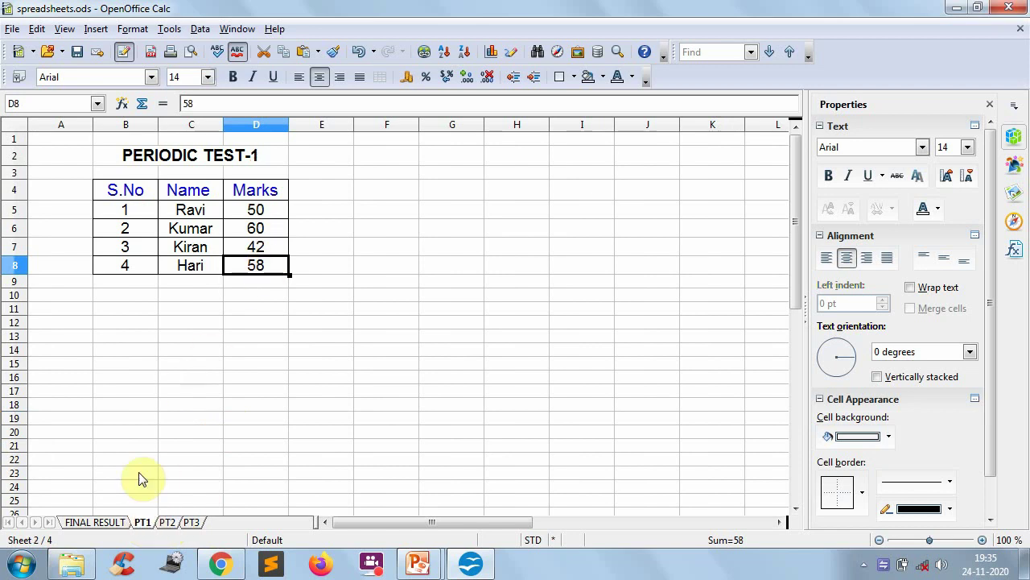
{"action": "left_click", "coordinate": [113, 523]}
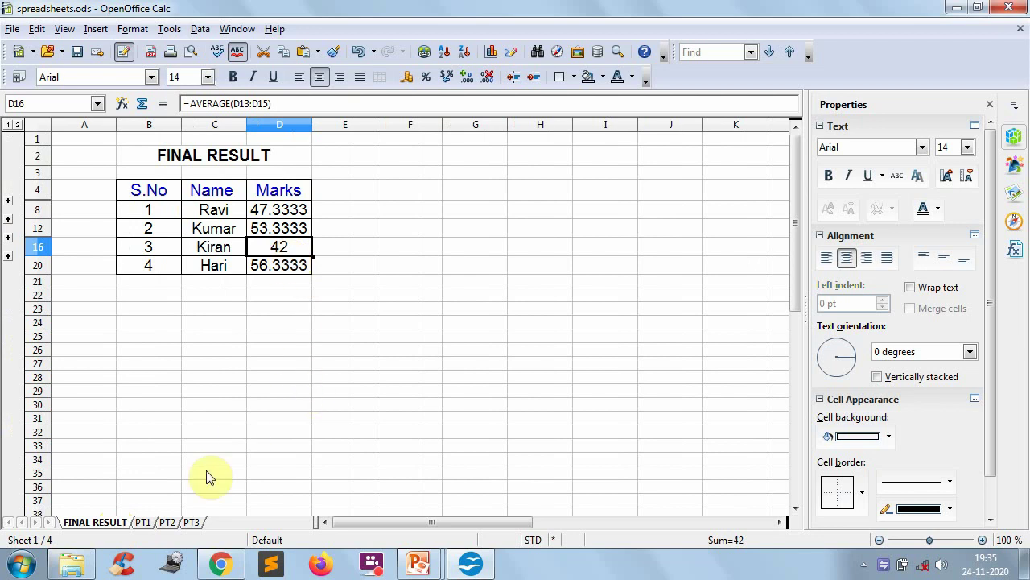
Step: Change the third student's mark in D7 of the PT1 sheet to 60 and check the linked average on FINAL RESULT
{"action": "left_click", "coordinate": [145, 523]}
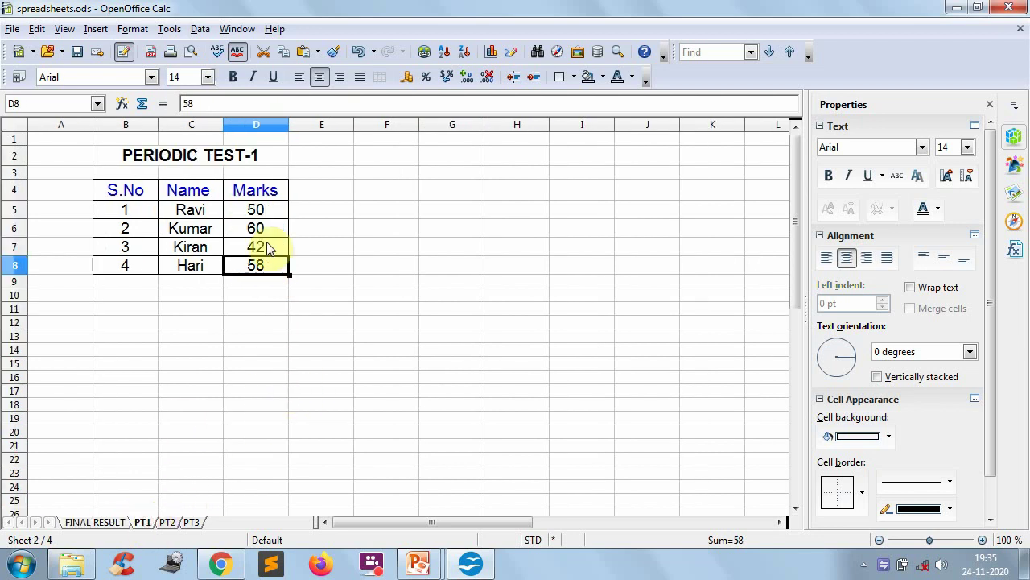
{"action": "left_click", "coordinate": [246, 248]}
{"action": "type", "text": "60"}
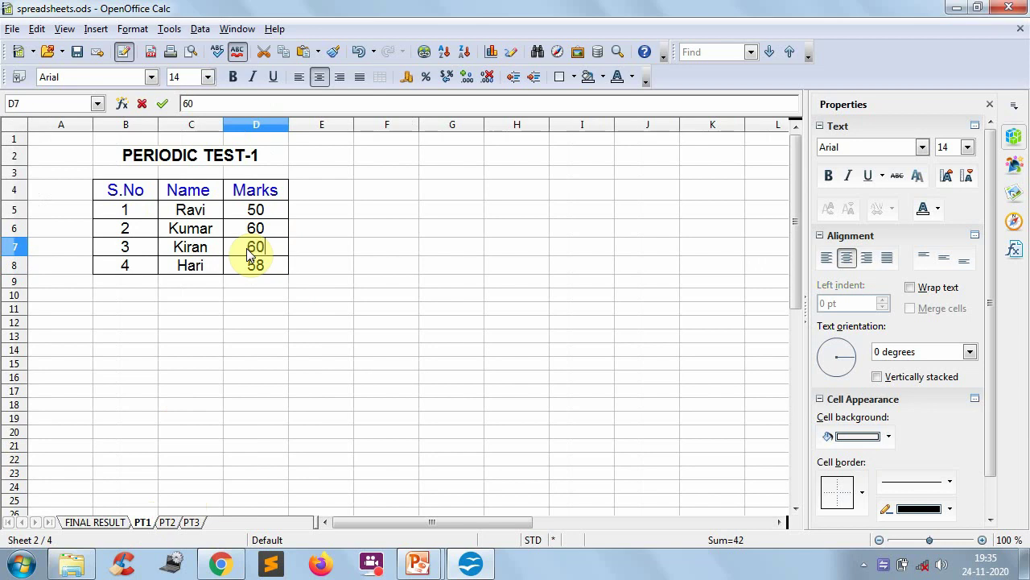
{"action": "key", "text": "Return"}
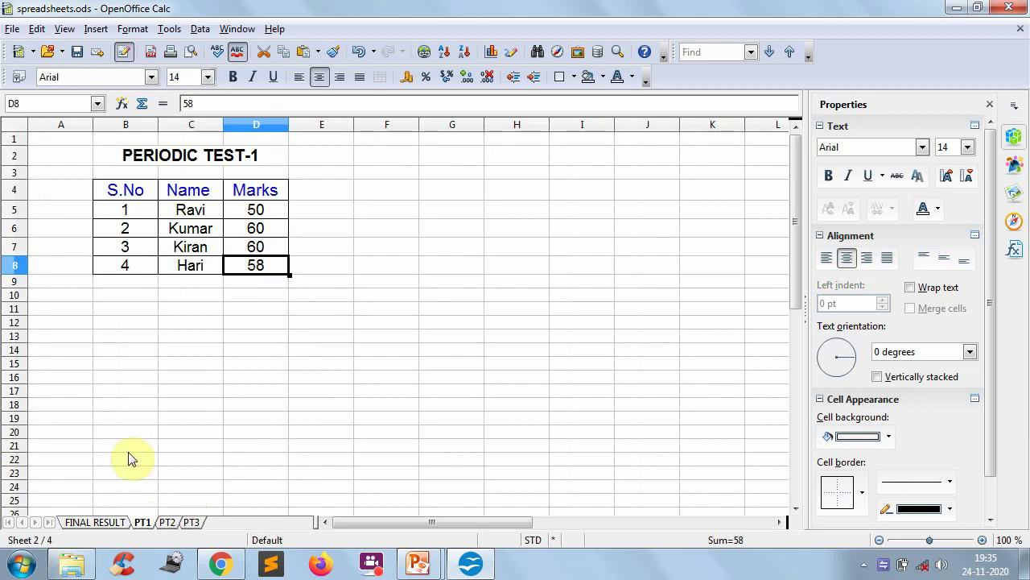
{"action": "left_click", "coordinate": [101, 521]}
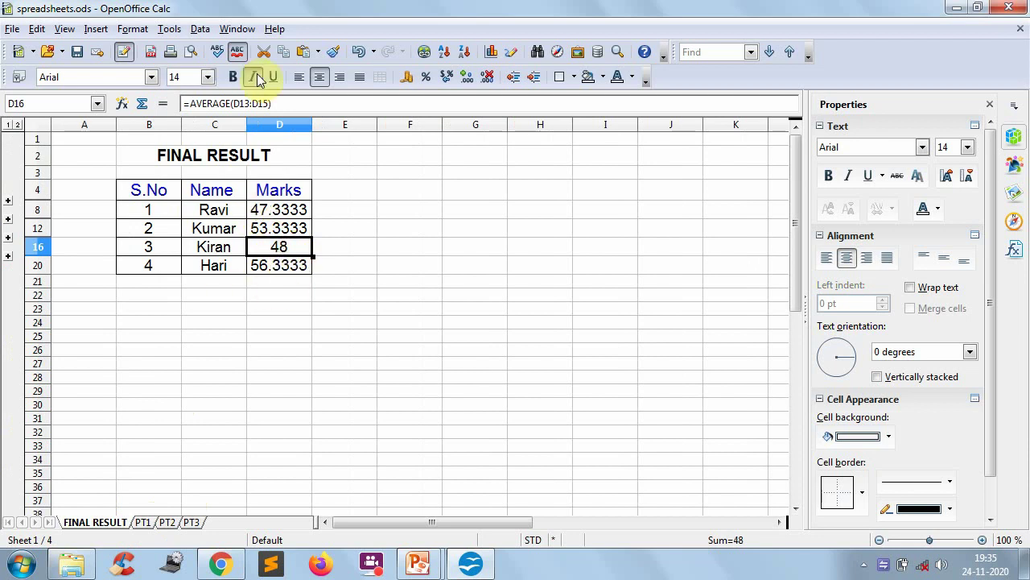
Step: Rerun the Average consolidation on the FINAL RESULT sheet with Link to source data turned off
{"action": "left_click", "coordinate": [201, 30]}
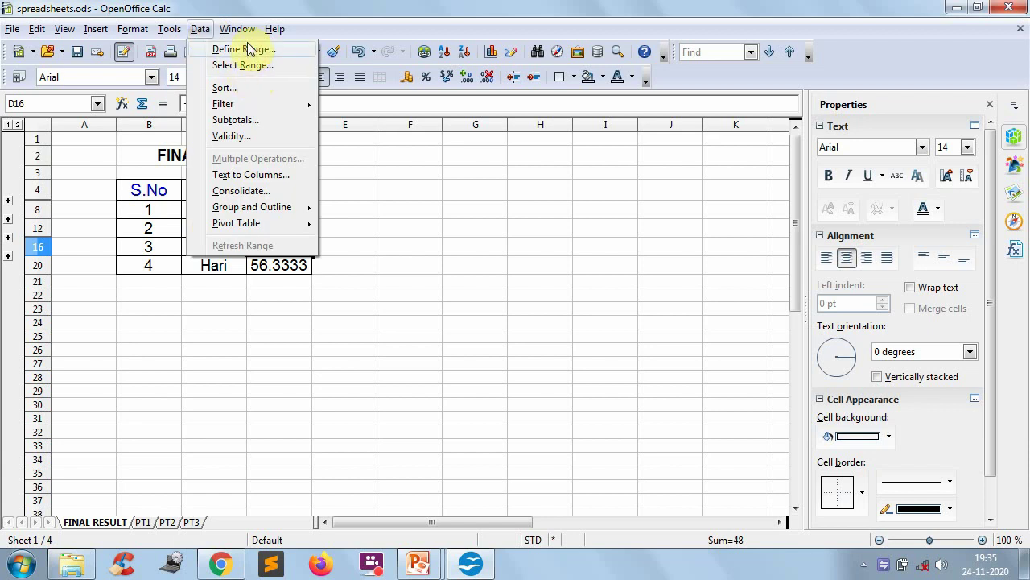
{"action": "left_click", "coordinate": [242, 191]}
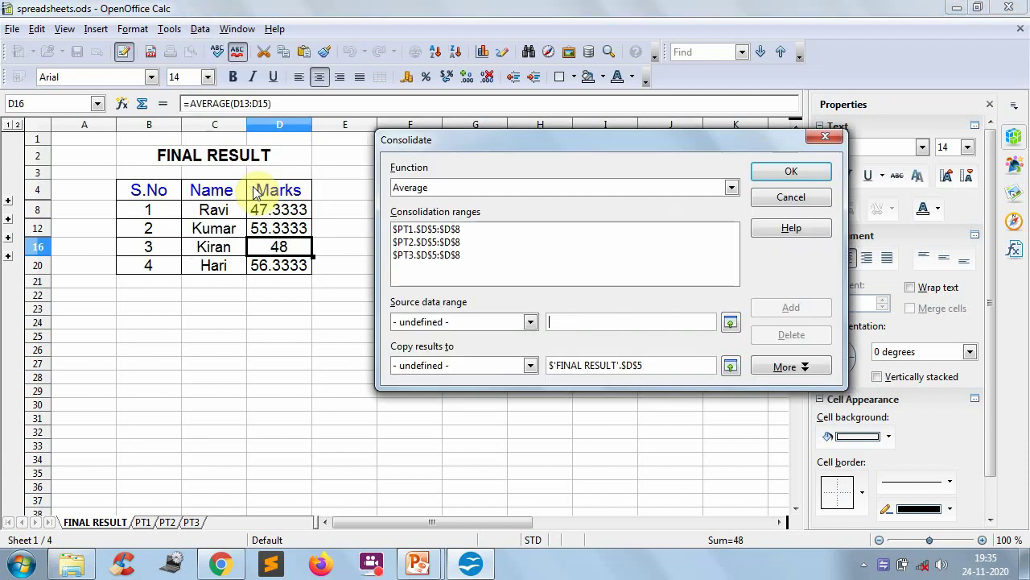
{"action": "left_click", "coordinate": [788, 366]}
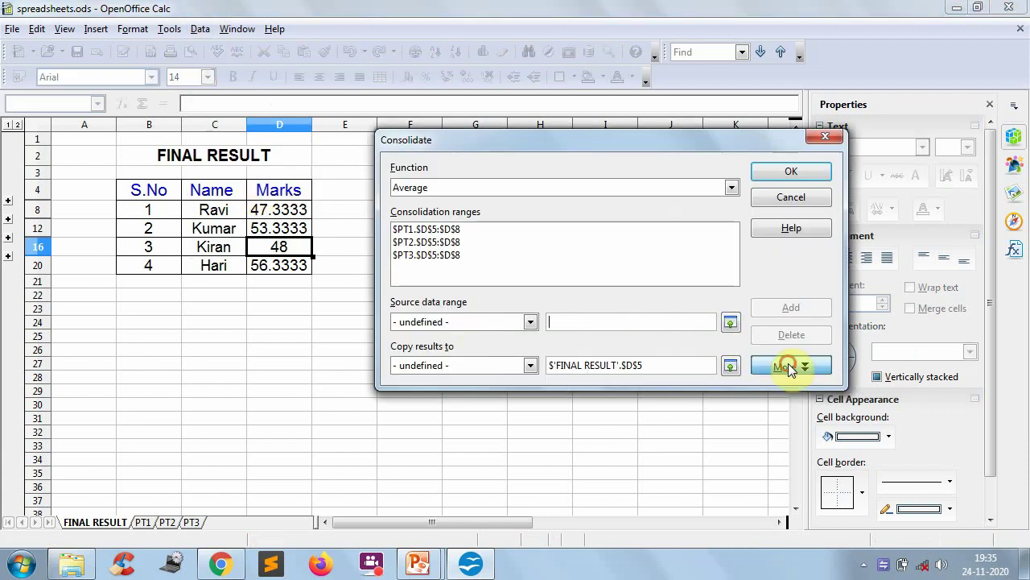
{"action": "left_click", "coordinate": [590, 407]}
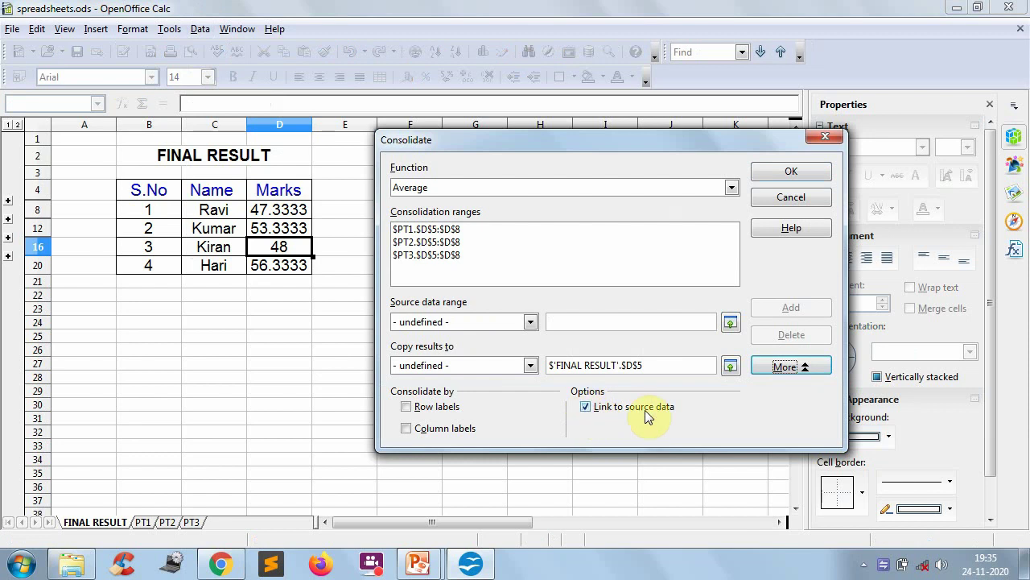
{"action": "left_click", "coordinate": [586, 406]}
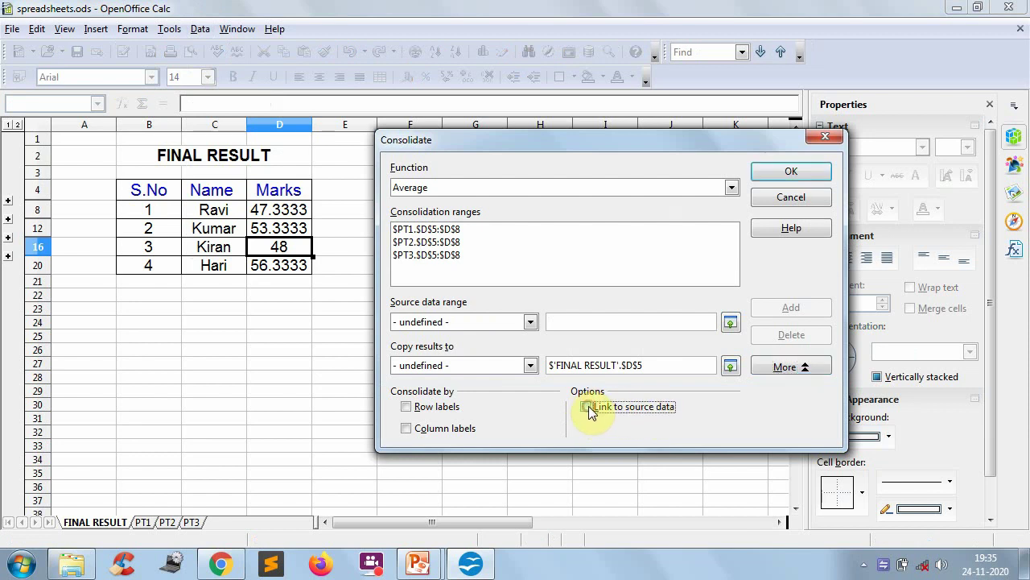
{"action": "left_click", "coordinate": [803, 172]}
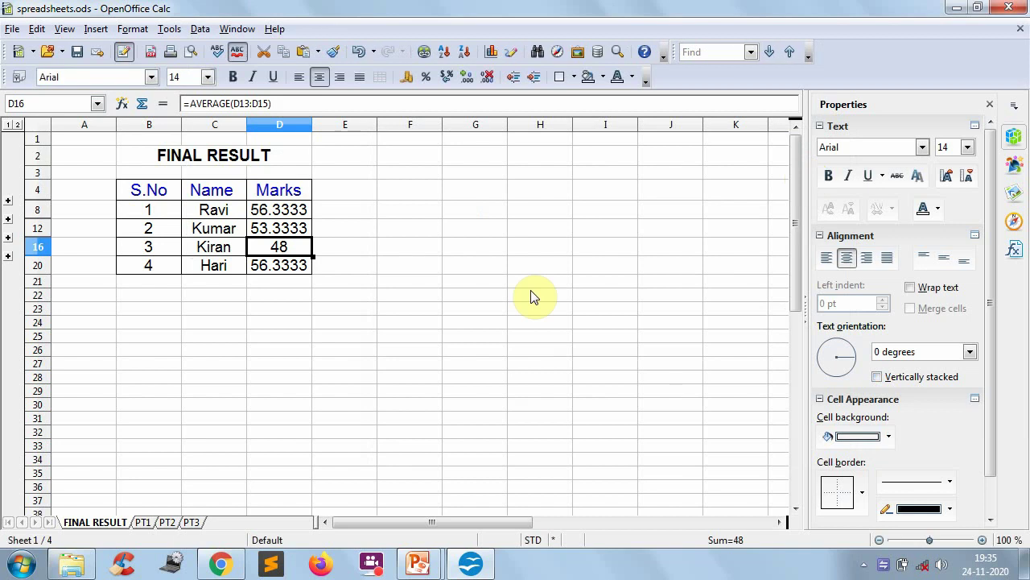
Step: Change the third student's mark in D7 of the PT2 sheet to 42 and check the linked average on FINAL RESULT
{"action": "left_click", "coordinate": [165, 523]}
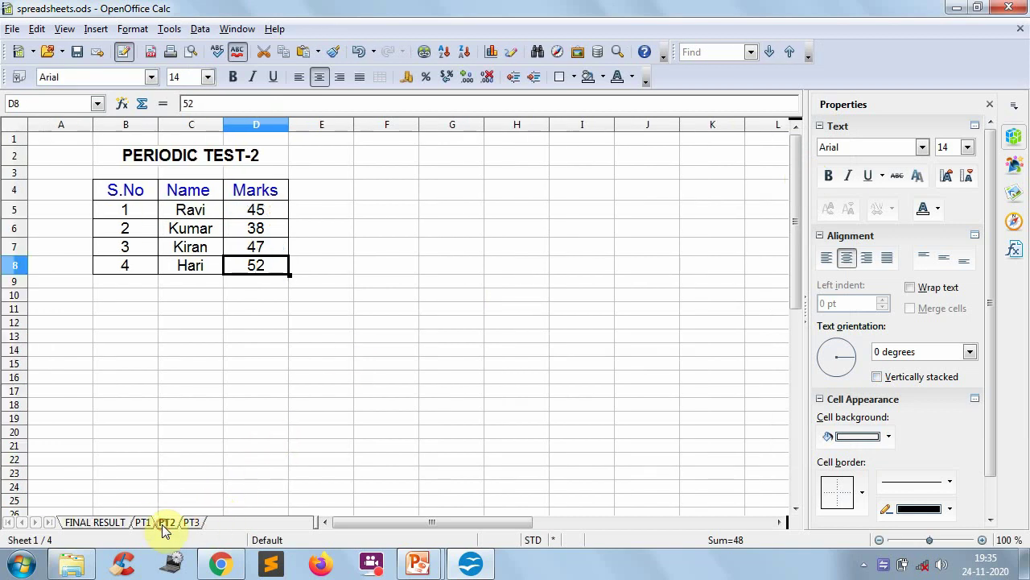
{"action": "left_click", "coordinate": [259, 251]}
{"action": "type", "text": "42"}
{"action": "key", "text": "Return"}
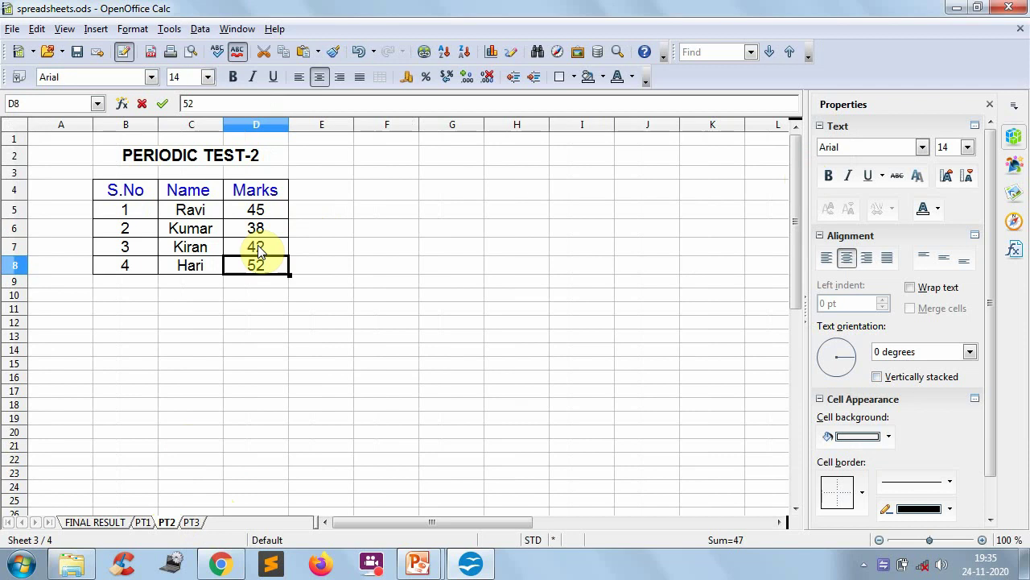
{"action": "left_click", "coordinate": [104, 522]}
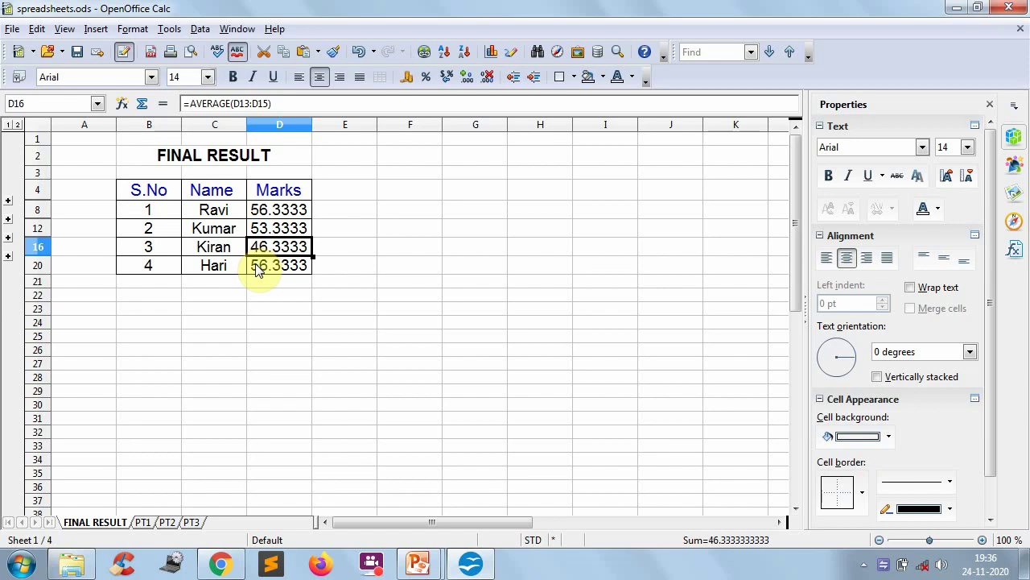
Step: Undo the third student's mark changes on PT2 and PT1 and the linked consolidation on the FINAL RESULT sheet
{"action": "key", "text": "ctrl+Page_Down"}
{"action": "key", "text": "ctrl+Page_Down"}
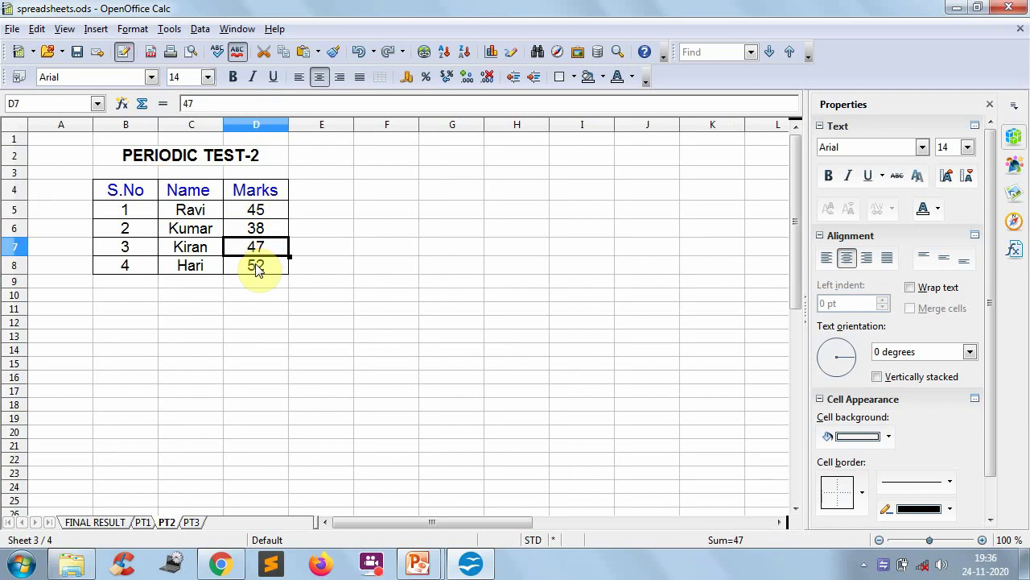
{"action": "key", "text": "ctrl+Page_Up"}
{"action": "key", "text": "ctrl+Page_Up"}
{"action": "key", "text": "ctrl+Page_Down"}
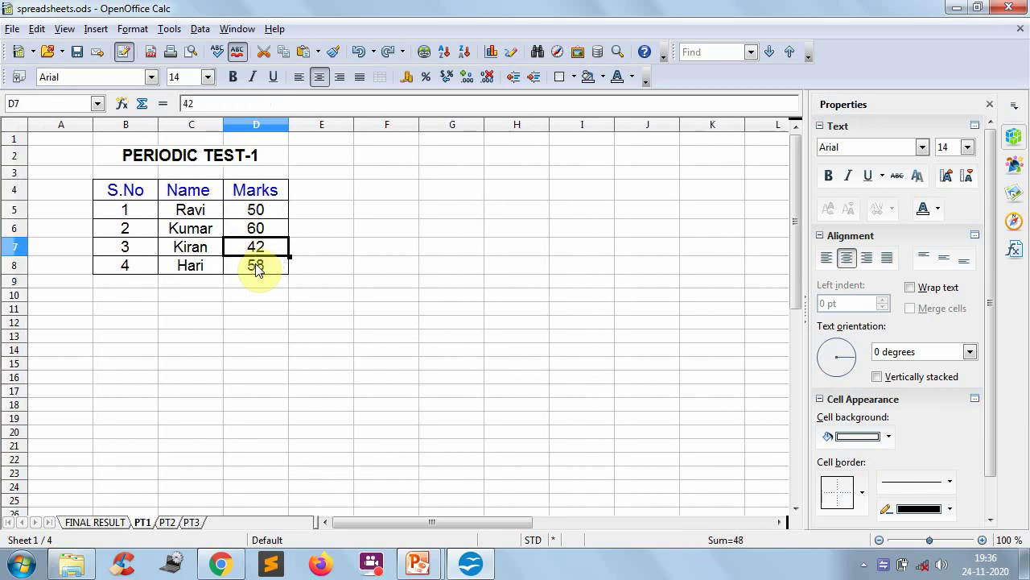
{"action": "key", "text": "ctrl+Page_Up"}
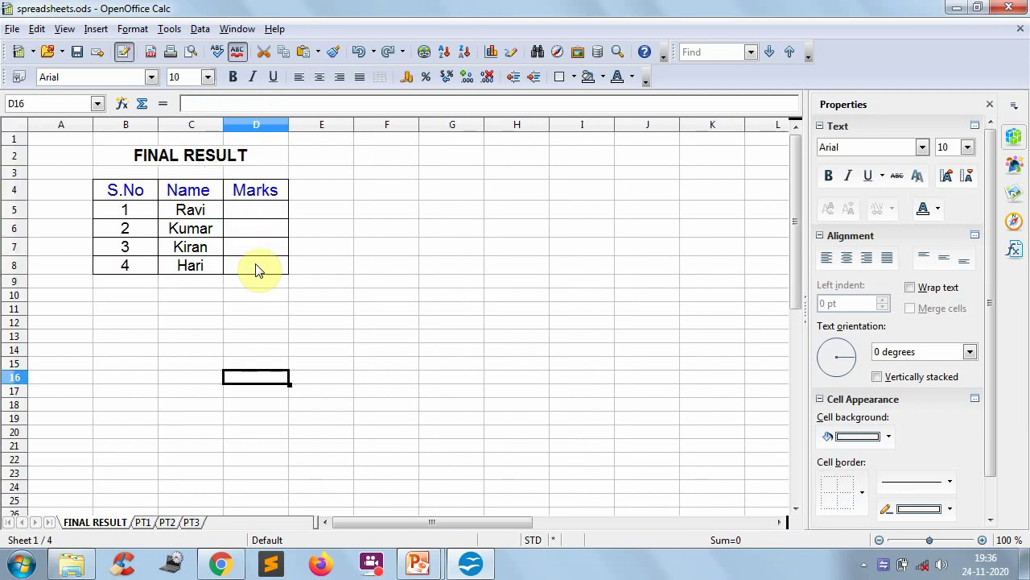
Step: Consolidate the PT1, PT2 and PT3 marks with Average into the named range FINAL, leaving Link to source data off
{"action": "left_click", "coordinate": [355, 313]}
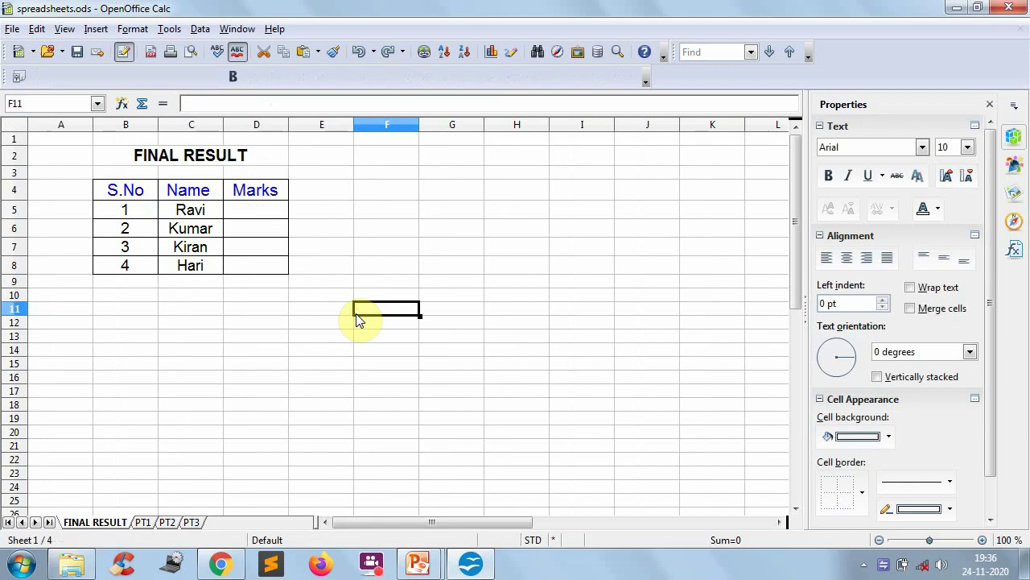
{"action": "left_click", "coordinate": [199, 30]}
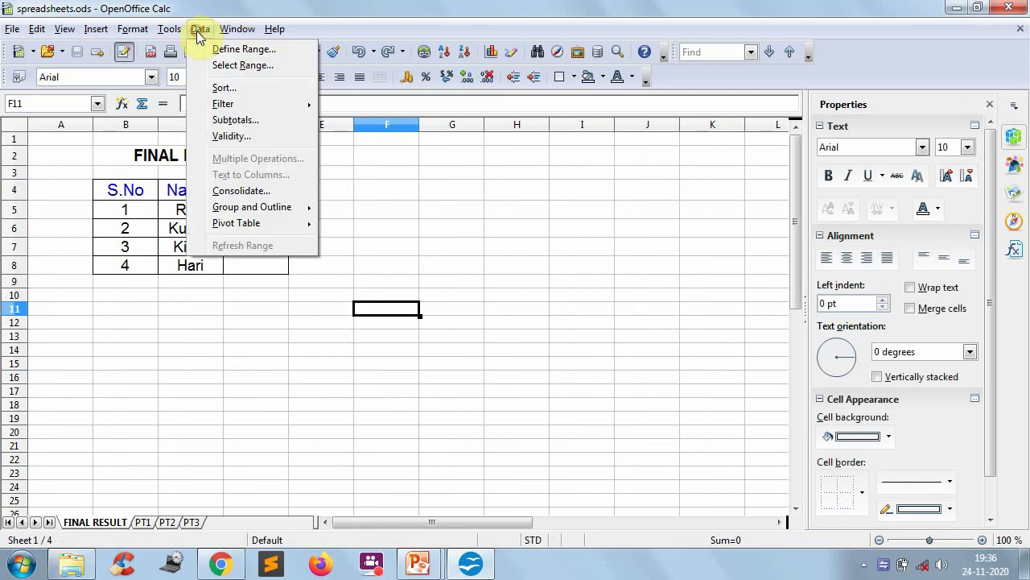
{"action": "left_click", "coordinate": [253, 191]}
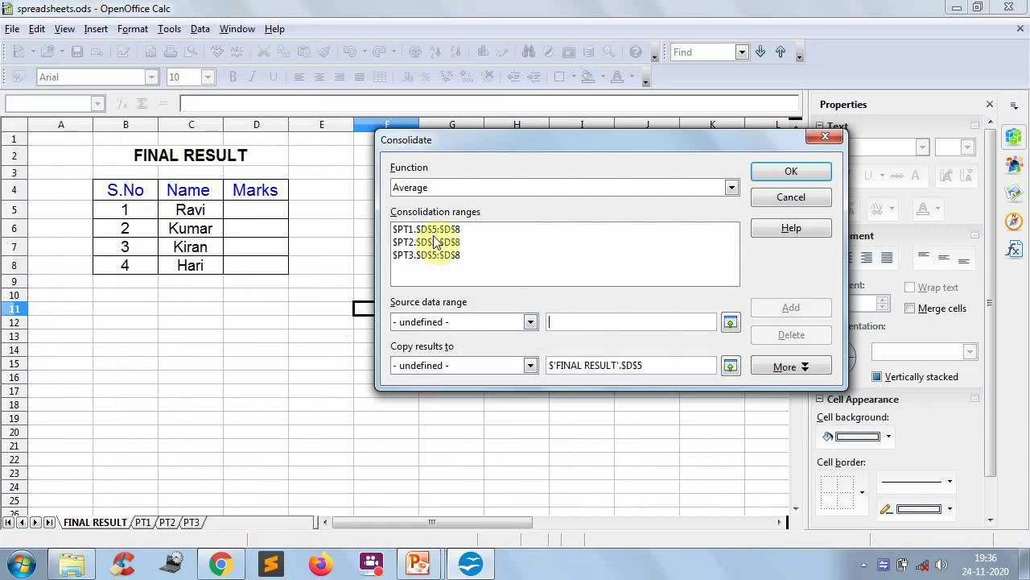
{"action": "left_click", "coordinate": [531, 366]}
{"action": "left_click", "coordinate": [471, 394]}
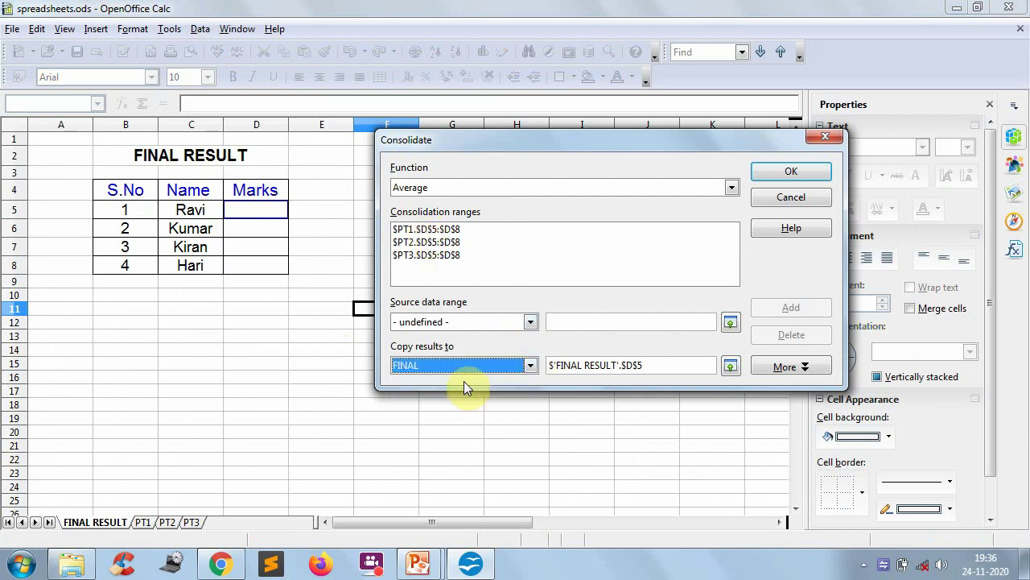
{"action": "left_click", "coordinate": [814, 367]}
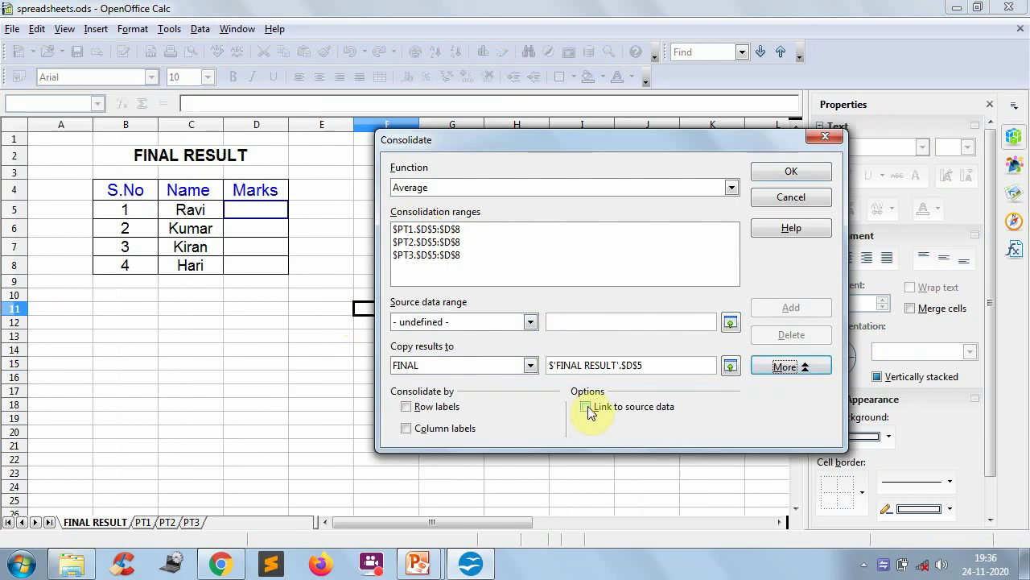
{"action": "left_click", "coordinate": [785, 176]}
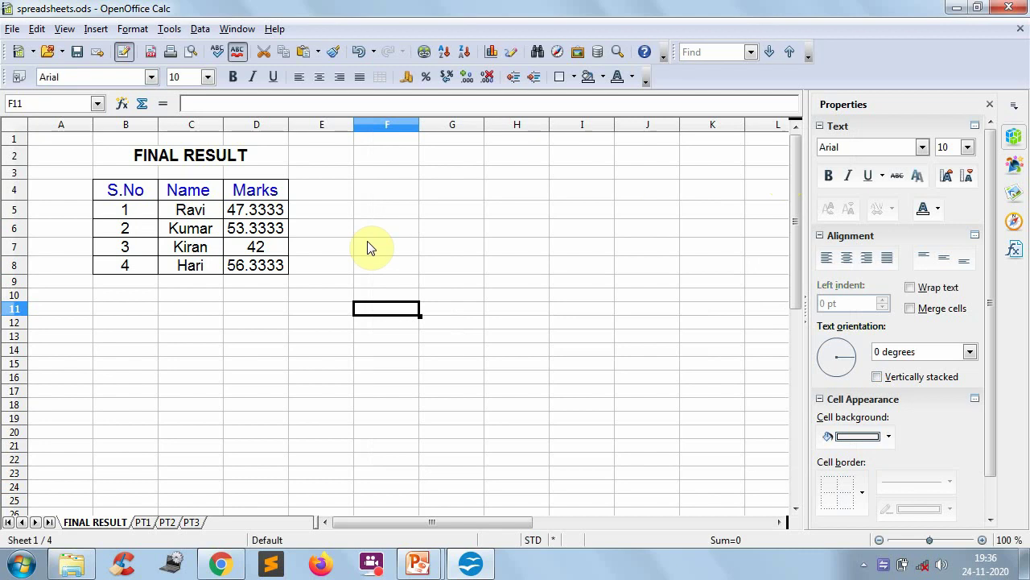
Step: Change the first student's mark in D5 of the PT1 sheet to 70 and check the unlinked average on FINAL RESULT
{"action": "left_click", "coordinate": [142, 523]}
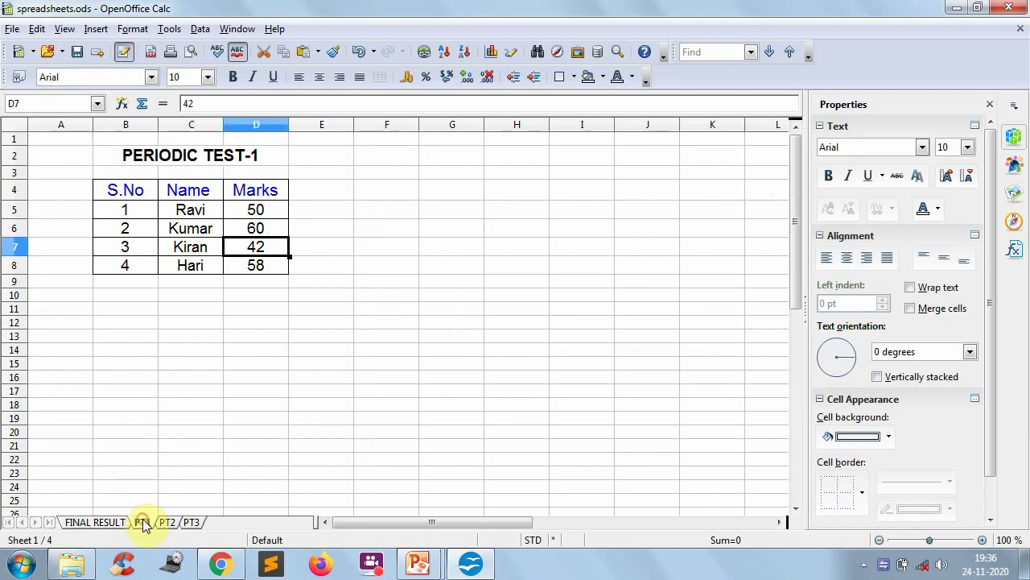
{"action": "left_click", "coordinate": [255, 211]}
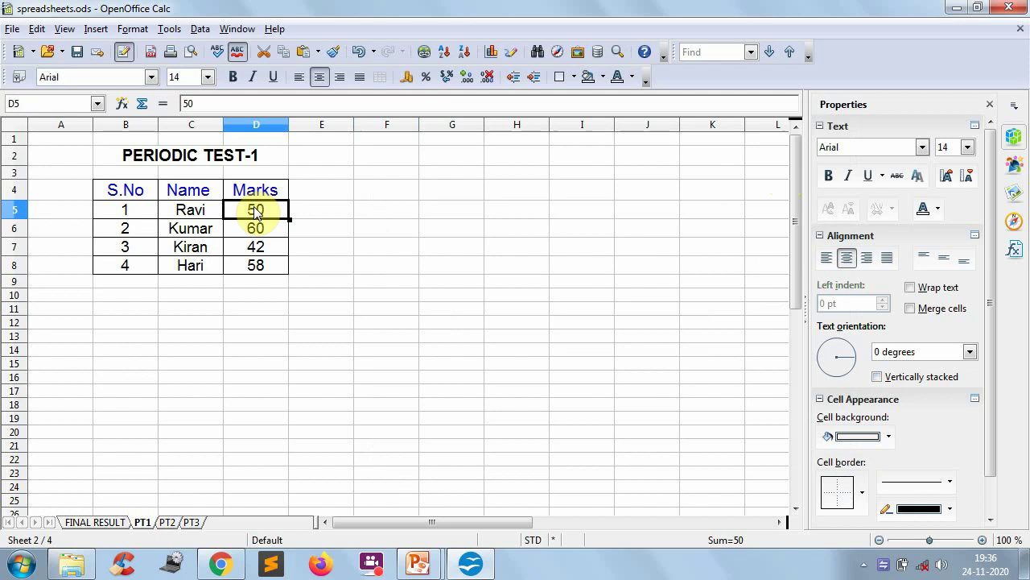
{"action": "type", "text": "7"}
{"action": "key", "text": "Return"}
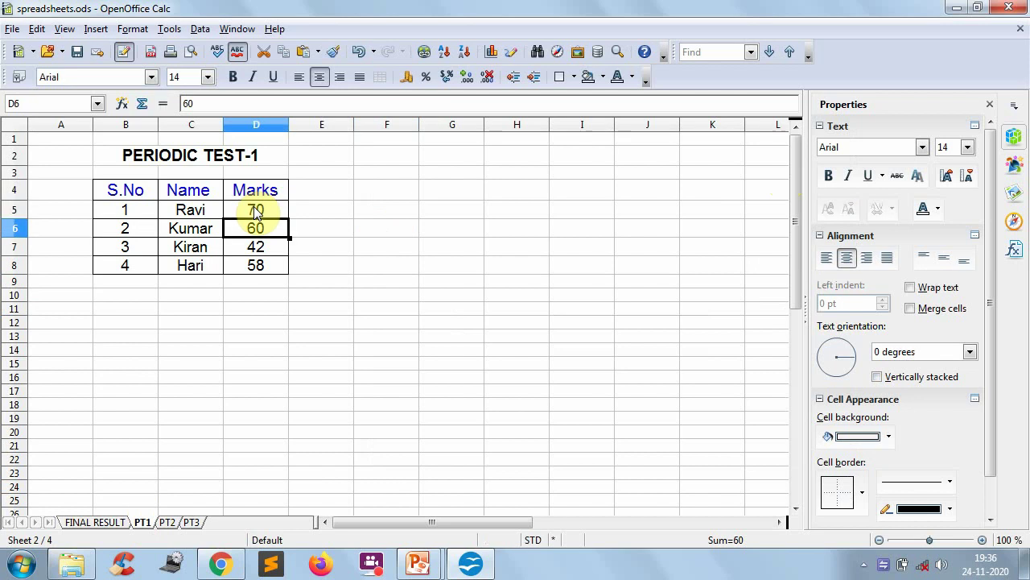
{"action": "left_click", "coordinate": [95, 522]}
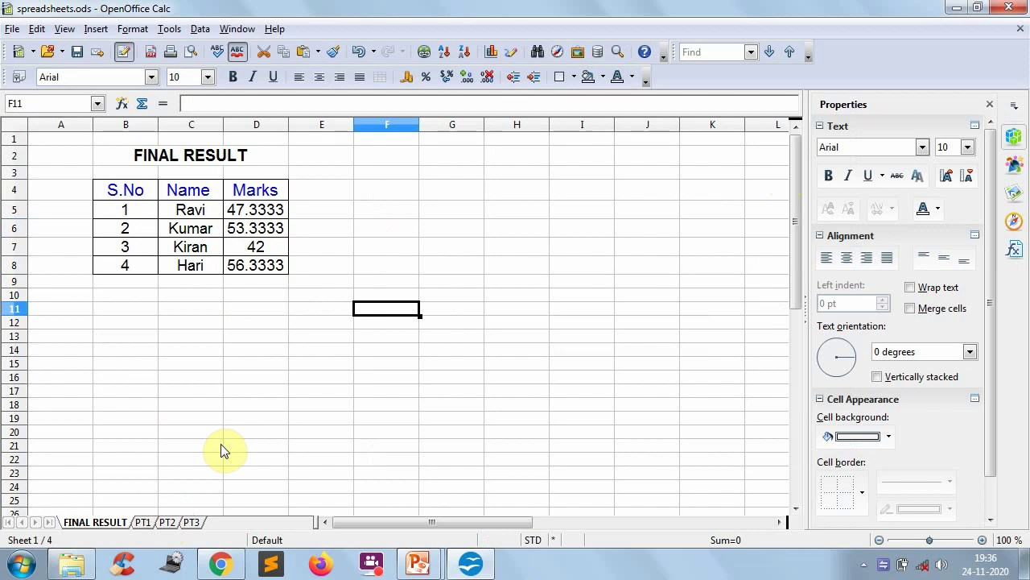
Step: Compare the marks on the PT1, PT2 and PT3 sheets with the consolidated averages on FINAL RESULT
{"action": "left_click", "coordinate": [191, 523]}
{"action": "left_click", "coordinate": [167, 523]}
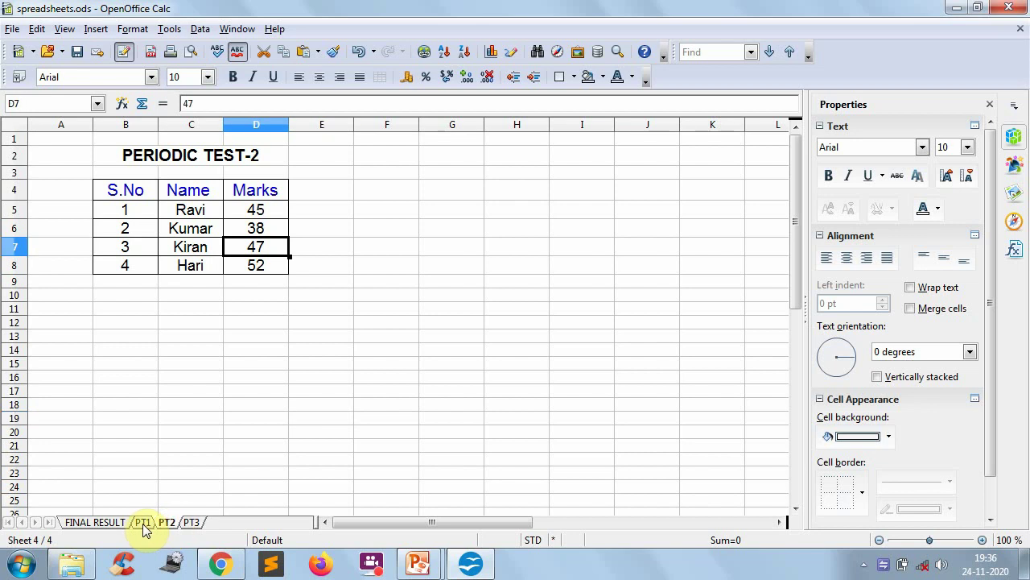
{"action": "left_click", "coordinate": [143, 523]}
{"action": "left_click", "coordinate": [166, 522]}
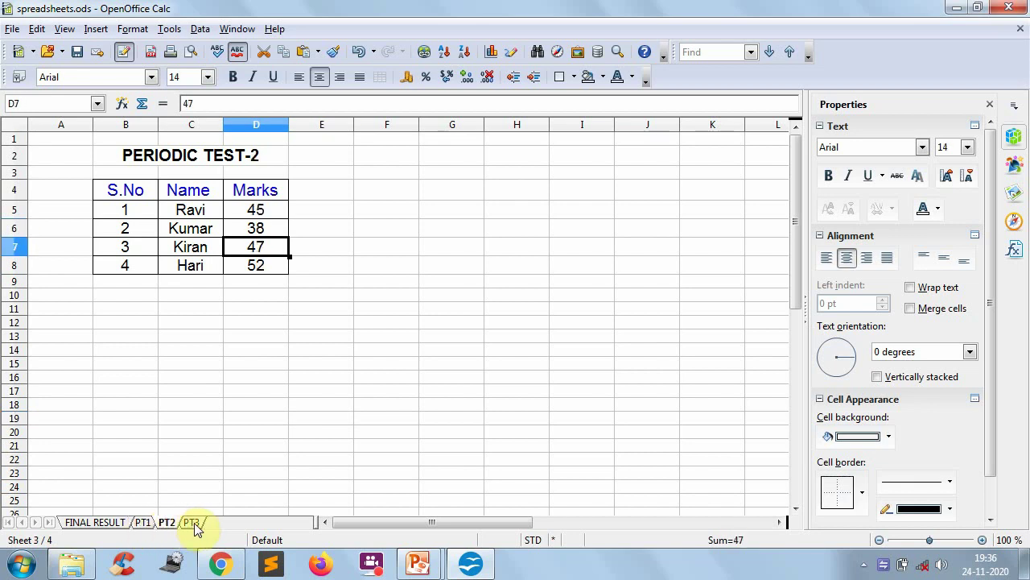
{"action": "left_click", "coordinate": [192, 523]}
{"action": "left_click", "coordinate": [113, 522]}
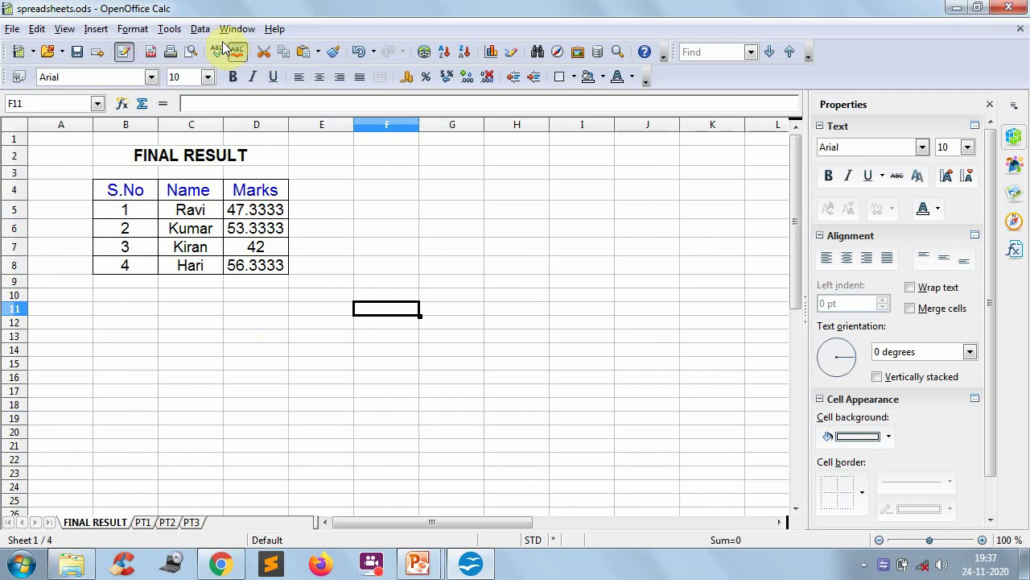
Step: Rerun the Average consolidation into the named range FINAL with Link to source data turned on
{"action": "left_click", "coordinate": [201, 29]}
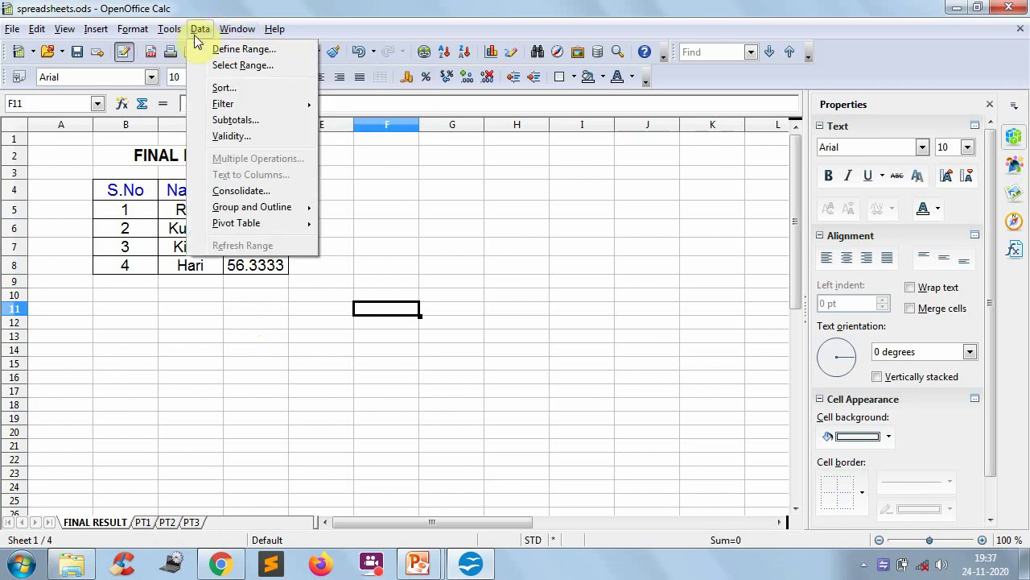
{"action": "left_click", "coordinate": [251, 191]}
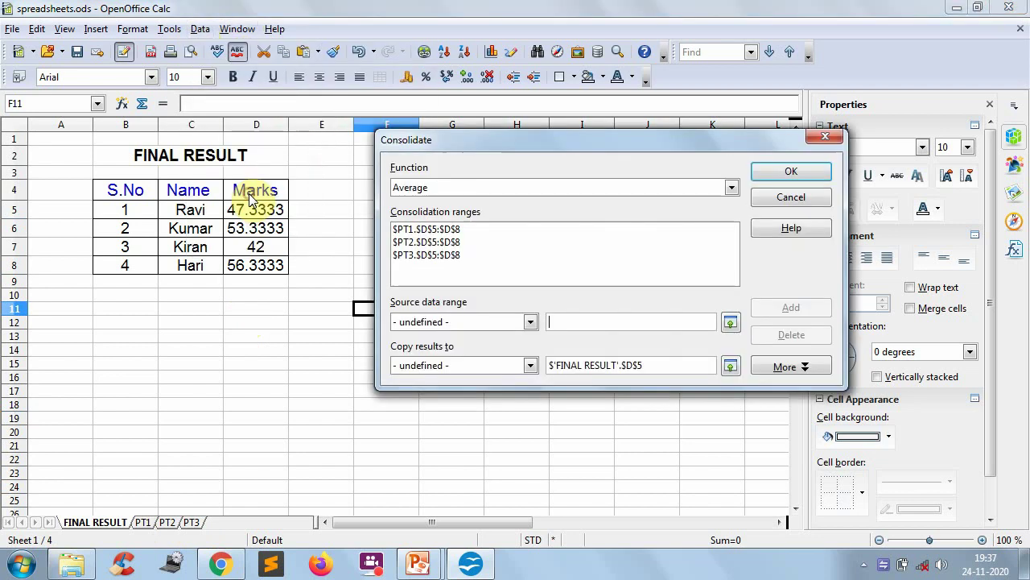
{"action": "left_click", "coordinate": [801, 366]}
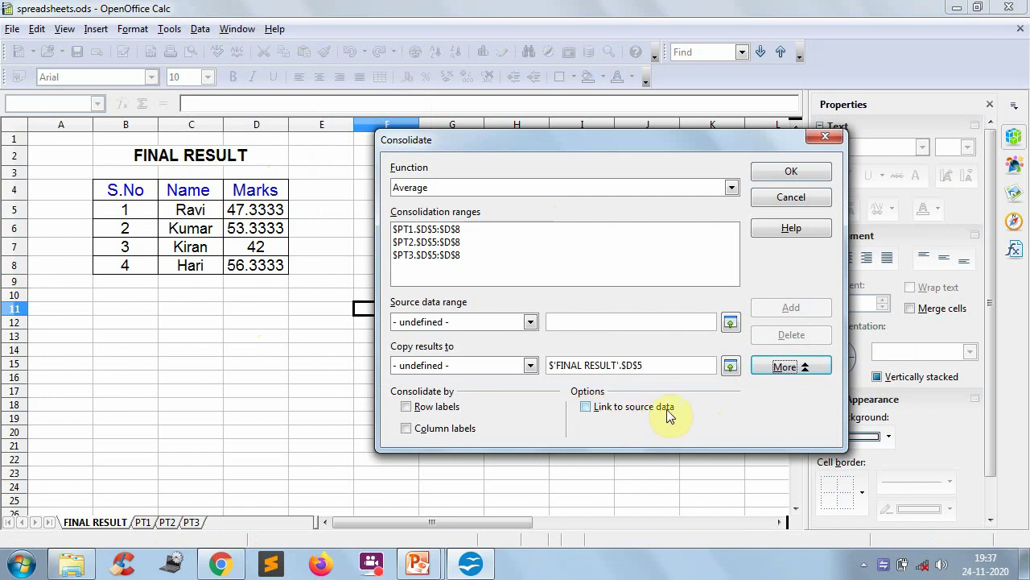
{"action": "left_click", "coordinate": [585, 407]}
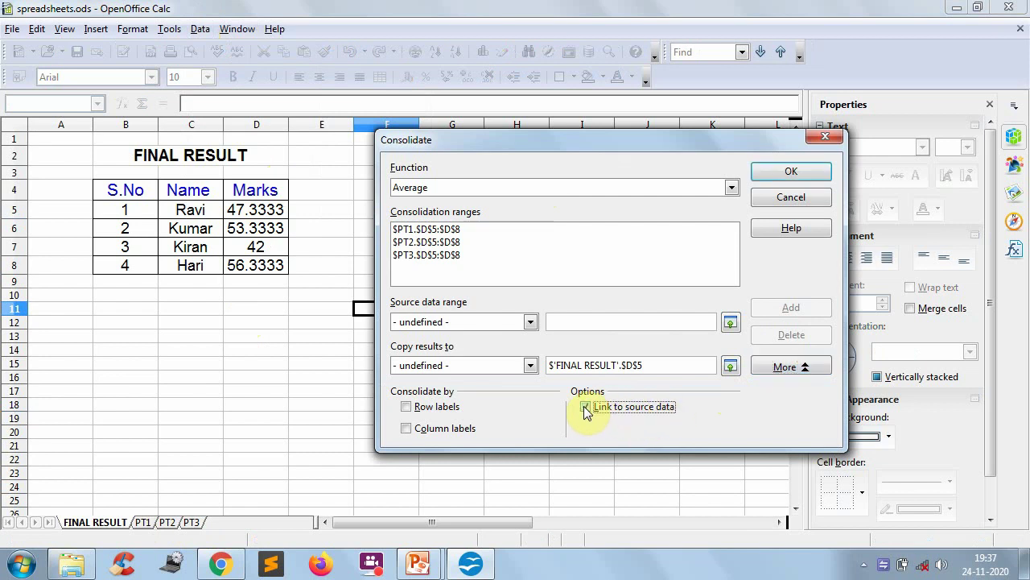
{"action": "left_click", "coordinate": [530, 366]}
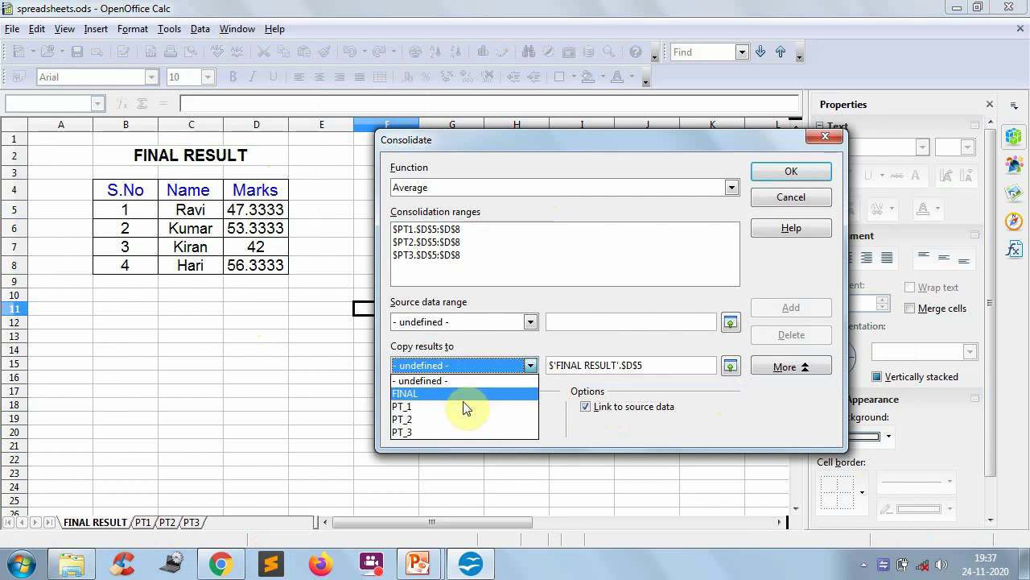
{"action": "left_click", "coordinate": [460, 397]}
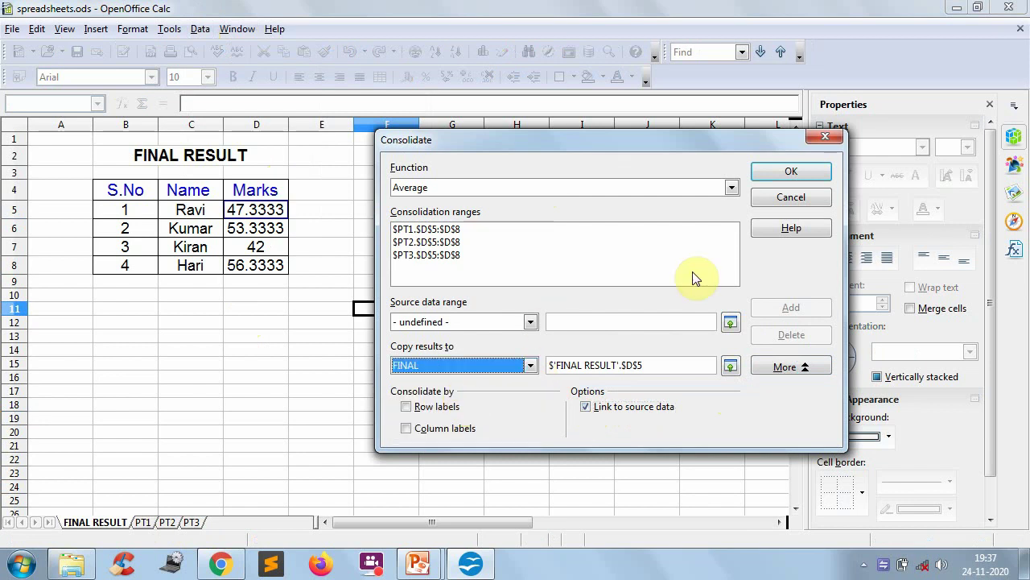
{"action": "left_click", "coordinate": [770, 174]}
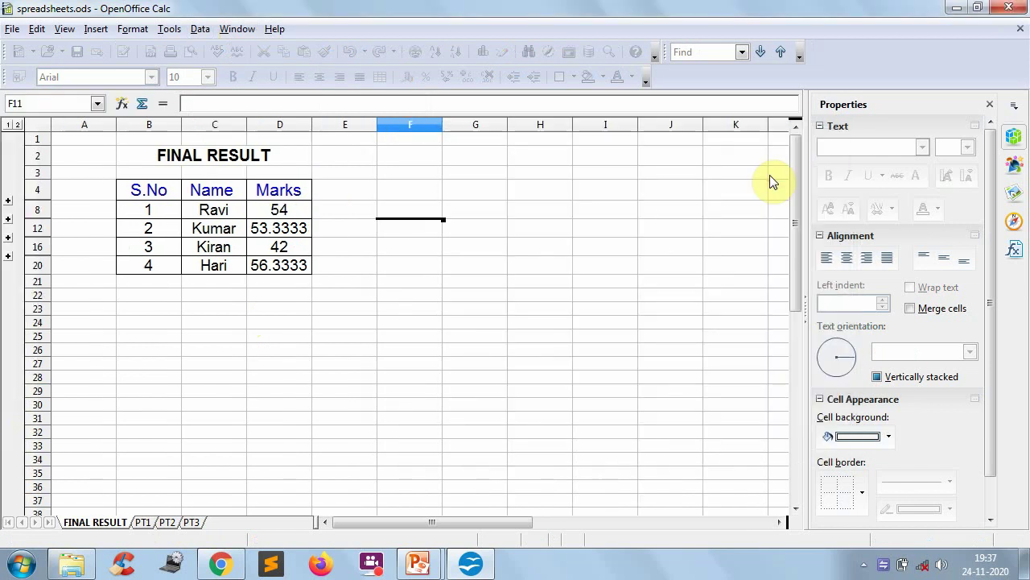
{"action": "left_click", "coordinate": [561, 330]}
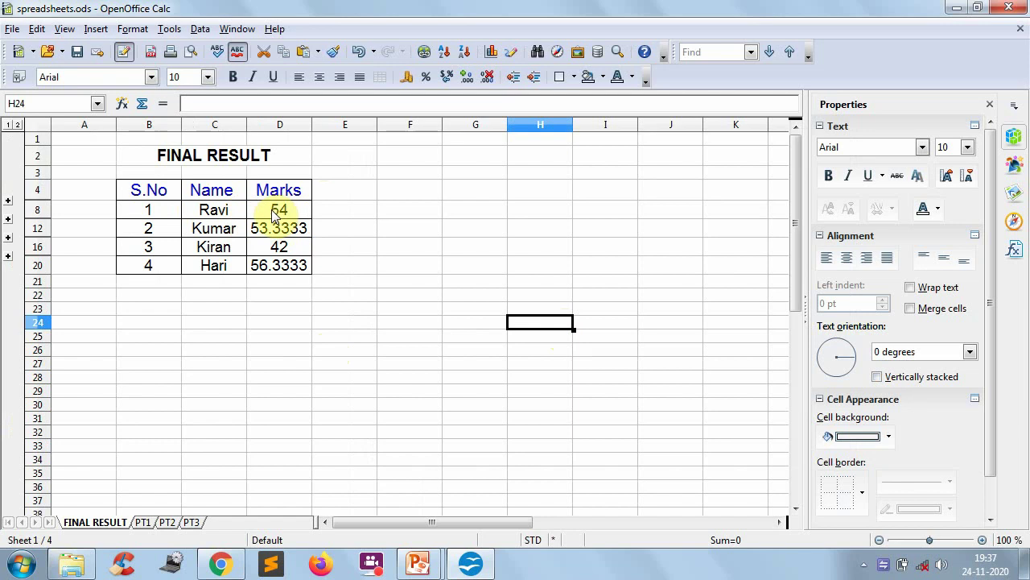
Step: Change the first student's mark in D5 of the PT2 sheet to 65 and check the linked average on FINAL RESULT
{"action": "left_click", "coordinate": [167, 522]}
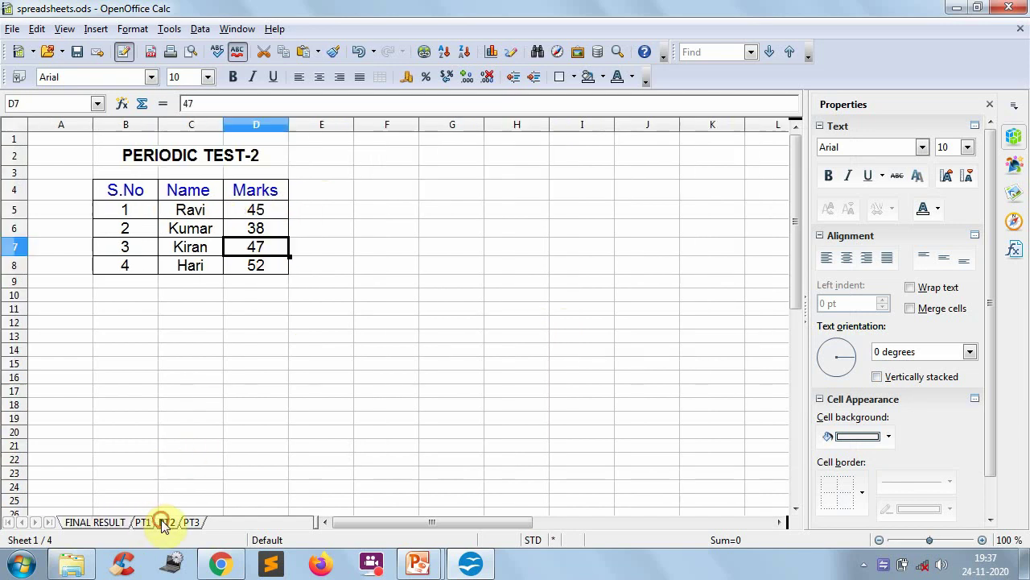
{"action": "left_click", "coordinate": [256, 211]}
{"action": "type", "text": "65"}
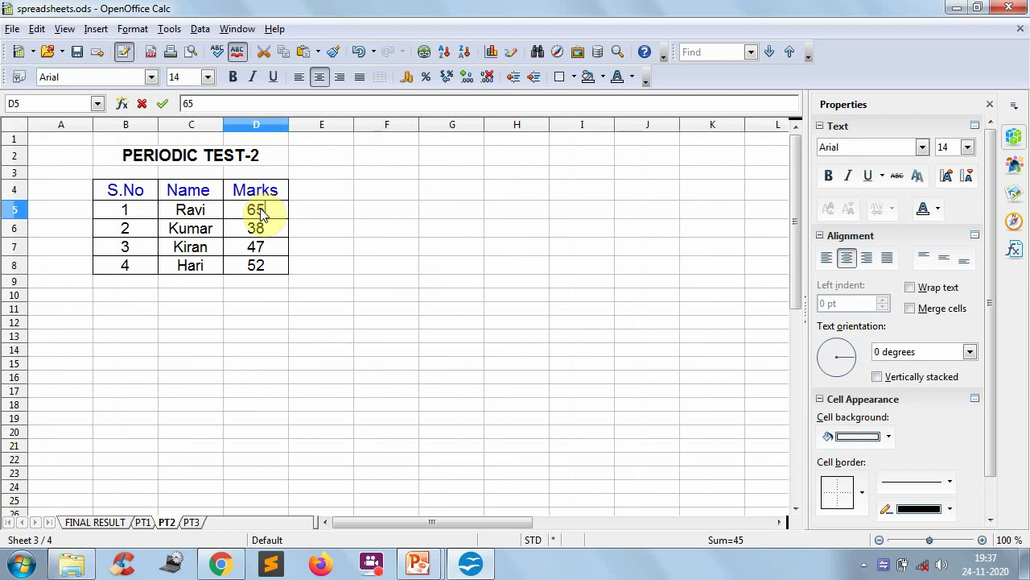
{"action": "key", "text": "Return"}
{"action": "left_click", "coordinate": [94, 522]}
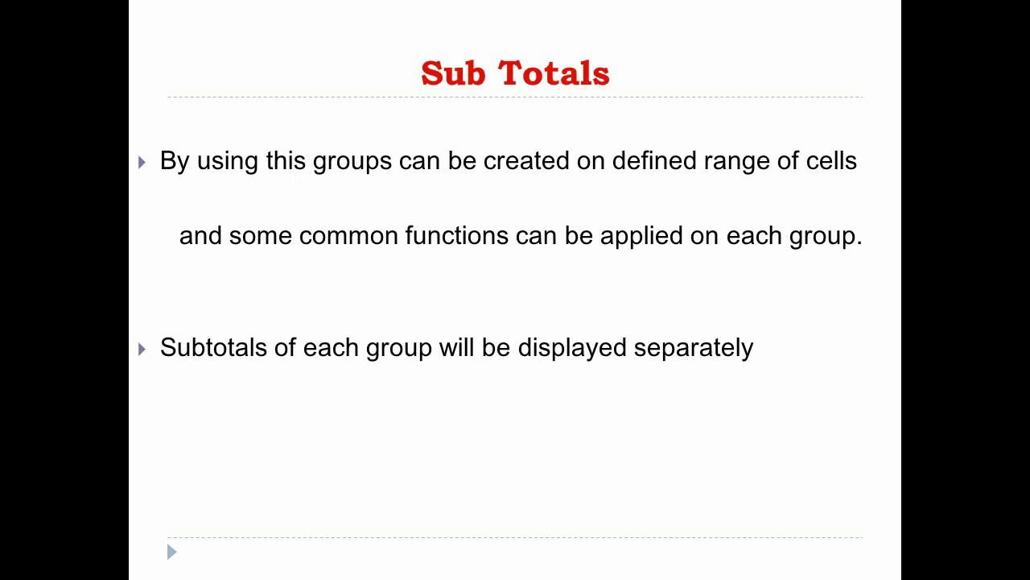
Step: Switch to the OpenOffice Calc spreadsheet and examine the repeated 2010 and 2011 entries in the income table on Sheet5
{"action": "key", "text": "alt+Tab"}
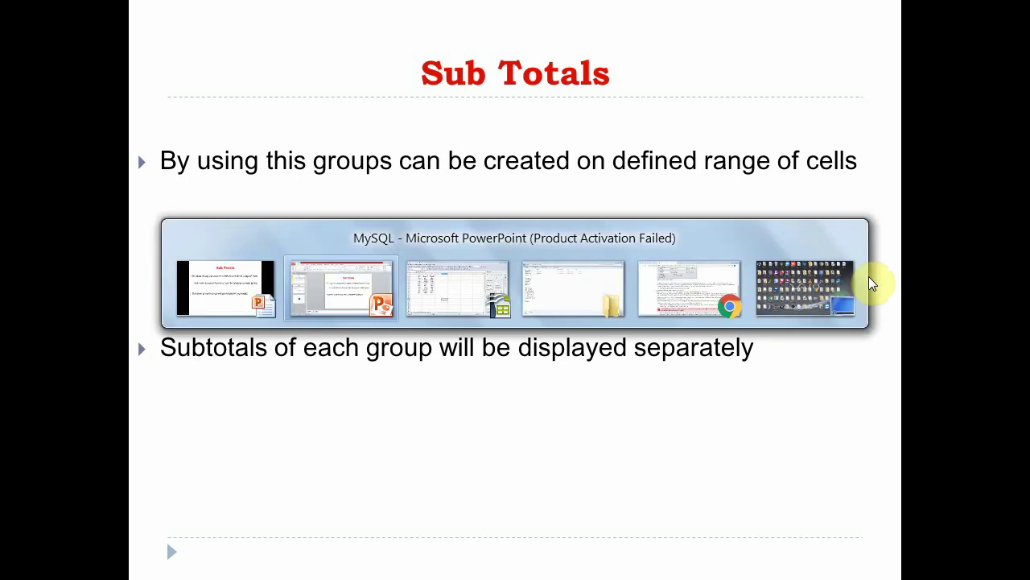
{"action": "key", "text": "alt+Tab"}
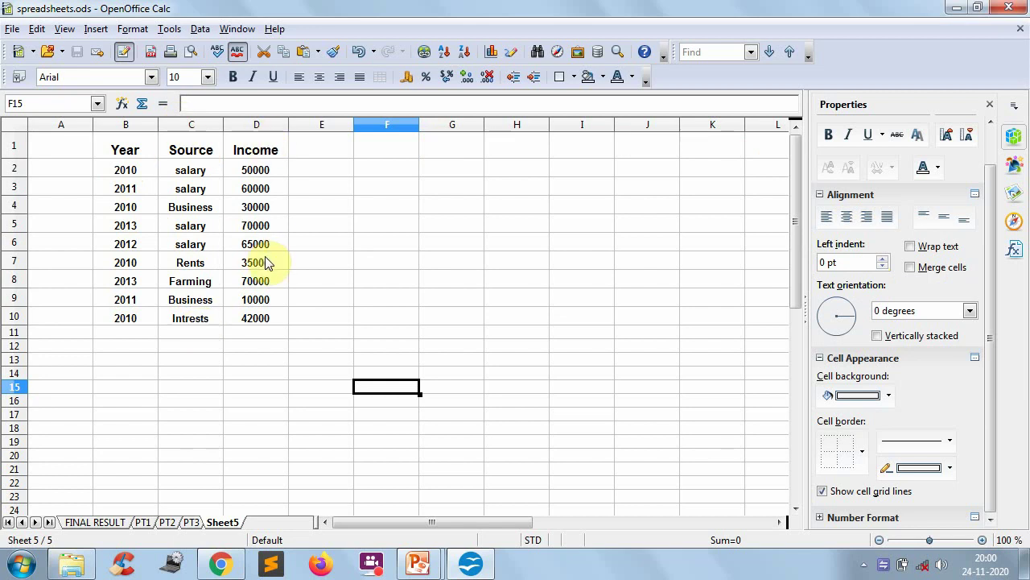
{"action": "left_click", "coordinate": [136, 173]}
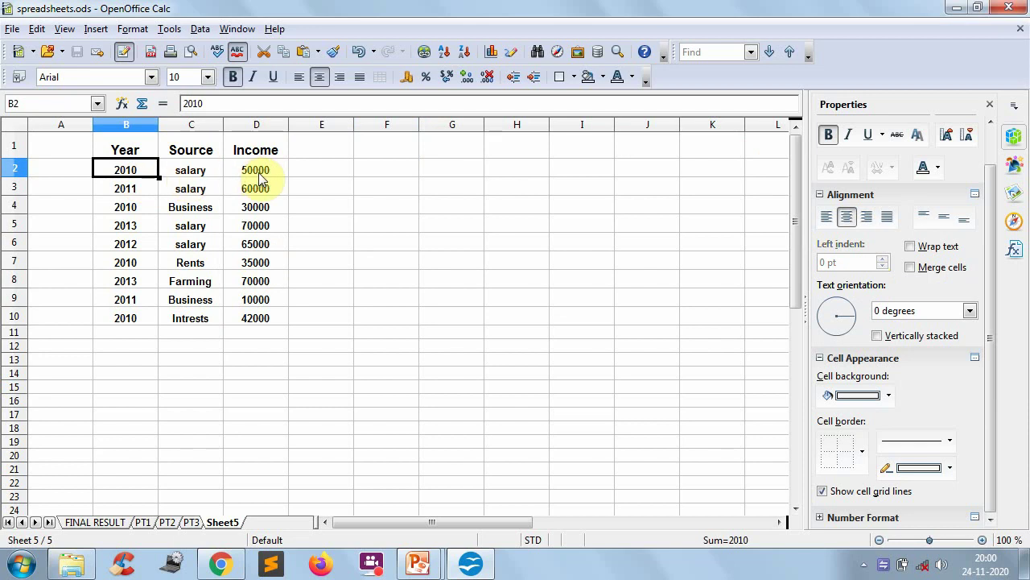
{"action": "left_click", "coordinate": [129, 210]}
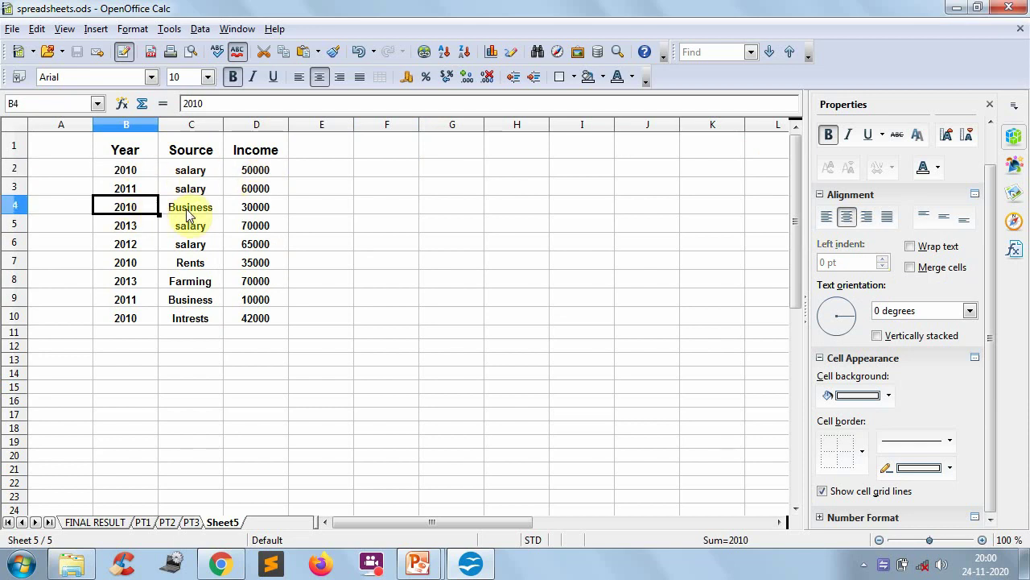
{"action": "left_click", "coordinate": [125, 266]}
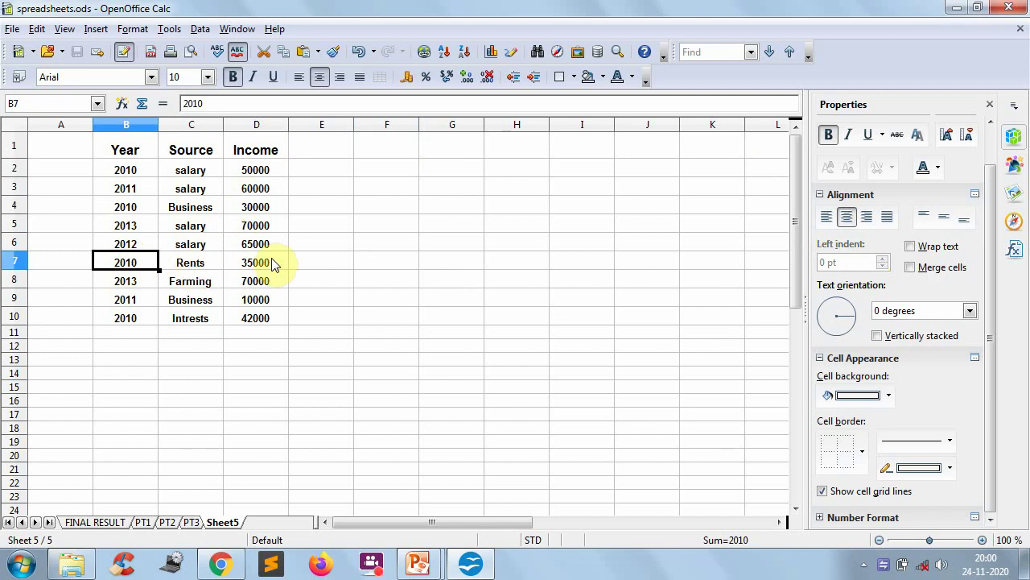
{"action": "left_click", "coordinate": [130, 321]}
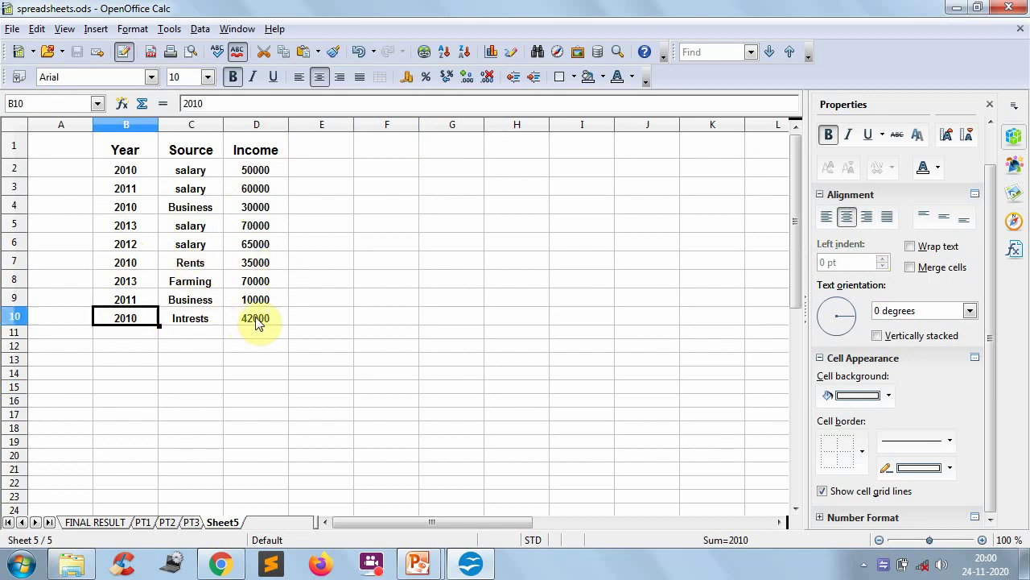
{"action": "left_click", "coordinate": [135, 190]}
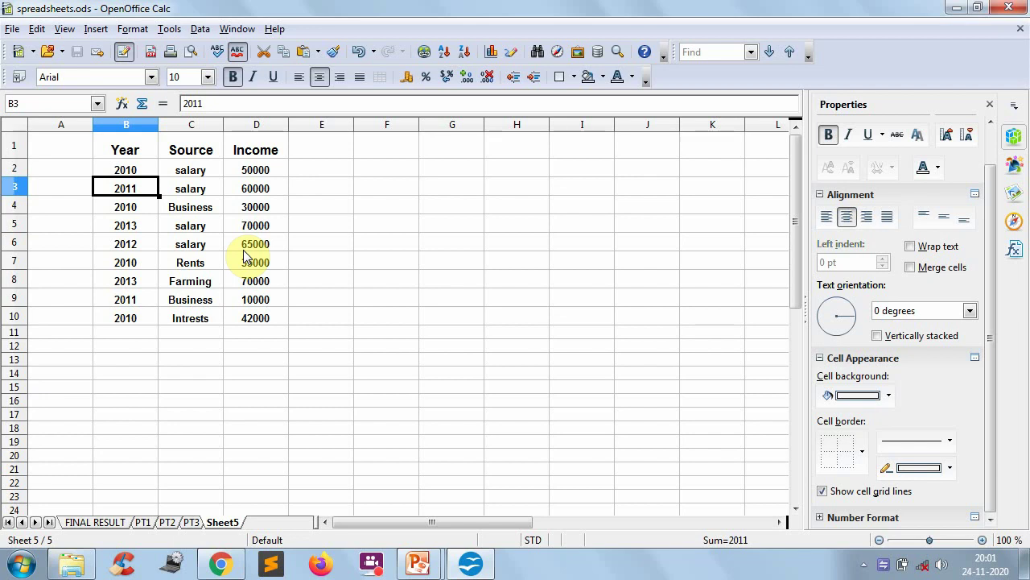
Step: Try totalling the Income column in D11 with SUM over D2:D10, and clear that cell again
{"action": "left_click", "coordinate": [249, 332]}
{"action": "type", "text": "="}
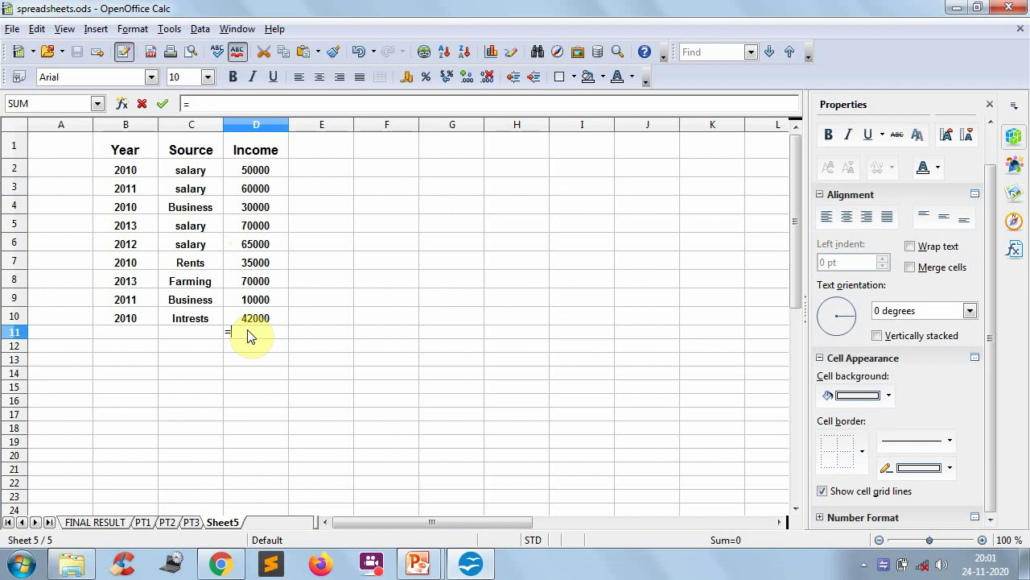
{"action": "type", "text": "sum("}
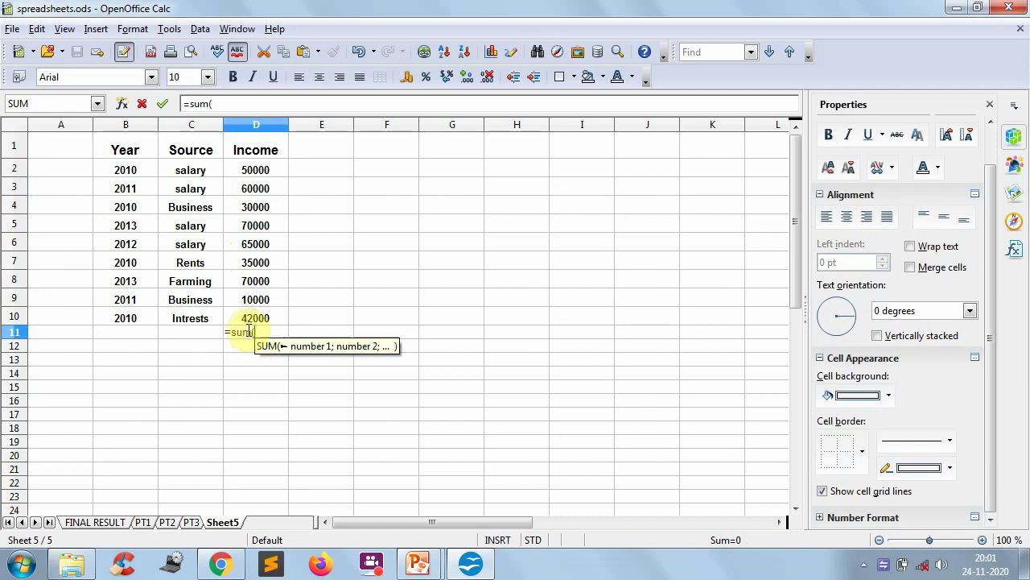
{"action": "left_click_drag", "start_coordinate": [264, 171], "coordinate": [255, 316]}
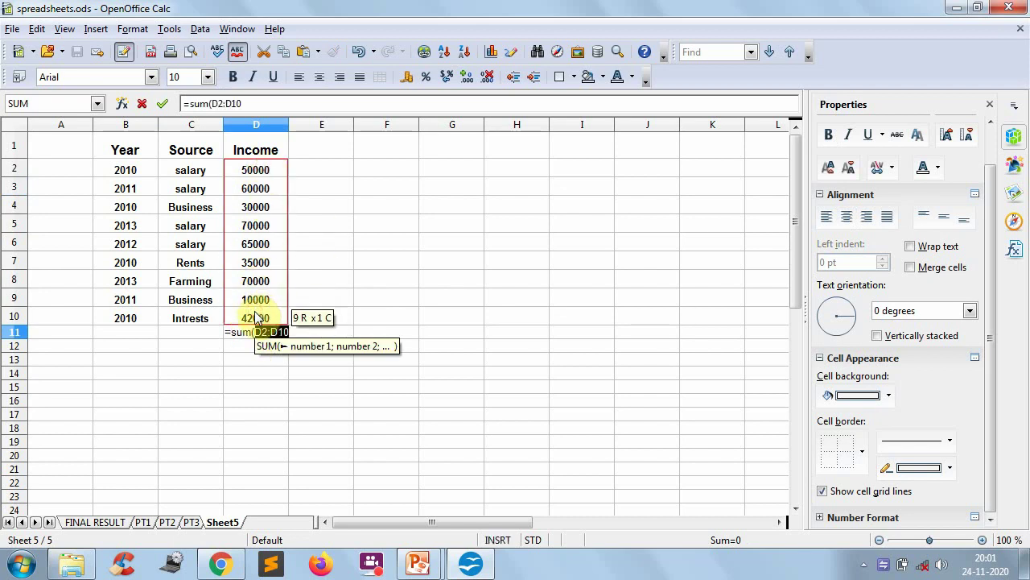
{"action": "key", "text": "Return"}
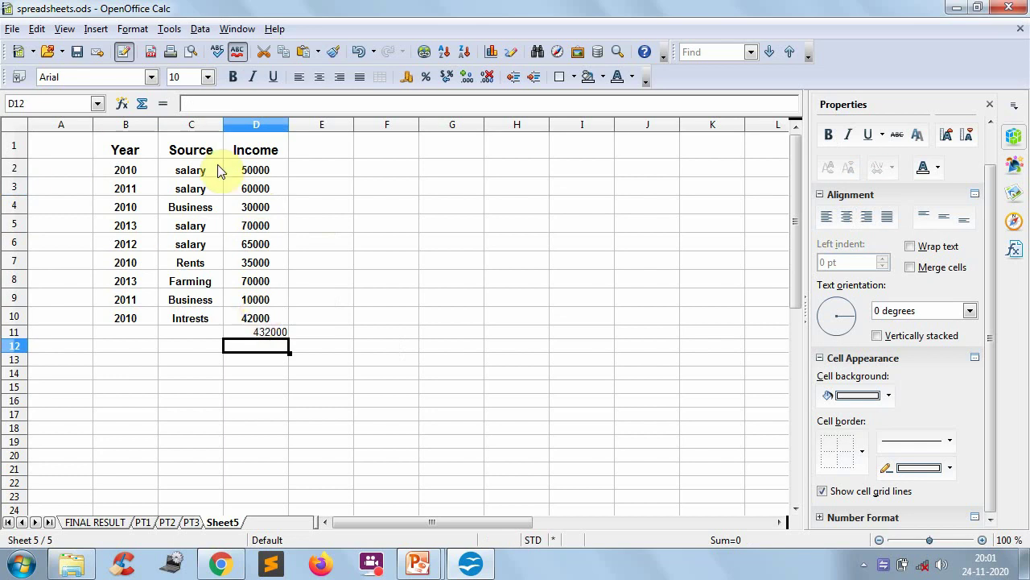
{"action": "key", "text": "Up"}
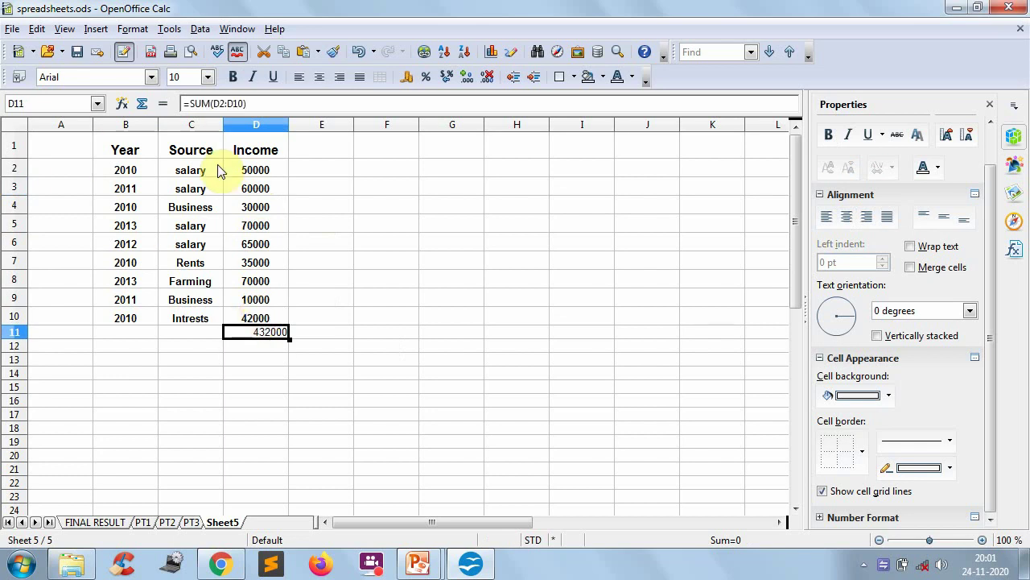
{"action": "key", "text": "Delete"}
{"action": "key", "text": "Return"}
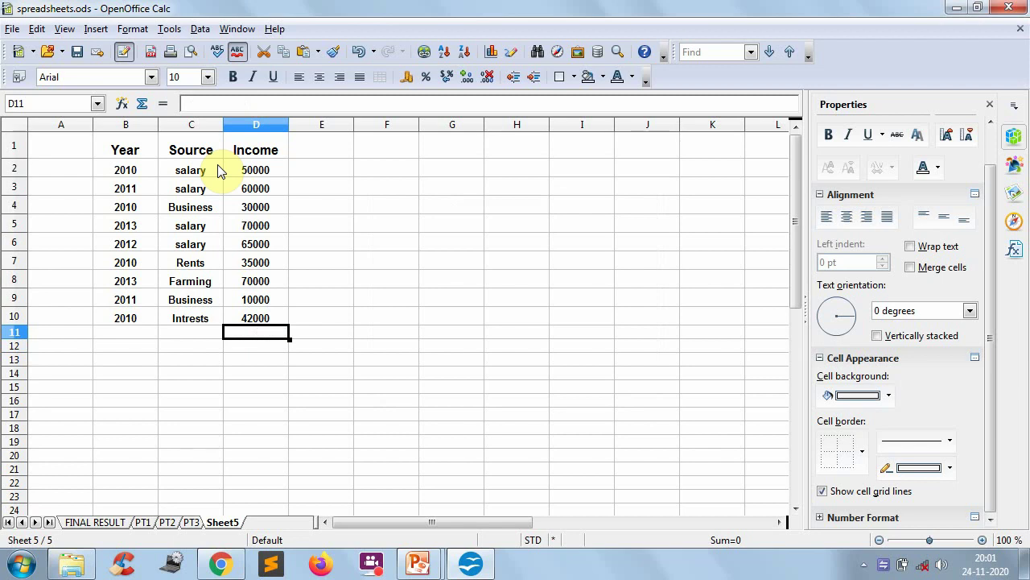
Step: Add subtotals to the income table B1:D10, grouped by Year and using the Sum function on Income
{"action": "left_click", "coordinate": [125, 151]}
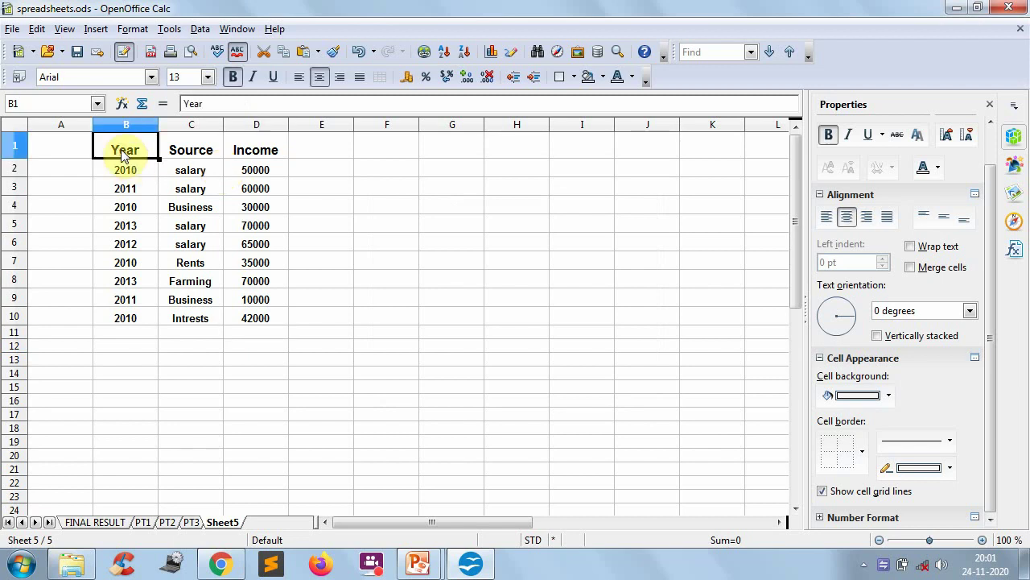
{"action": "key", "text": "shift+Right"}
{"action": "key", "text": "shift+Right"}
{"action": "key", "text": "shift+Down"}
{"action": "key", "text": "shift+Down"}
{"action": "key", "text": "shift+Down"}
{"action": "key", "text": "shift+Down"}
{"action": "key", "text": "shift+Down"}
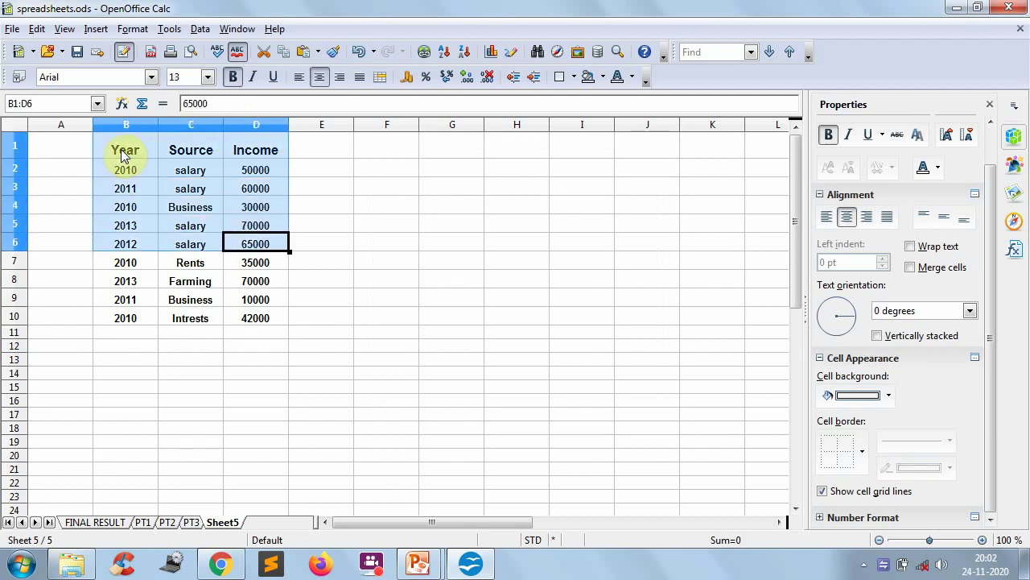
{"action": "key", "text": "shift+Down"}
{"action": "key", "text": "shift+Down"}
{"action": "key", "text": "shift+Down"}
{"action": "key", "text": "shift+Down"}
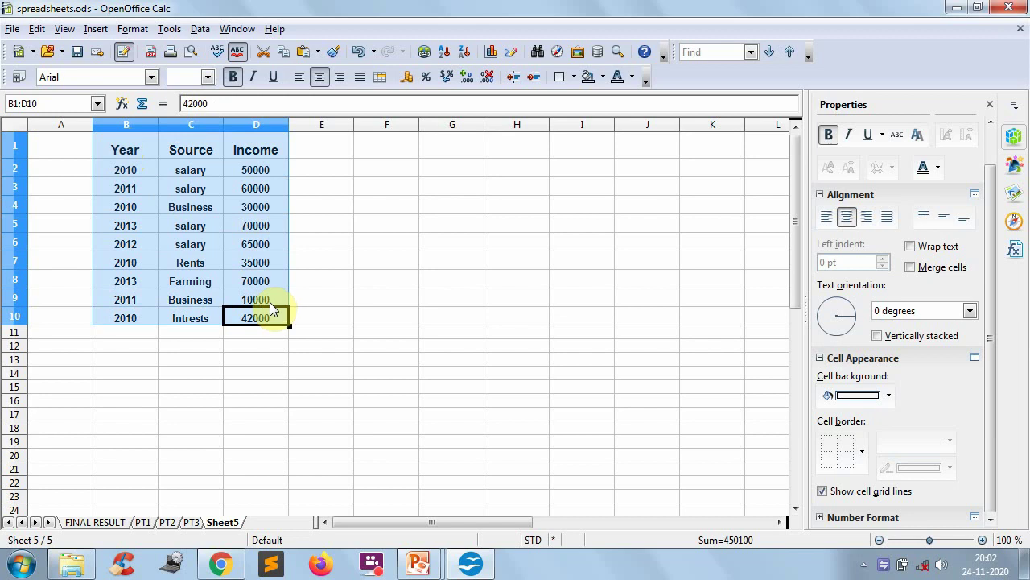
{"action": "left_click", "coordinate": [200, 29]}
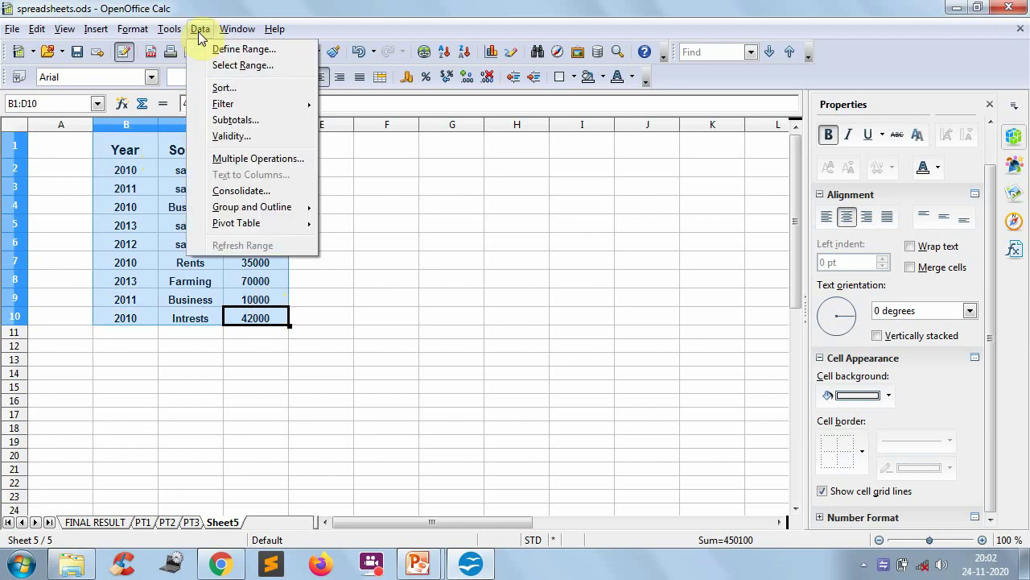
{"action": "left_click", "coordinate": [237, 121]}
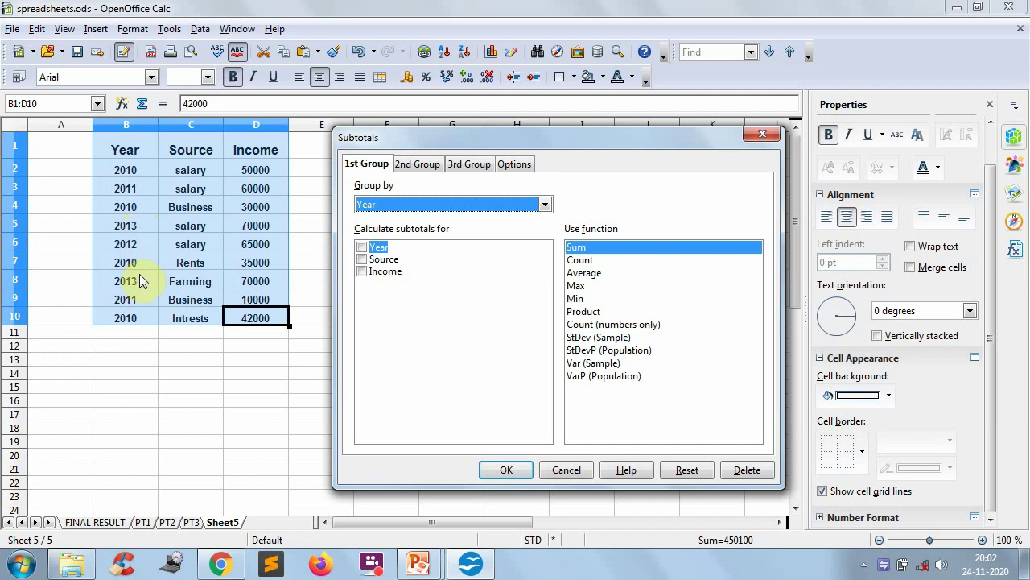
{"action": "left_click", "coordinate": [378, 204]}
{"action": "left_click", "coordinate": [378, 234]}
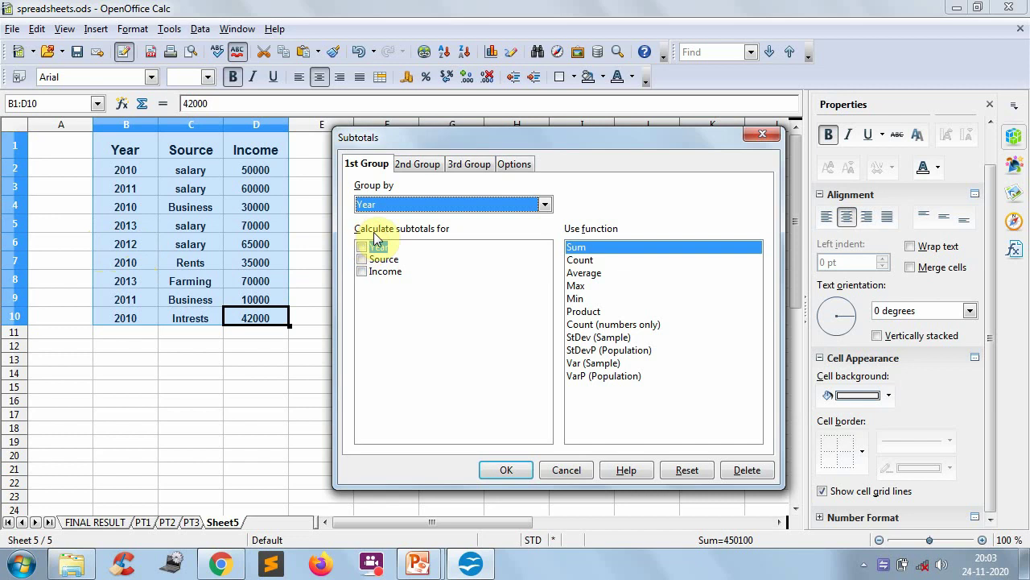
{"action": "left_click", "coordinate": [360, 272]}
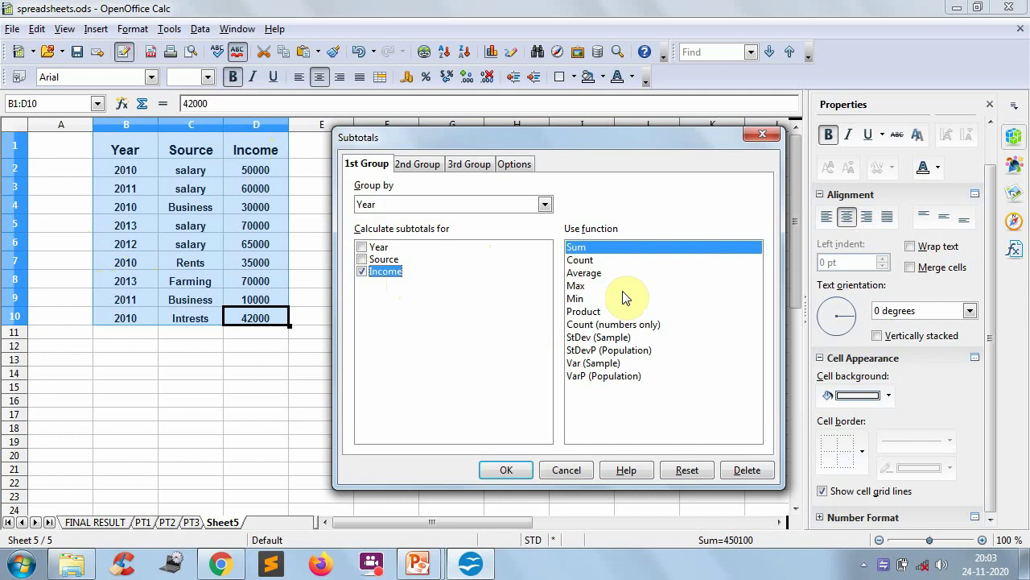
{"action": "left_click", "coordinate": [583, 260]}
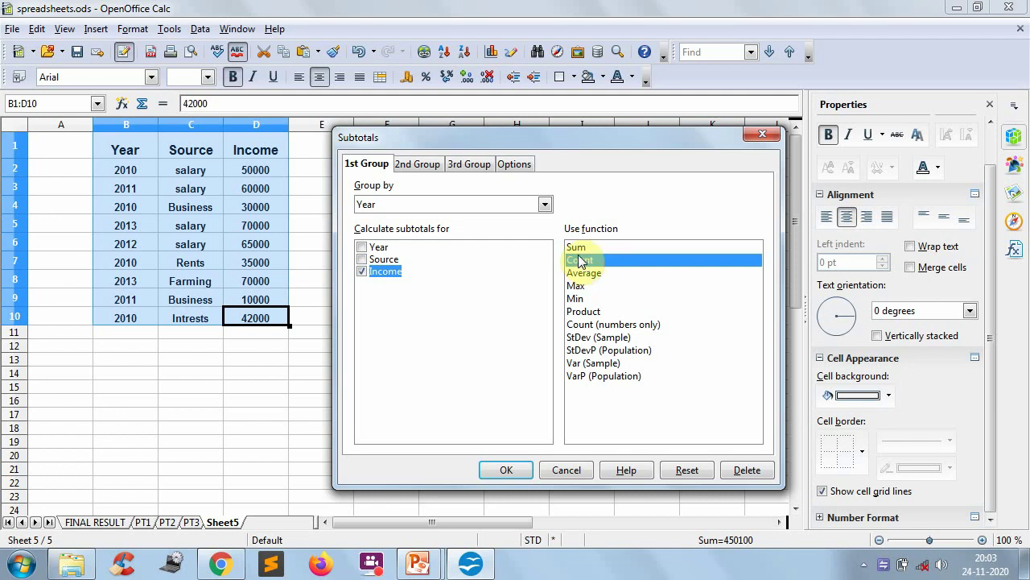
{"action": "left_click", "coordinate": [578, 248]}
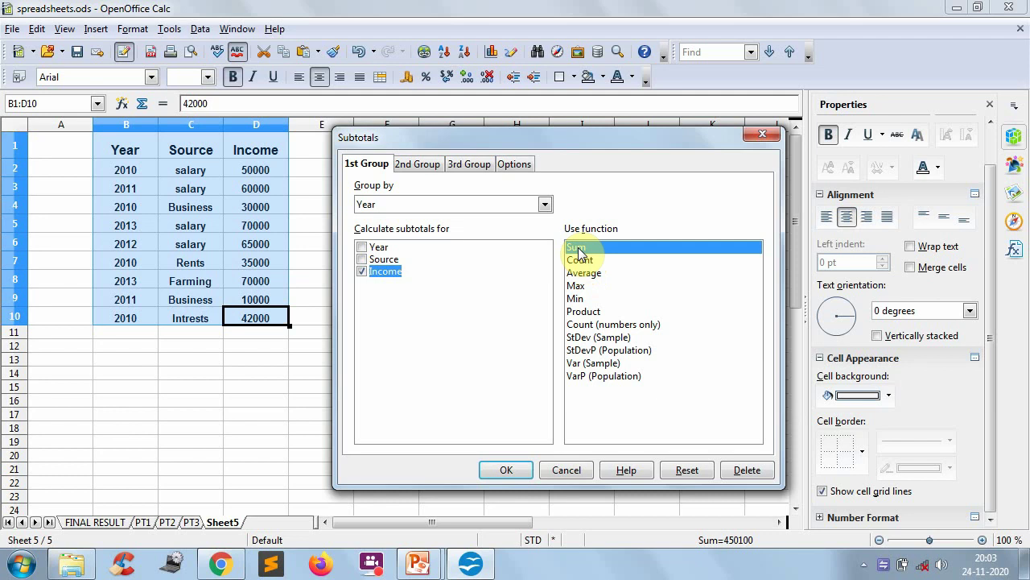
{"action": "left_click", "coordinate": [509, 470]}
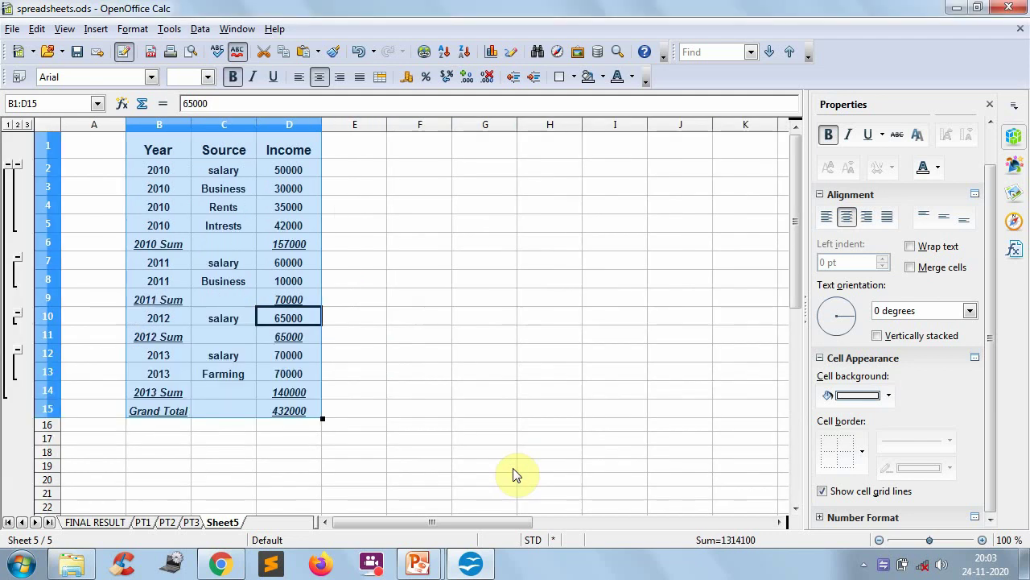
Step: Inspect the grouped 2010 years and incomes and the 2011 subtotal formula in D9
{"action": "left_click", "coordinate": [519, 352]}
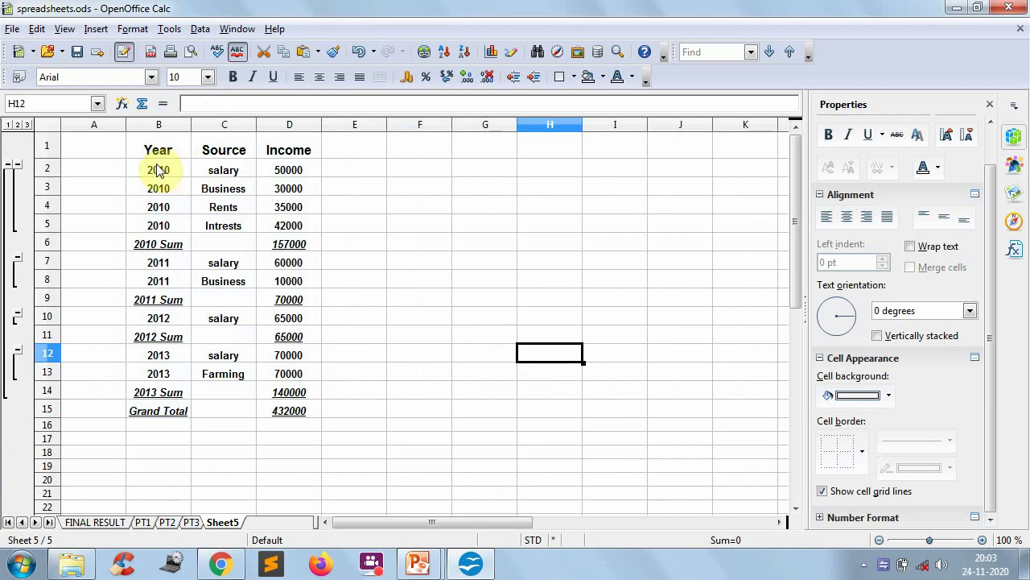
{"action": "left_click_drag", "start_coordinate": [157, 169], "coordinate": [159, 224]}
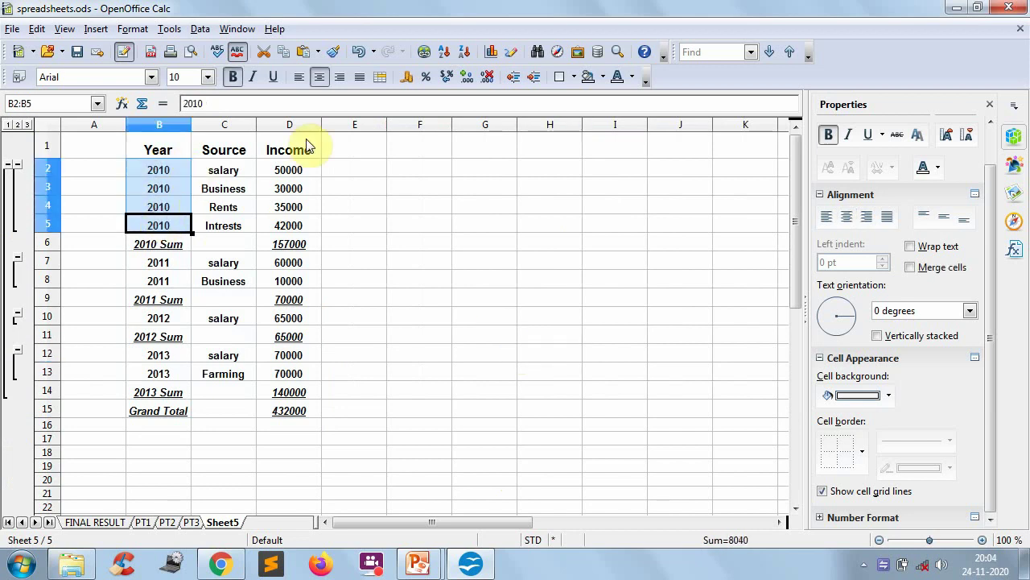
{"action": "left_click_drag", "start_coordinate": [290, 170], "coordinate": [291, 225]}
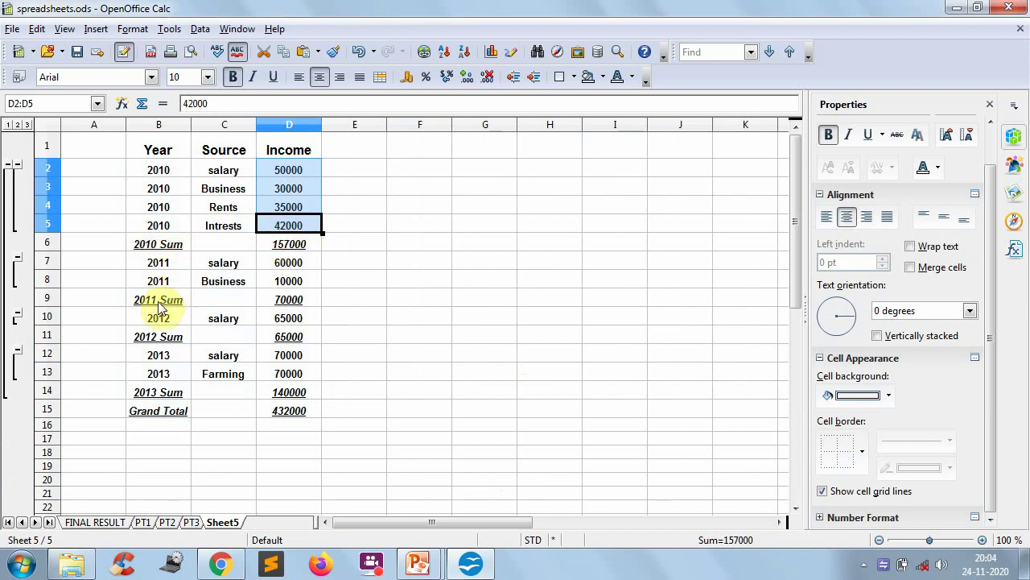
{"action": "left_click", "coordinate": [283, 298]}
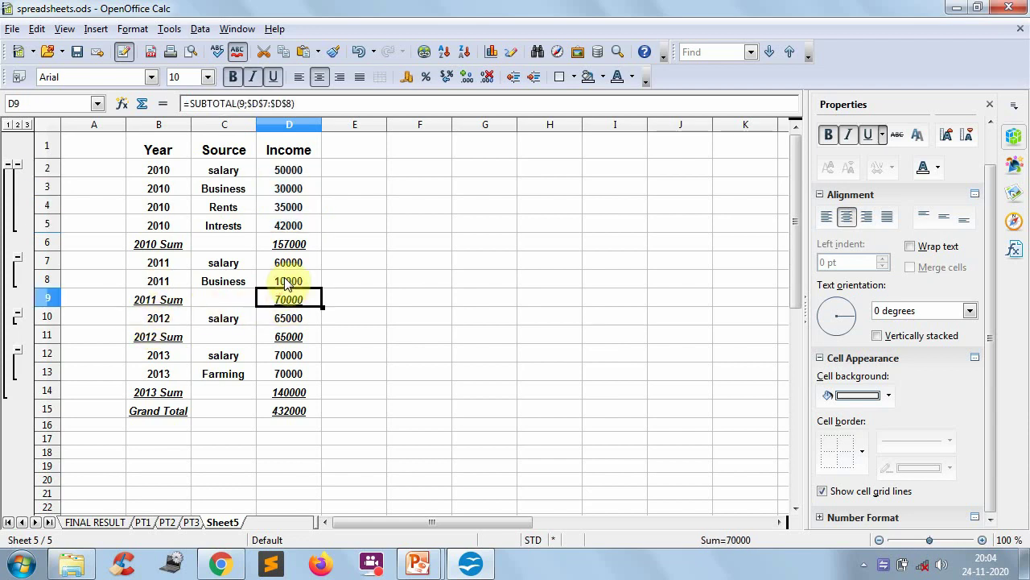
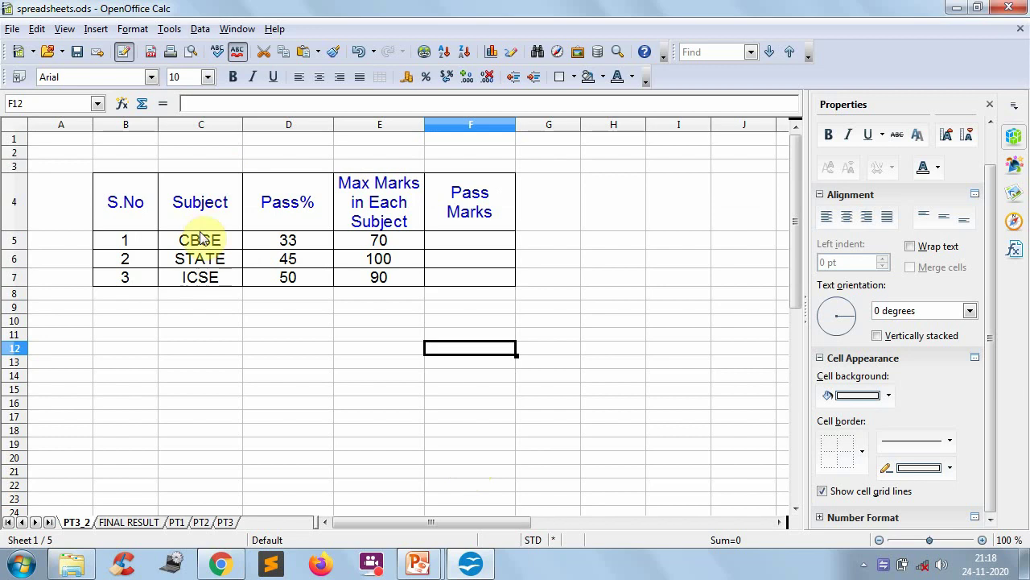
Step: Change the column heading in C4 of the PT3_2 sheet to "Boards"
{"action": "left_click", "coordinate": [198, 218]}
{"action": "type", "text": "Boards"}
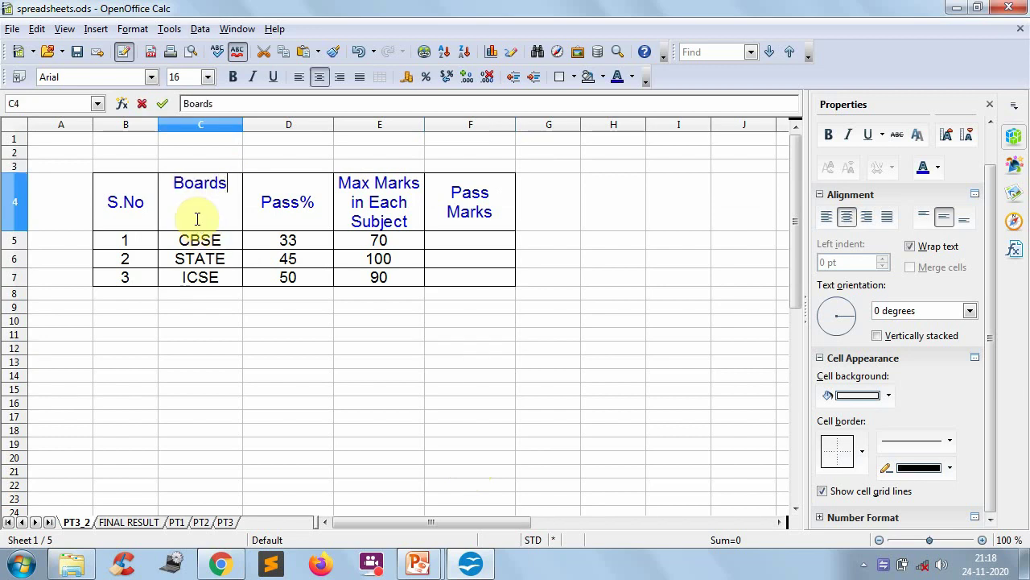
{"action": "key", "text": "Return"}
Step: Review the Boards and Pass% columns, checking the pass percentage for CBSE, STATE and ICSE
{"action": "left_click", "coordinate": [196, 218]}
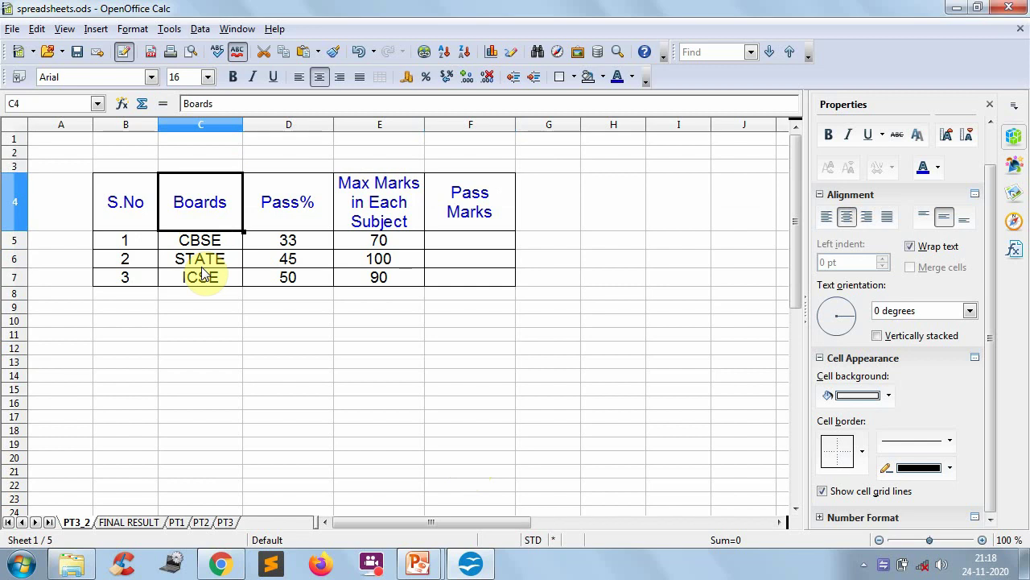
{"action": "left_click", "coordinate": [295, 216]}
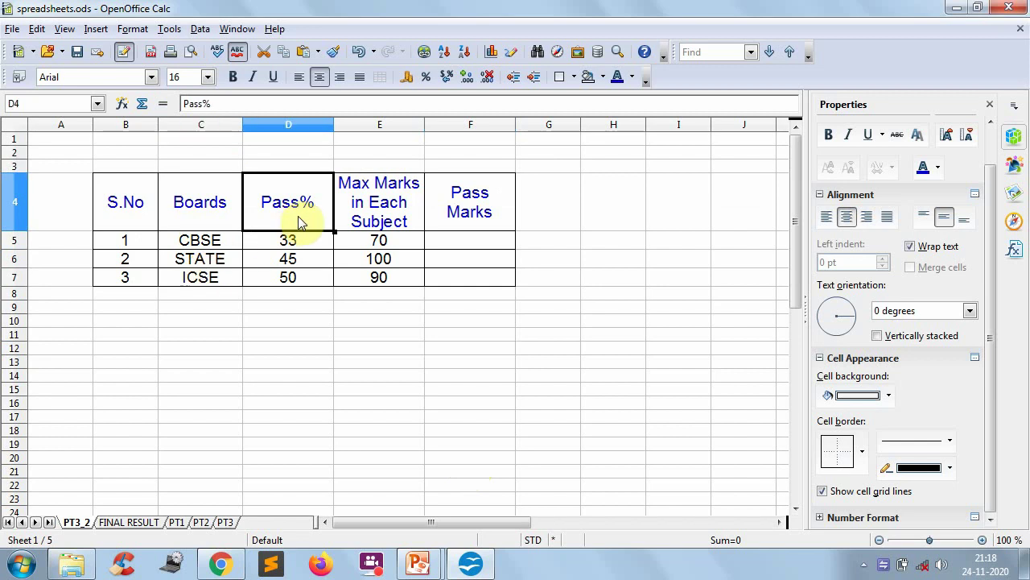
{"action": "left_click", "coordinate": [205, 240]}
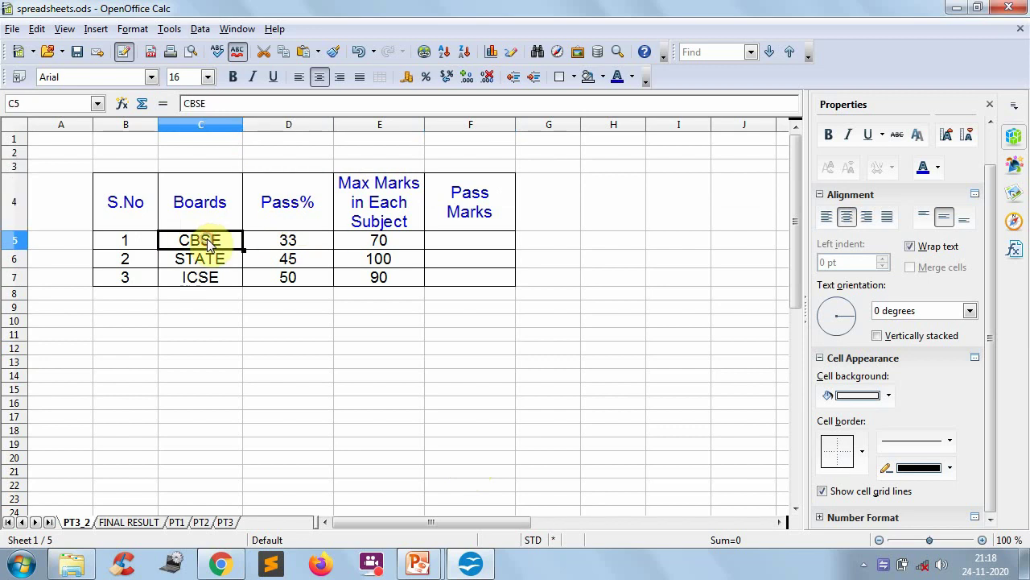
{"action": "left_click", "coordinate": [272, 247]}
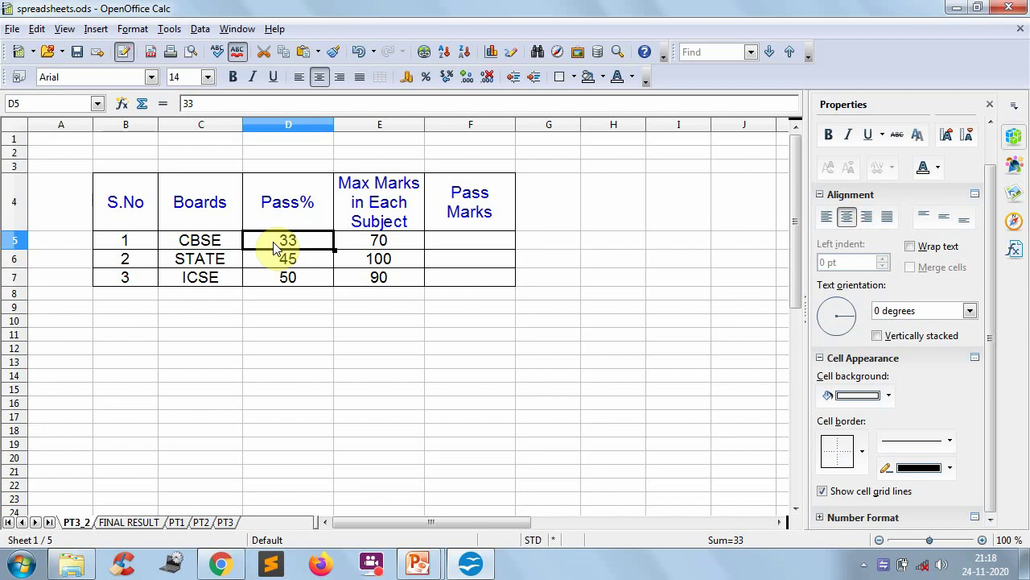
{"action": "left_click", "coordinate": [208, 259]}
{"action": "left_click", "coordinate": [295, 266]}
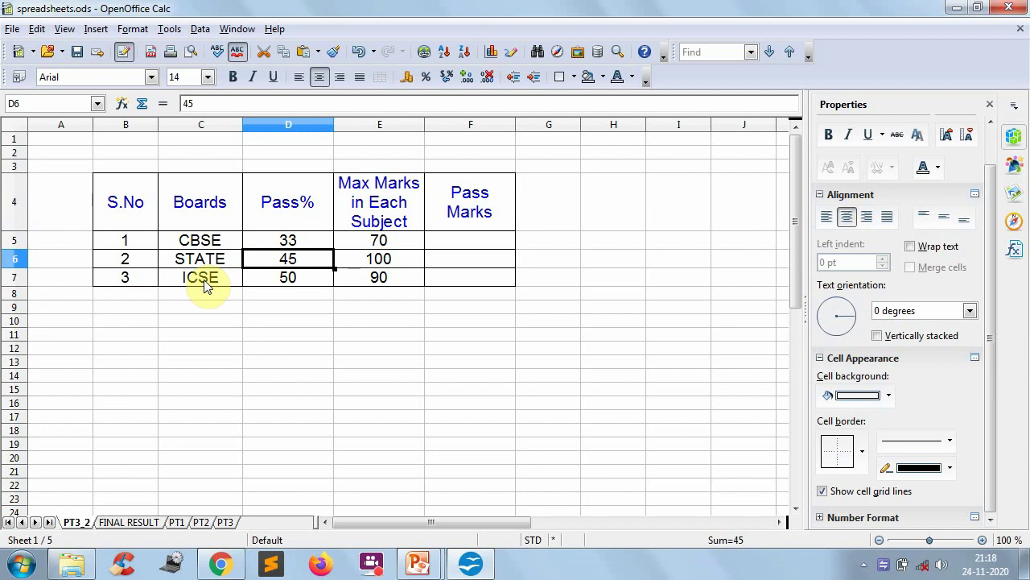
{"action": "left_click", "coordinate": [288, 279]}
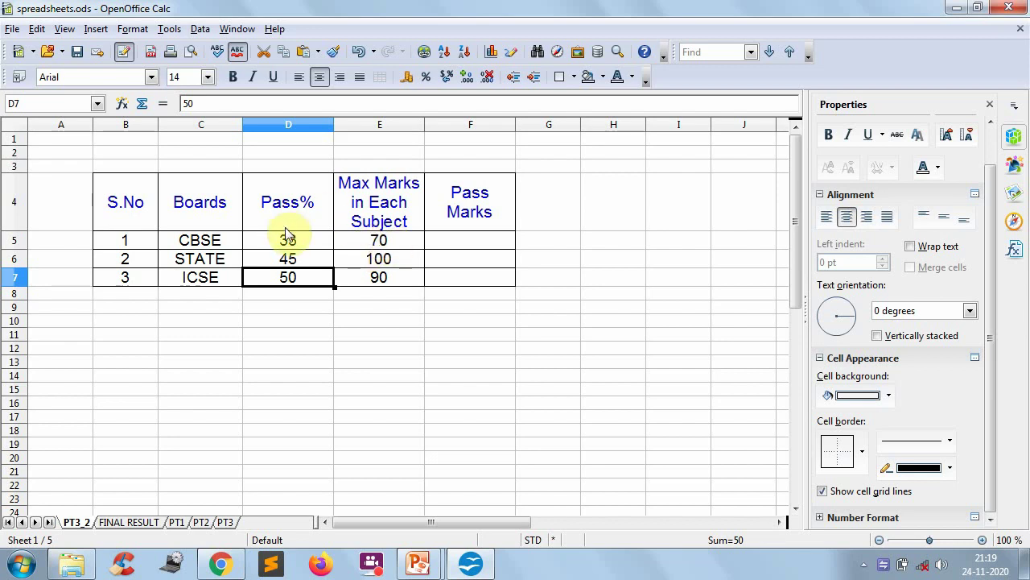
Step: Check the maximum marks for STATE and ICSE and the pass percentage for ICSE
{"action": "left_click", "coordinate": [382, 264]}
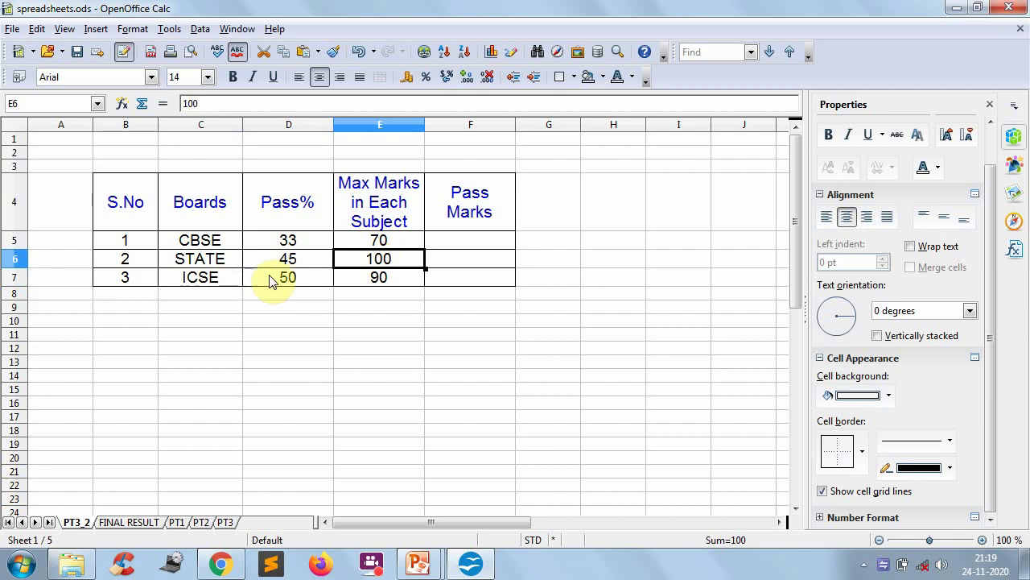
{"action": "left_click", "coordinate": [395, 290]}
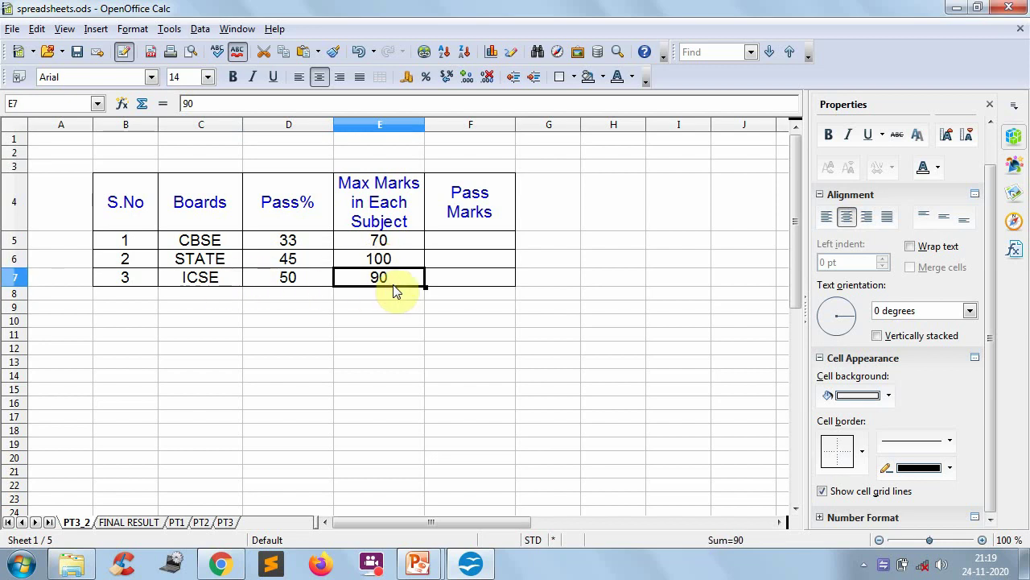
{"action": "left_click", "coordinate": [289, 289]}
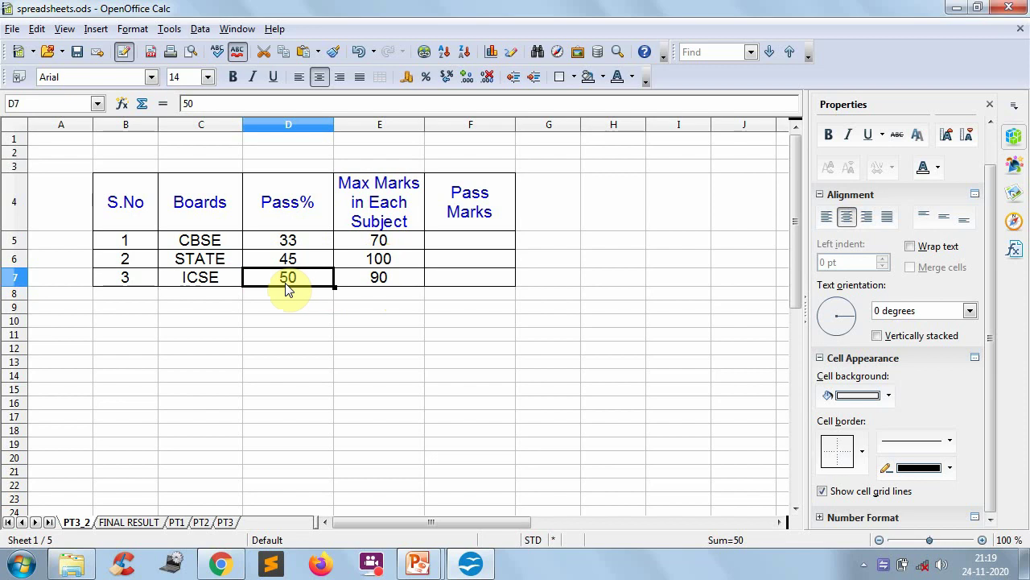
Step: Calculate the CBSE pass marks in F5 with the formula =E5*D5/100
{"action": "left_click", "coordinate": [462, 227]}
{"action": "left_click", "coordinate": [464, 243]}
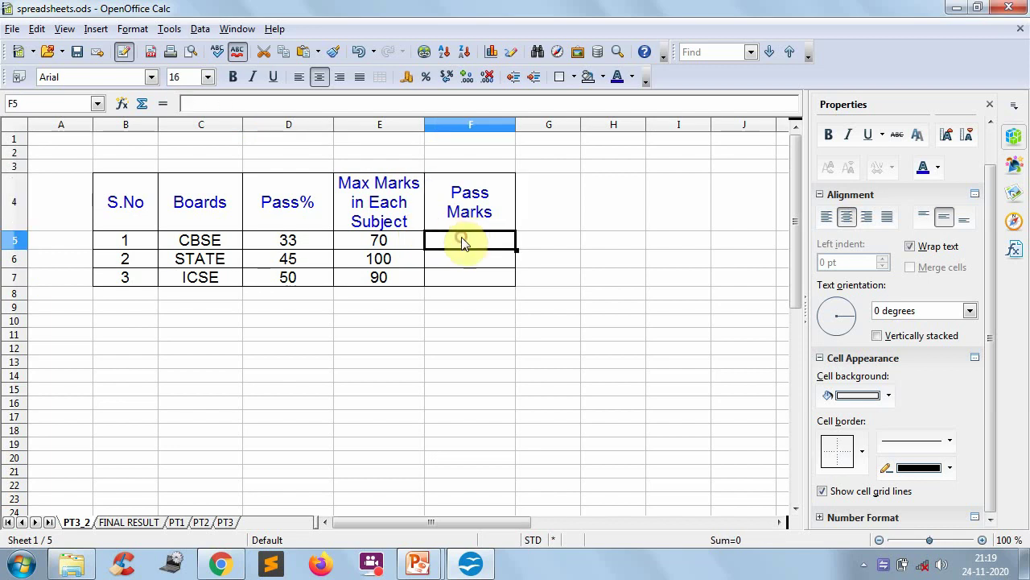
{"action": "type", "text": "="}
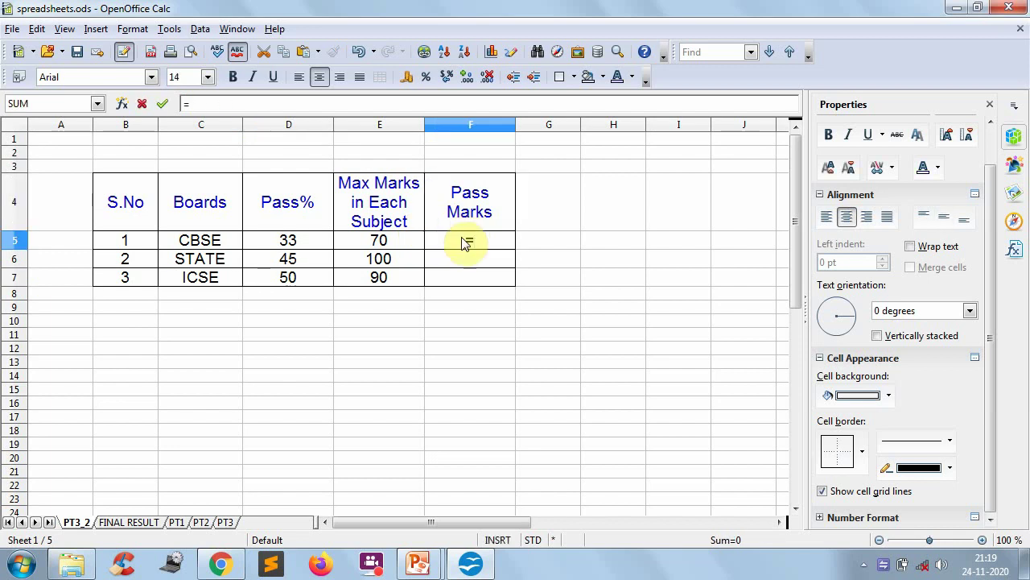
{"action": "left_click", "coordinate": [386, 242]}
{"action": "type", "text": "*"}
{"action": "left_click", "coordinate": [300, 247]}
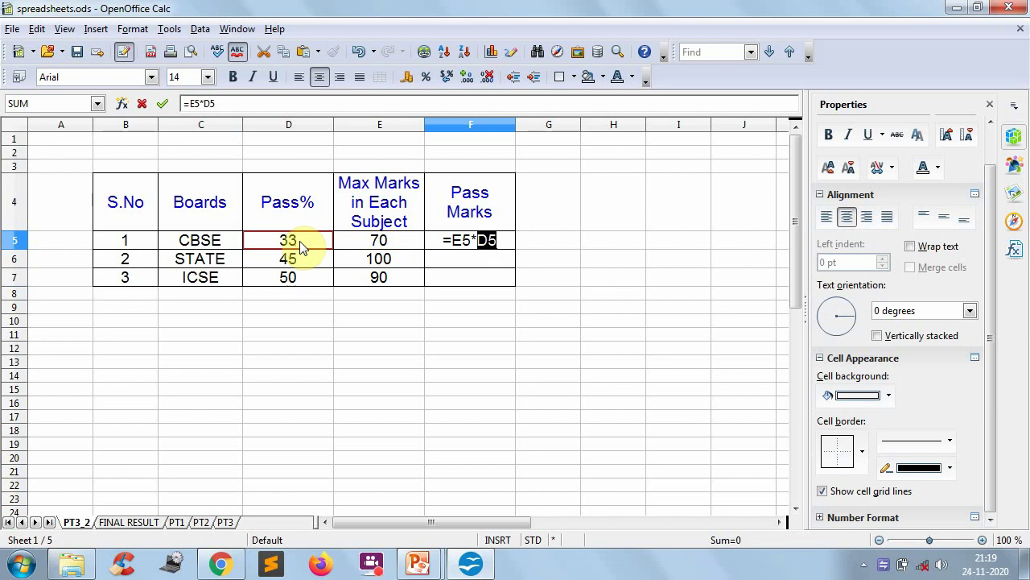
{"action": "type", "text": "?"}
{"action": "key", "text": "BackSpace"}
{"action": "type", "text": "/100"}
{"action": "key", "text": "Return"}
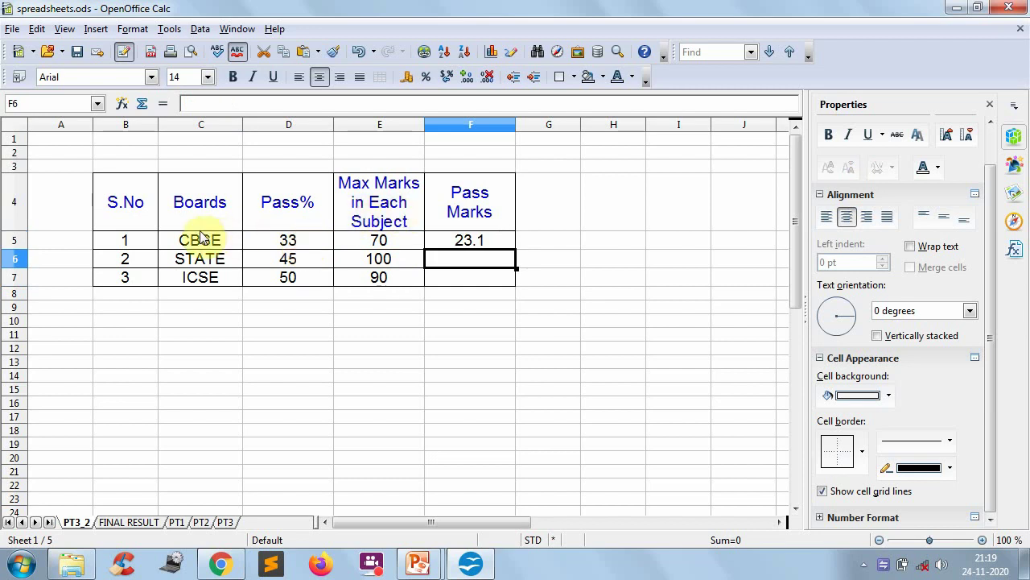
Step: Fill the Pass Marks formula from F5 down to F7 for the STATE and ICSE boards
{"action": "left_click", "coordinate": [469, 242]}
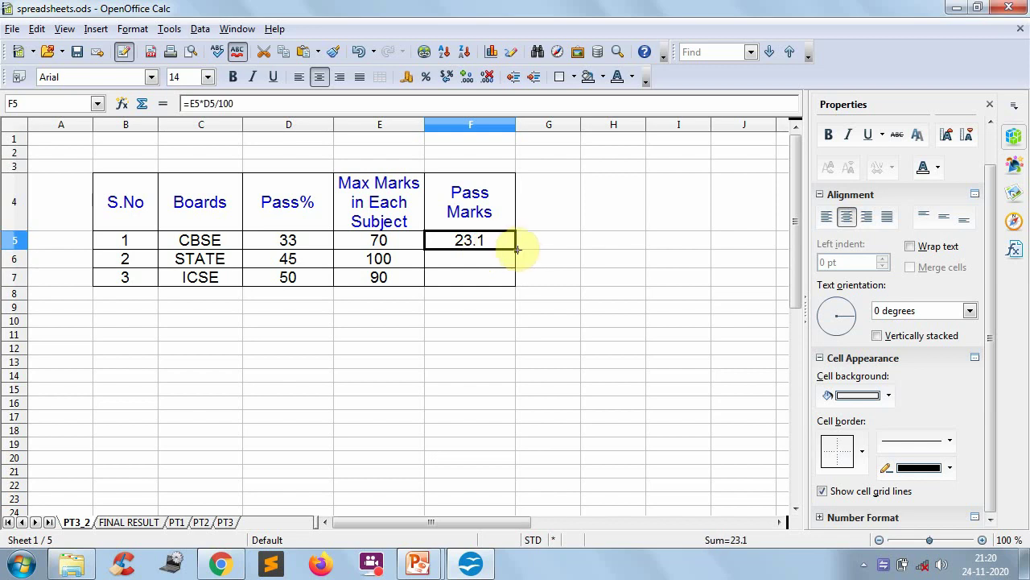
{"action": "left_click_drag", "start_coordinate": [516, 249], "coordinate": [515, 286]}
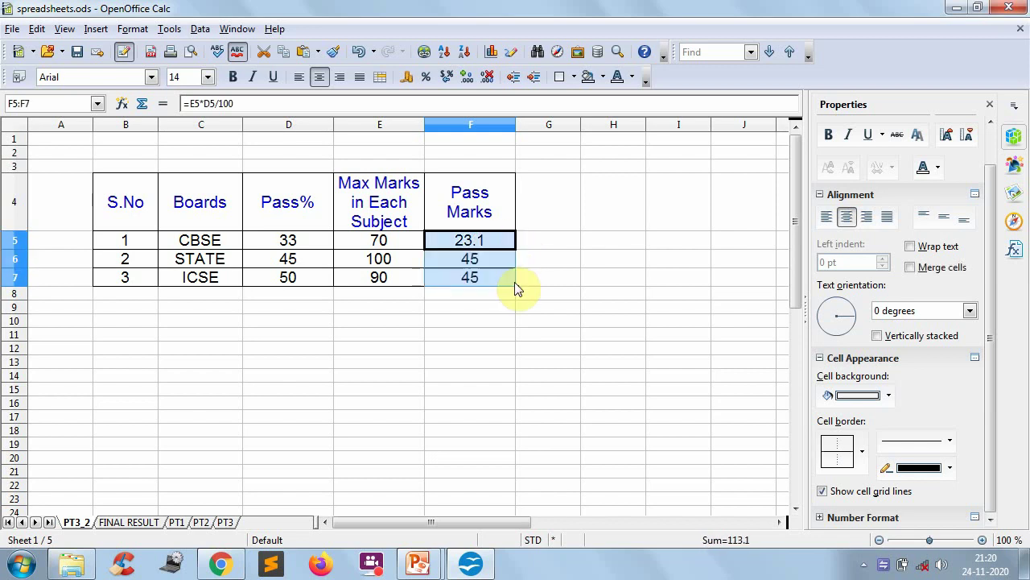
{"action": "left_click", "coordinate": [545, 294]}
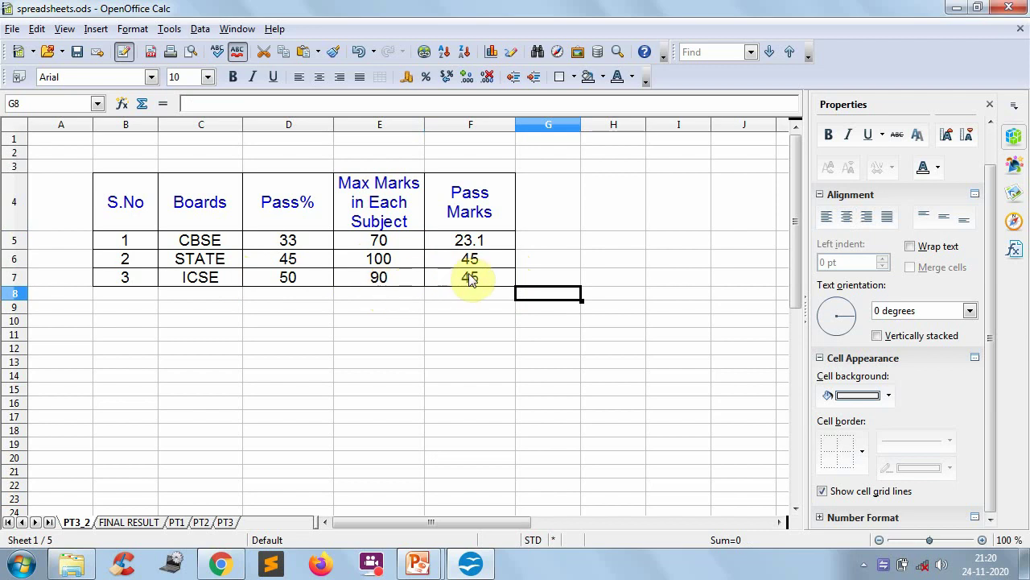
Step: Change the ICSE pass percentage in D7 to 48
{"action": "left_click", "coordinate": [286, 279]}
{"action": "type", "text": "48"}
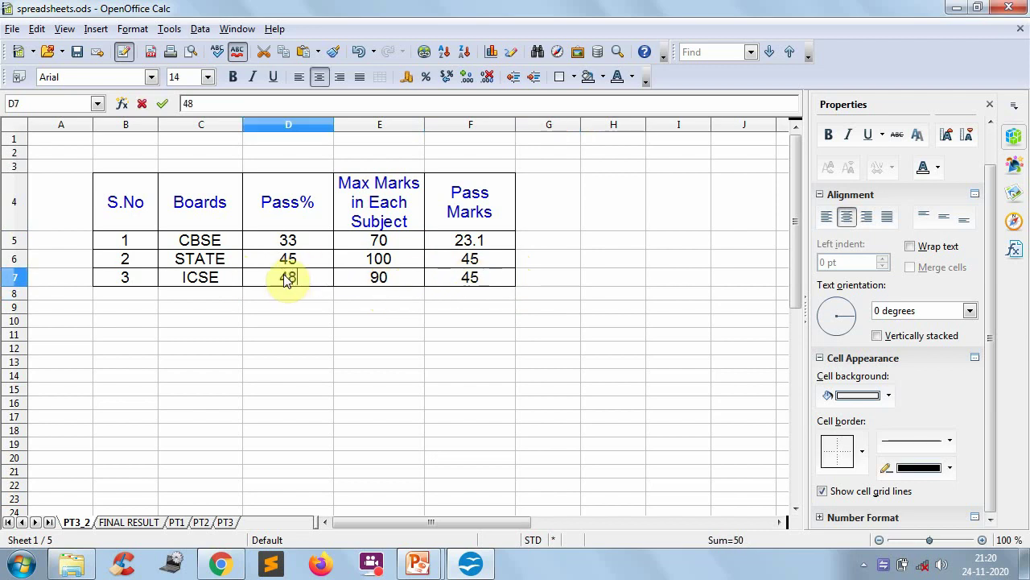
{"action": "key", "text": "Return"}
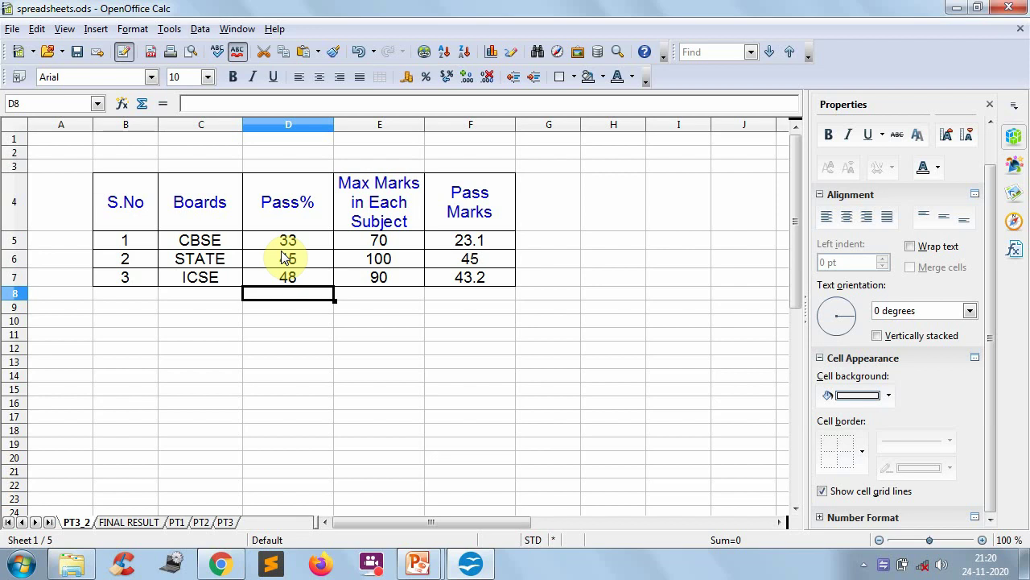
Step: Create a scenario named 2019 from the Pass% range D4:D7 with Copy back turned off and the default border colour
{"action": "left_click", "coordinate": [284, 183]}
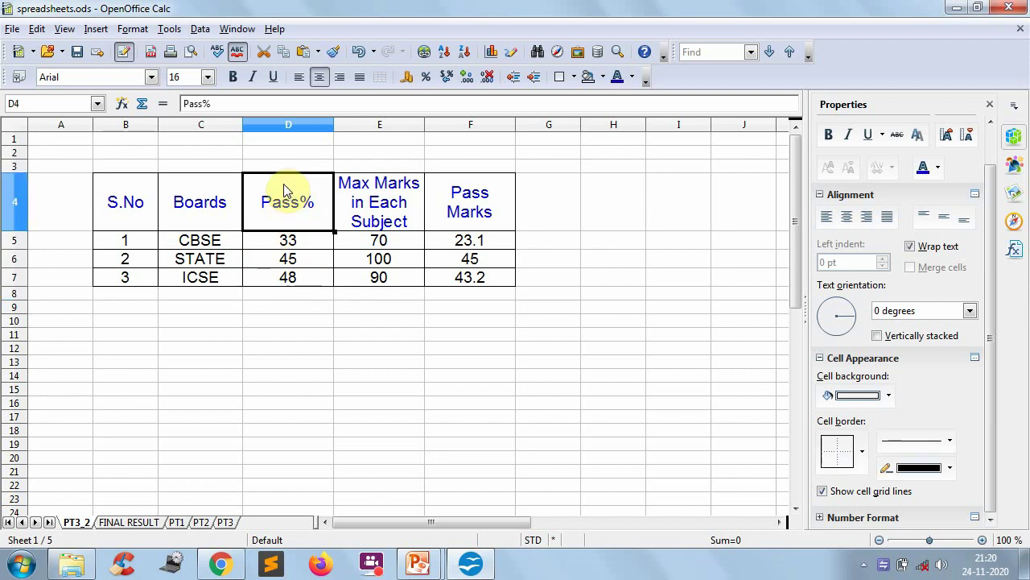
{"action": "key", "text": "shift+Down"}
{"action": "key", "text": "shift+Down"}
{"action": "key", "text": "shift+Down"}
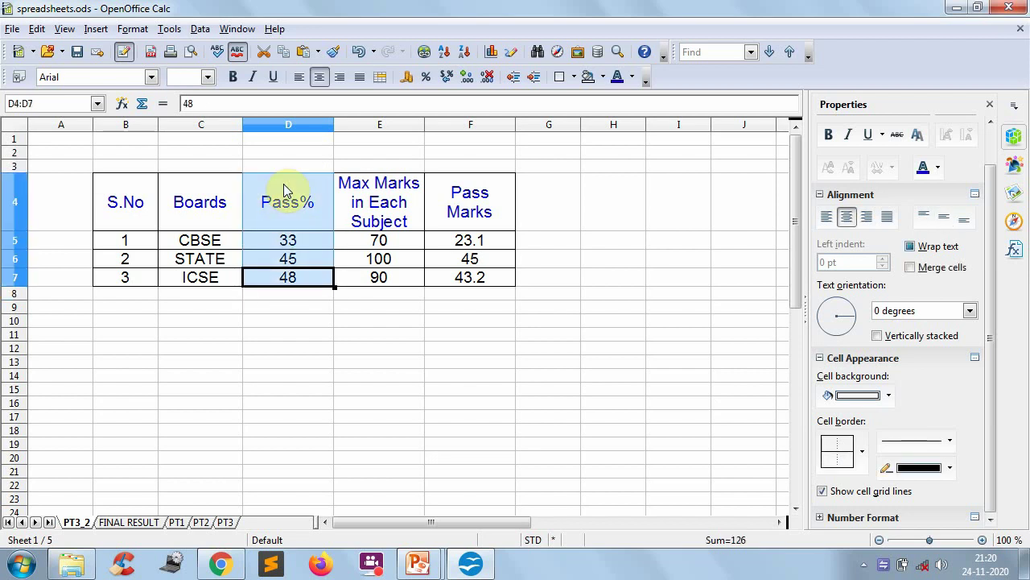
{"action": "left_click", "coordinate": [170, 29]}
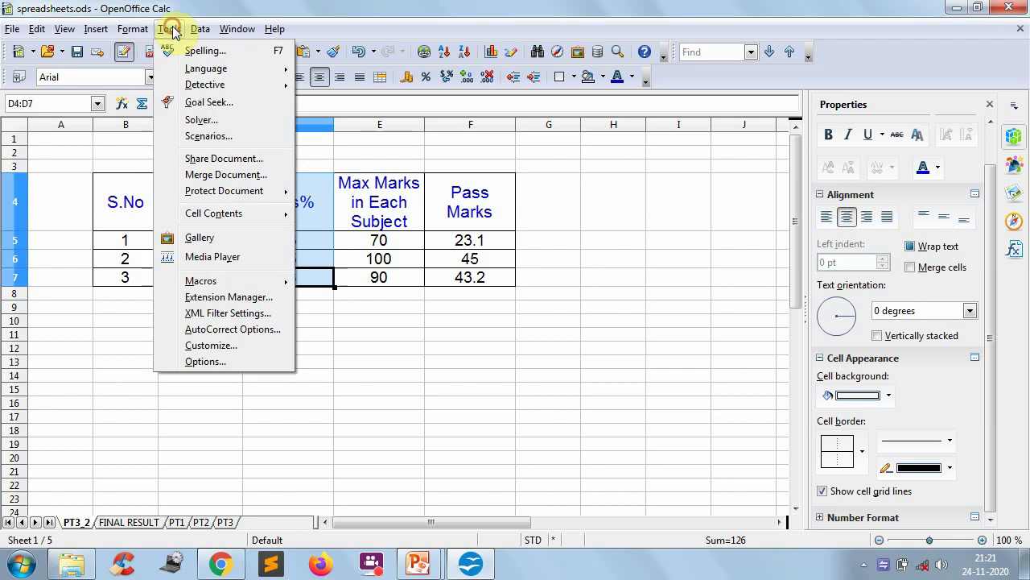
{"action": "left_click", "coordinate": [193, 137]}
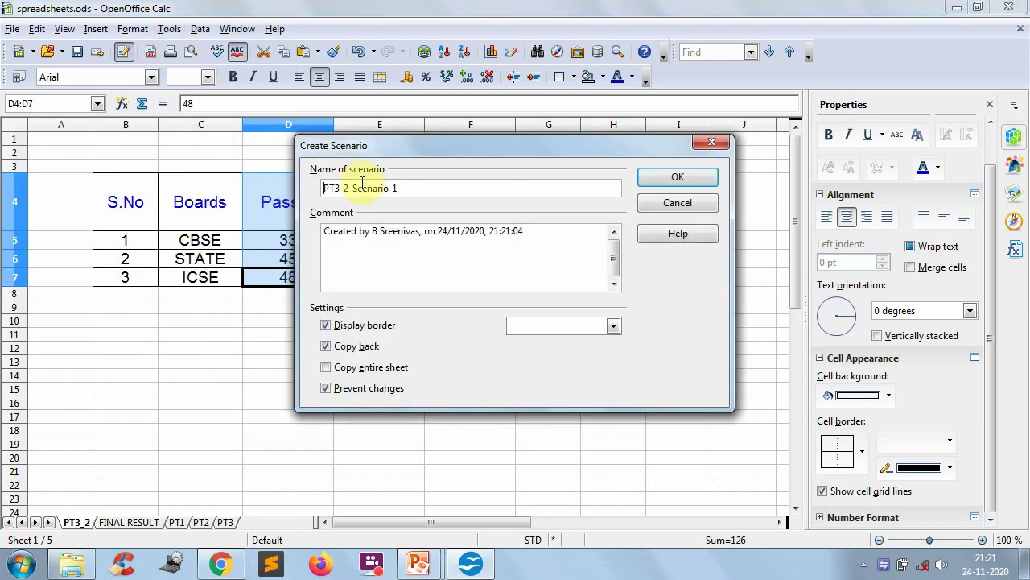
{"action": "double_click", "coordinate": [411, 191]}
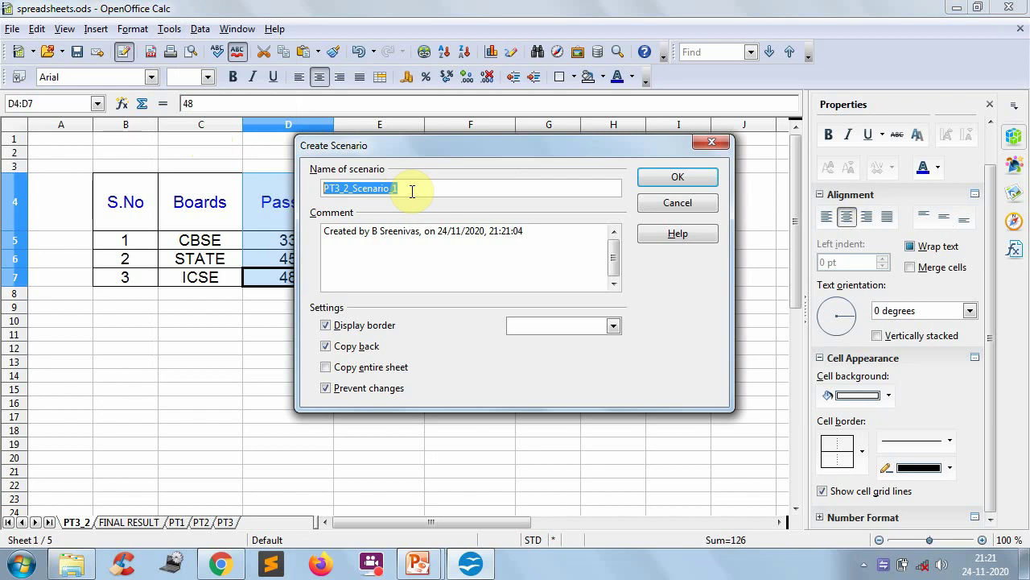
{"action": "type", "text": "201"}
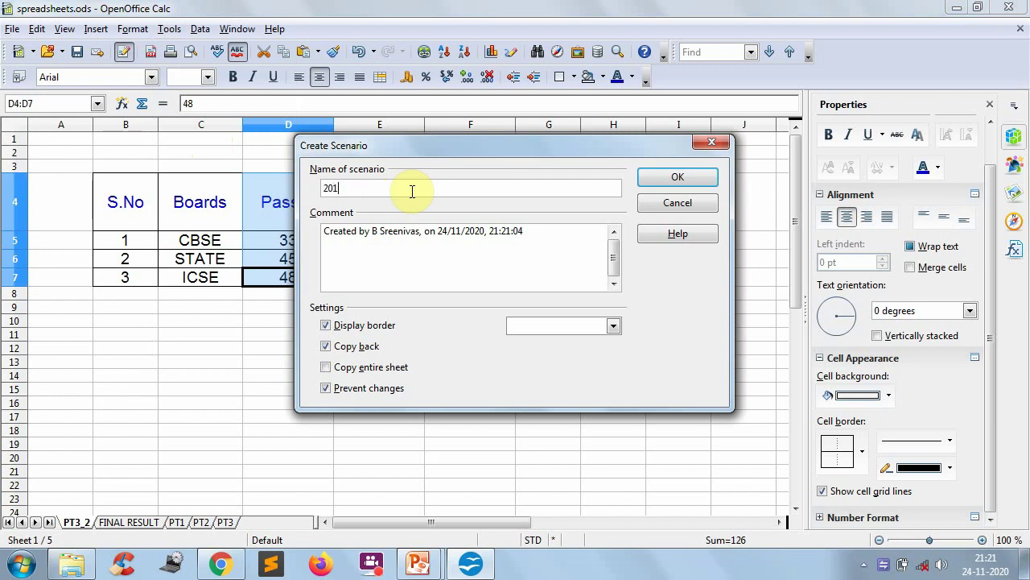
{"action": "type", "text": "9"}
{"action": "left_click", "coordinate": [326, 348]}
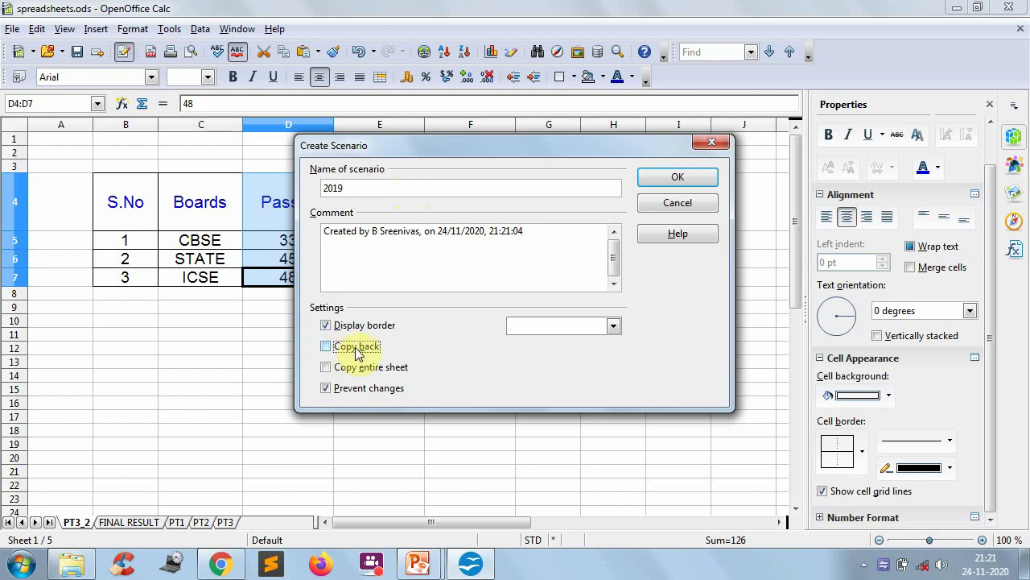
{"action": "left_click", "coordinate": [666, 180]}
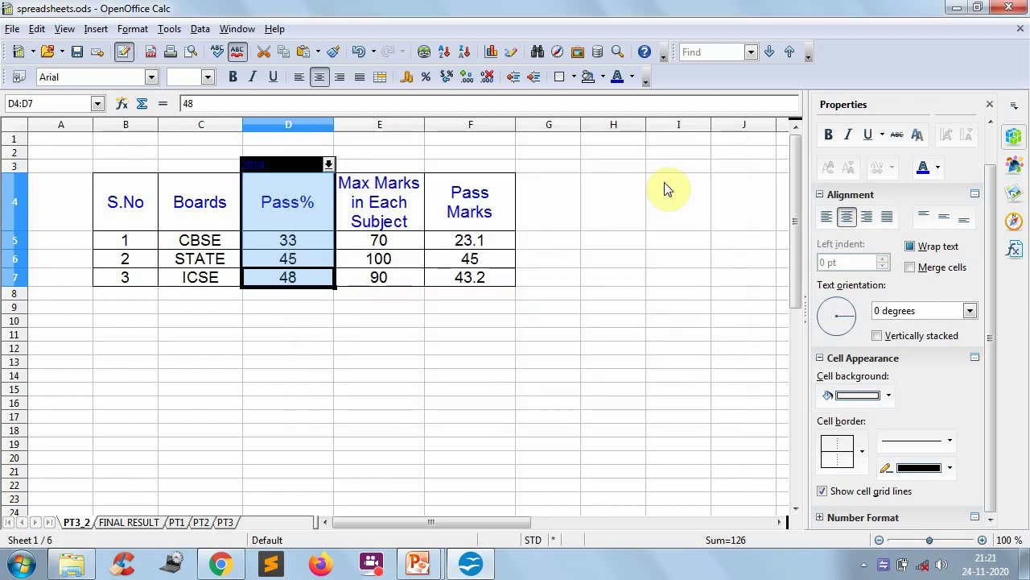
Step: Choose 2019 from the scenario list above the Pass% column, and undo the scenario's creation
{"action": "left_click", "coordinate": [665, 189]}
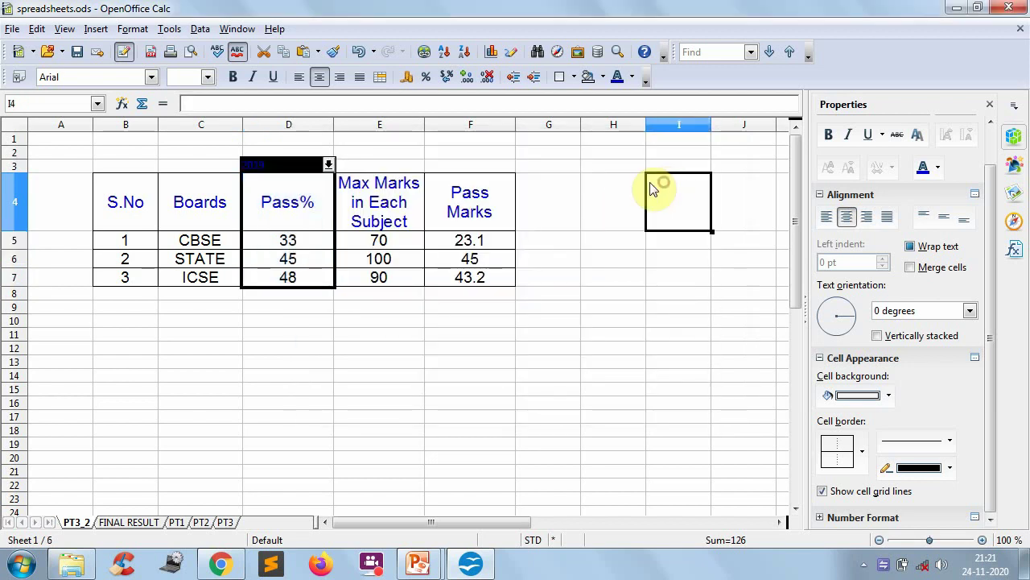
{"action": "left_click", "coordinate": [329, 165]}
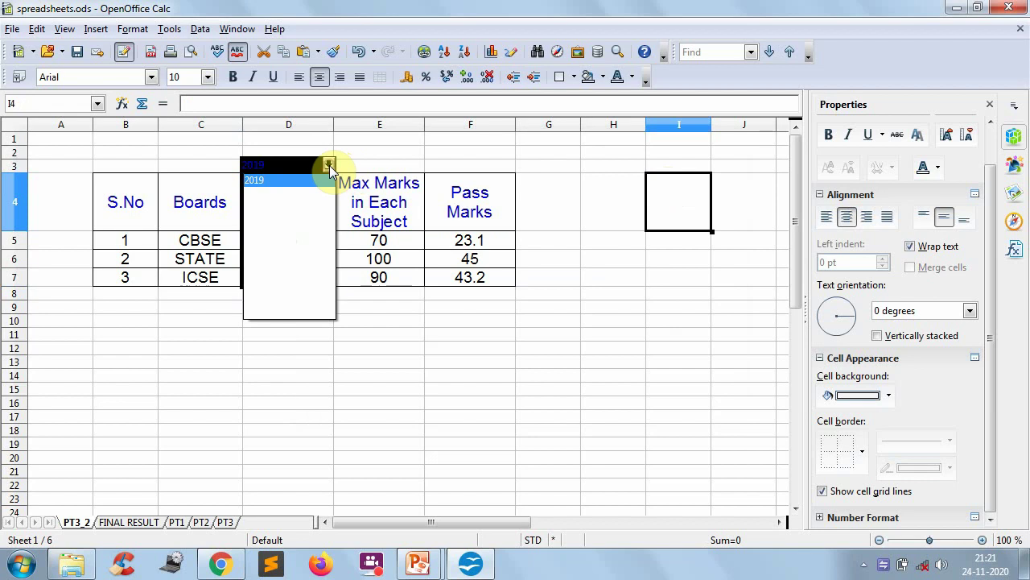
{"action": "left_click", "coordinate": [260, 183]}
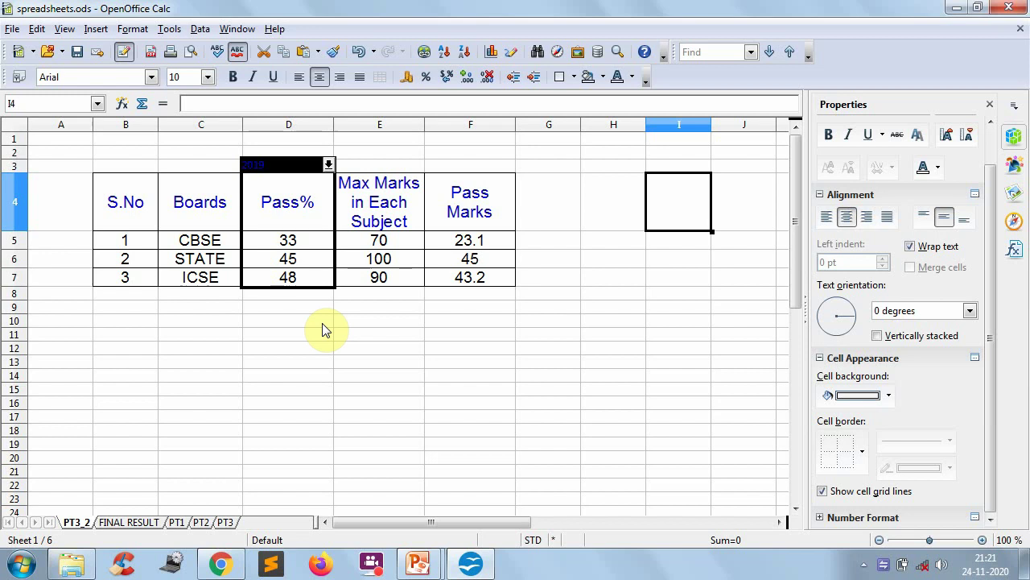
{"action": "key", "text": "ctrl+z"}
Step: Set up a new scenario for D4:D7 named 2019 with Copy back turned off
{"action": "left_click", "coordinate": [298, 202]}
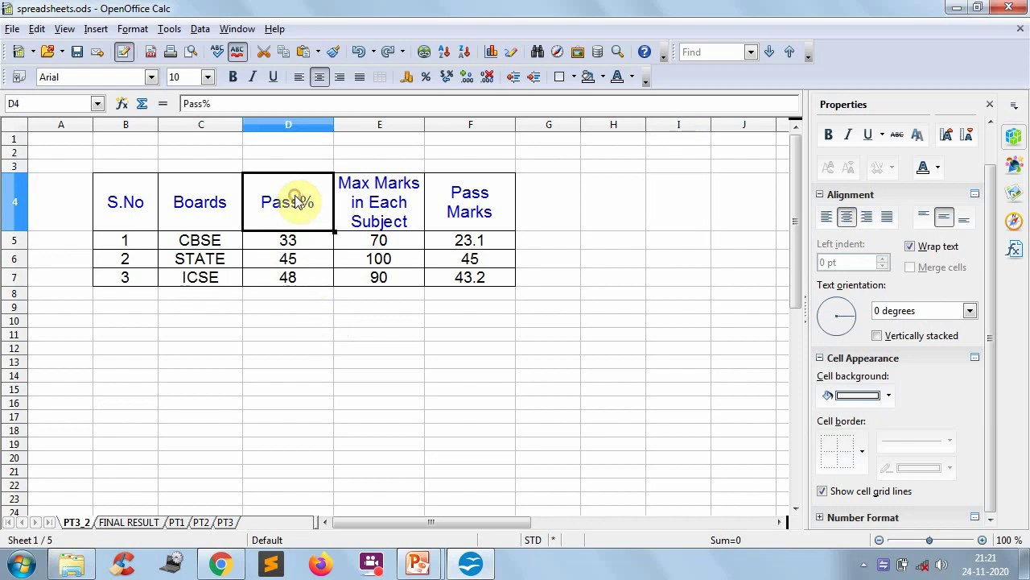
{"action": "key", "text": "shift+Down"}
{"action": "key", "text": "shift+Down"}
{"action": "key", "text": "shift+Down"}
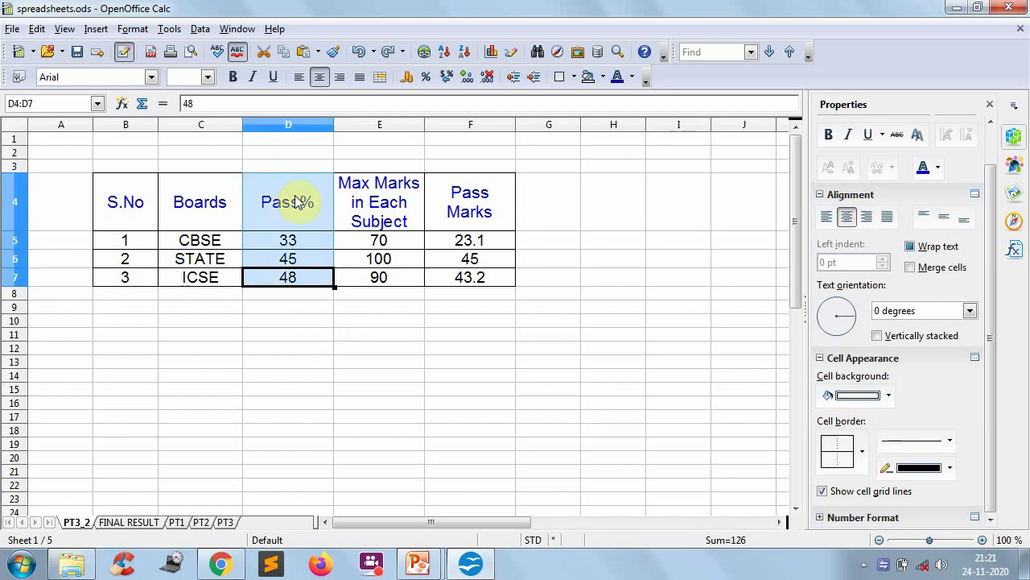
{"action": "left_click", "coordinate": [171, 30]}
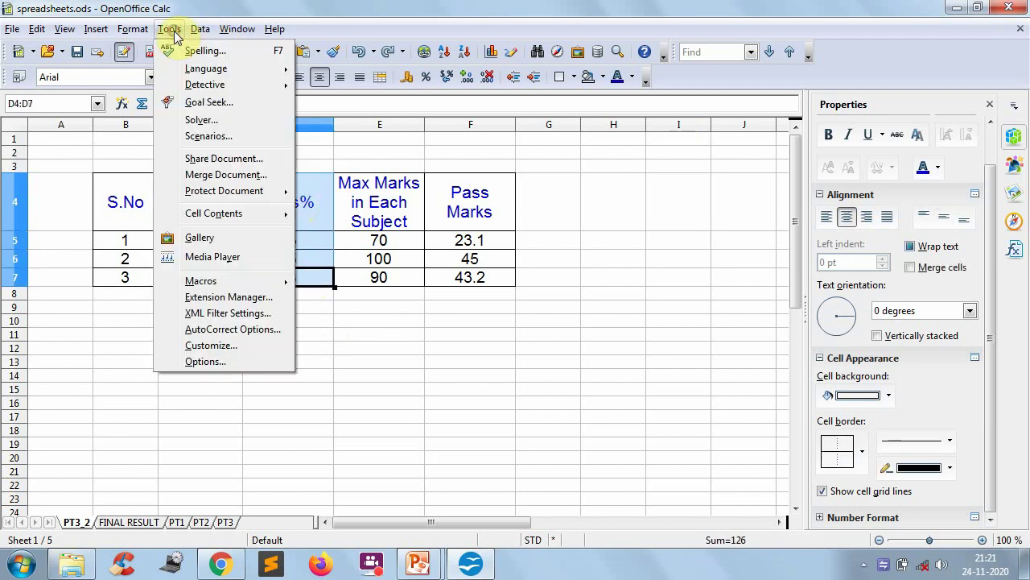
{"action": "left_click", "coordinate": [207, 143]}
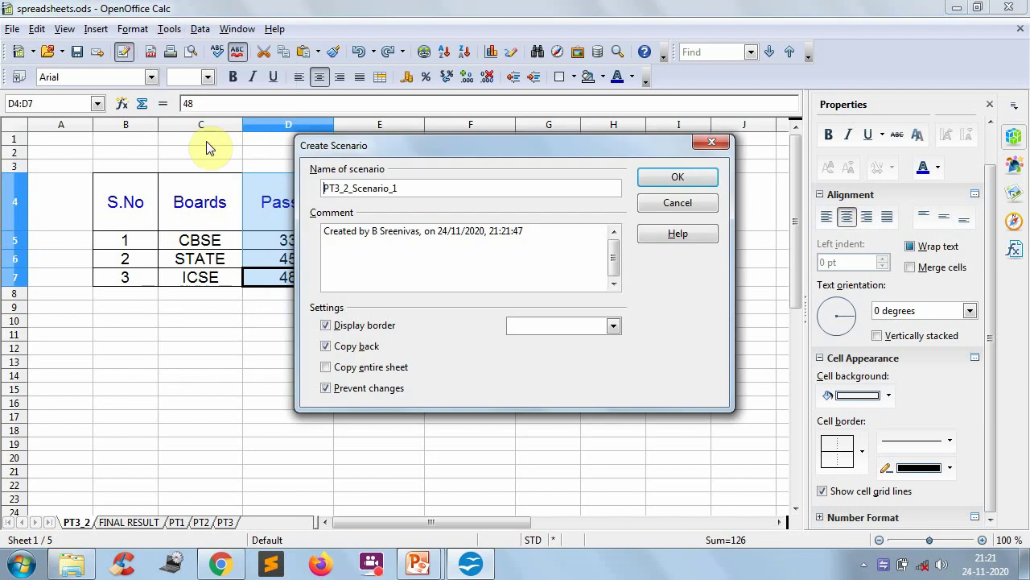
{"action": "double_click", "coordinate": [442, 193]}
{"action": "type", "text": "2019"}
{"action": "left_click", "coordinate": [326, 346]}
Step: Give the 2019 scenario a Yellow 2 border and create it
{"action": "left_click", "coordinate": [614, 325]}
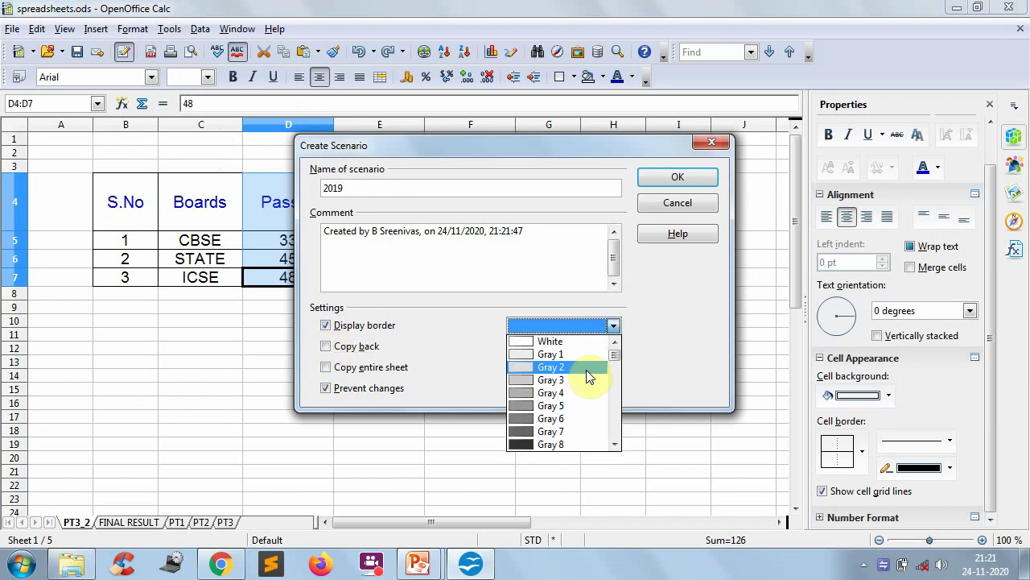
{"action": "left_click_drag", "start_coordinate": [618, 355], "coordinate": [617, 374]}
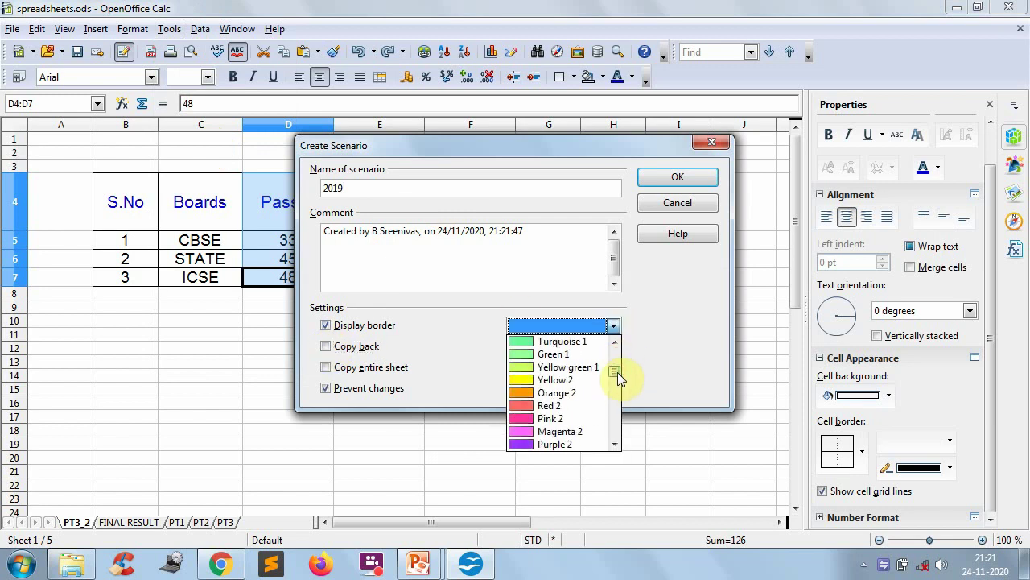
{"action": "left_click", "coordinate": [527, 380]}
{"action": "left_click", "coordinate": [678, 177]}
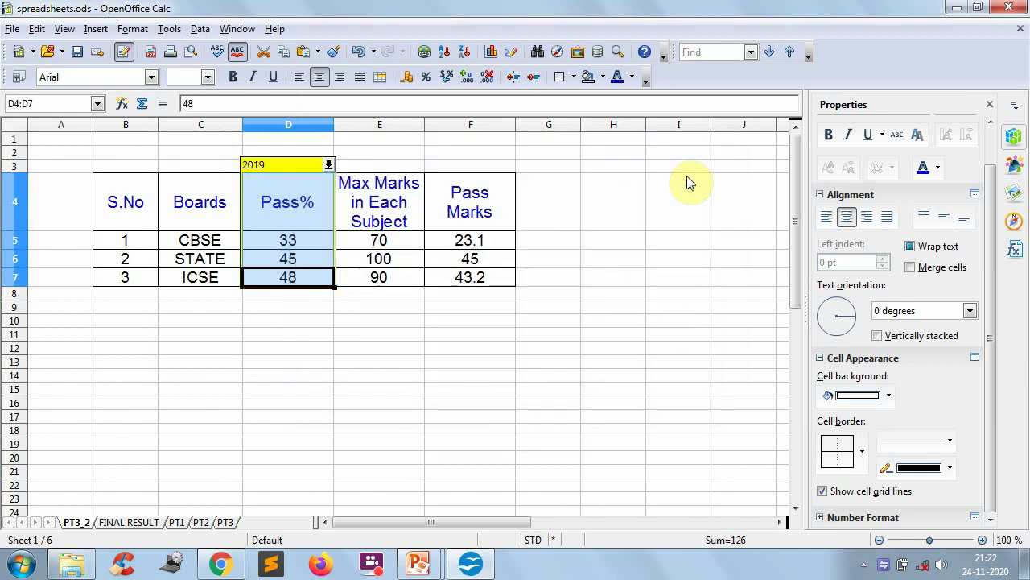
{"action": "left_click", "coordinate": [556, 337]}
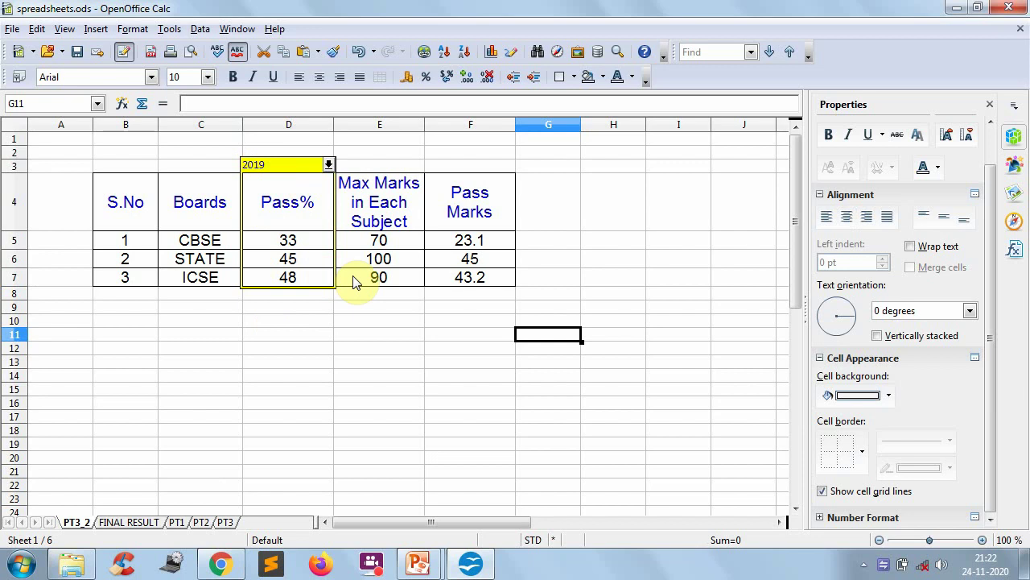
Step: Change the Pass% values to 40 for CBSE, 42 for STATE and 45 for ICSE
{"action": "left_click", "coordinate": [289, 241]}
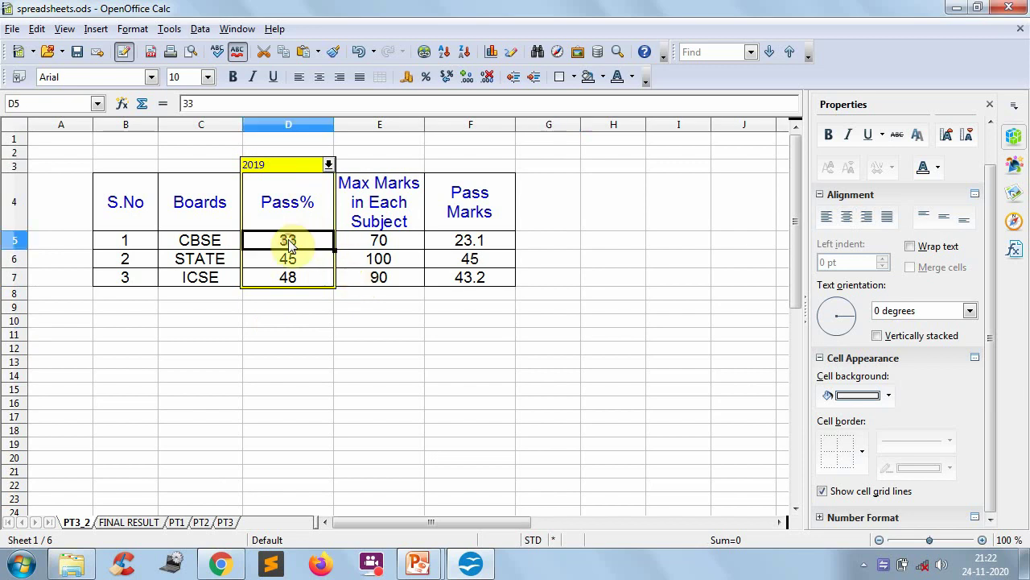
{"action": "key", "text": "BackSpace"}
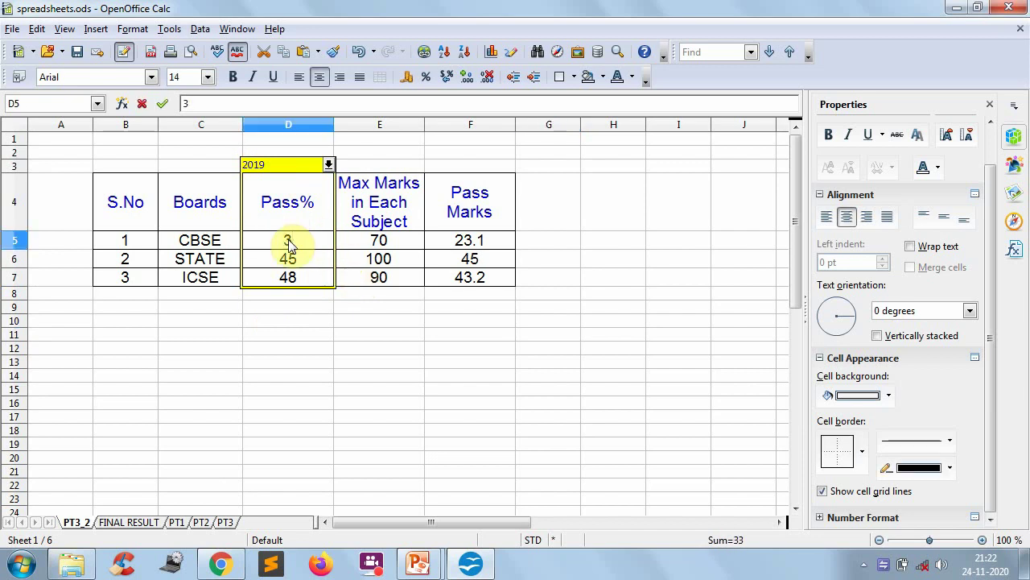
{"action": "type", "text": "40"}
{"action": "key", "text": "Return"}
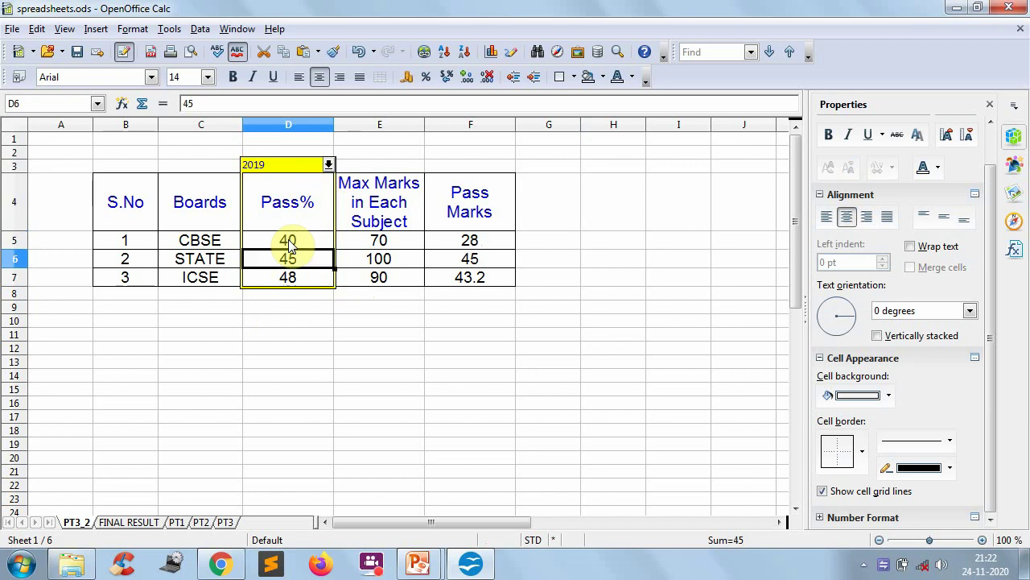
{"action": "type", "text": "4"}
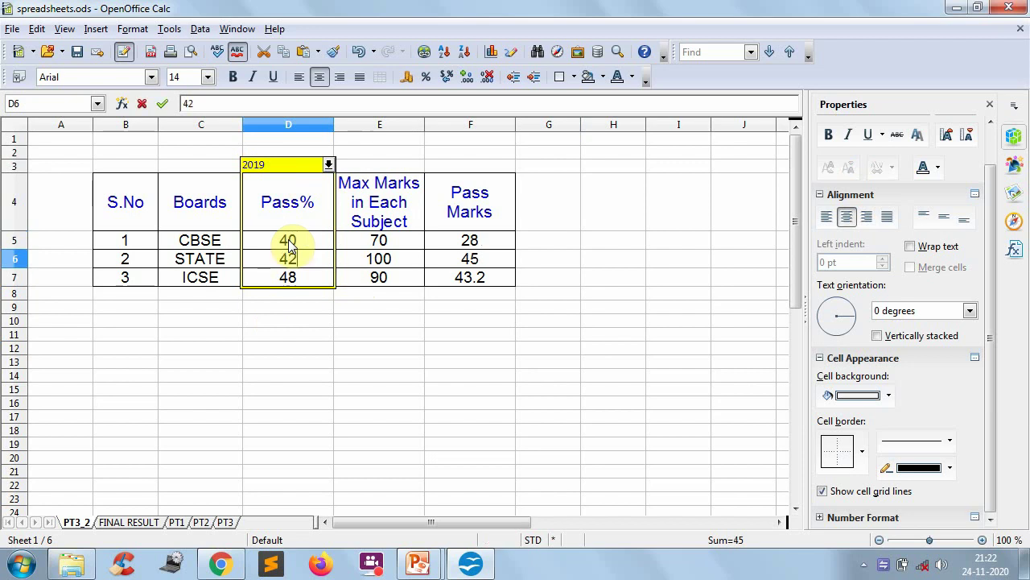
{"action": "key", "text": "Return"}
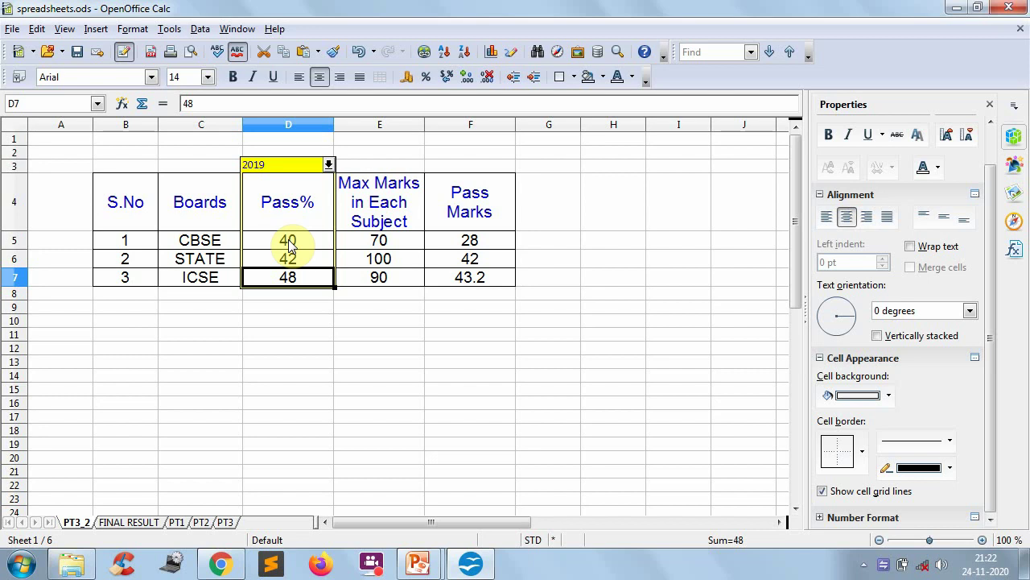
{"action": "type", "text": "45"}
{"action": "key", "text": "Return"}
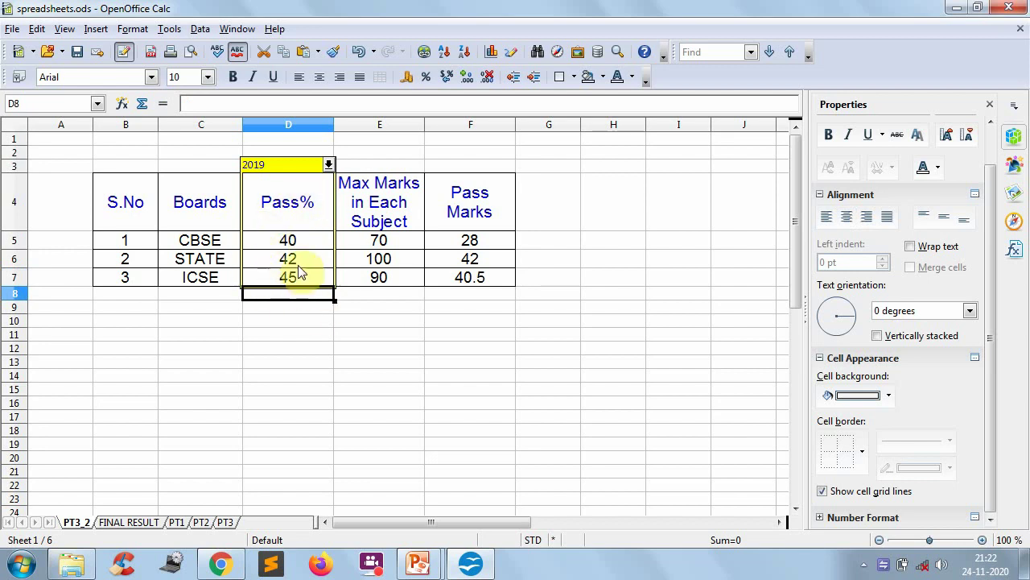
Step: Set up a new scenario for the Pass% range D4:D7 named 2020 with Copy back turned off
{"action": "left_click", "coordinate": [290, 209]}
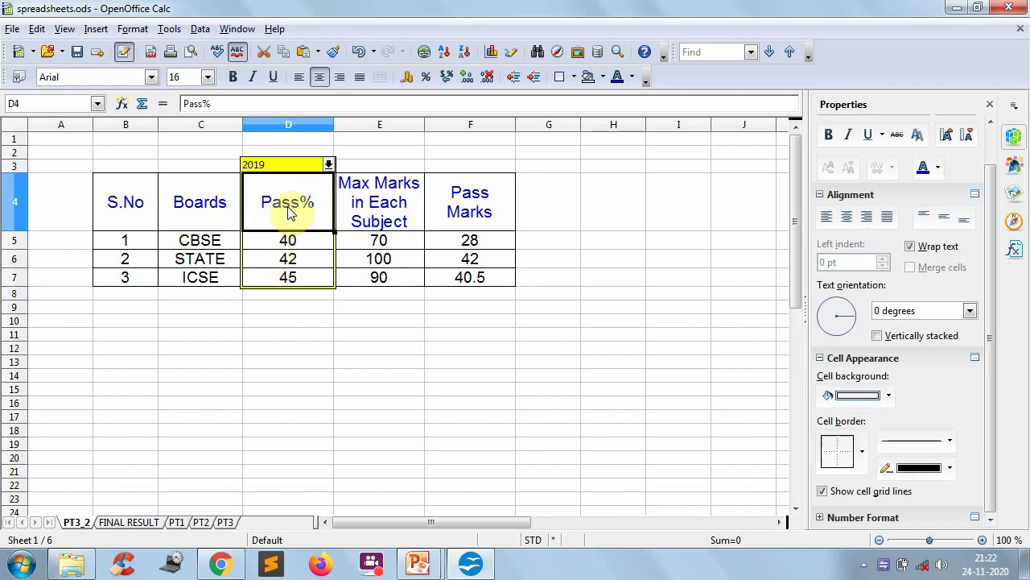
{"action": "key", "text": "shift+Down"}
{"action": "key", "text": "shift+Down"}
{"action": "key", "text": "shift+Down"}
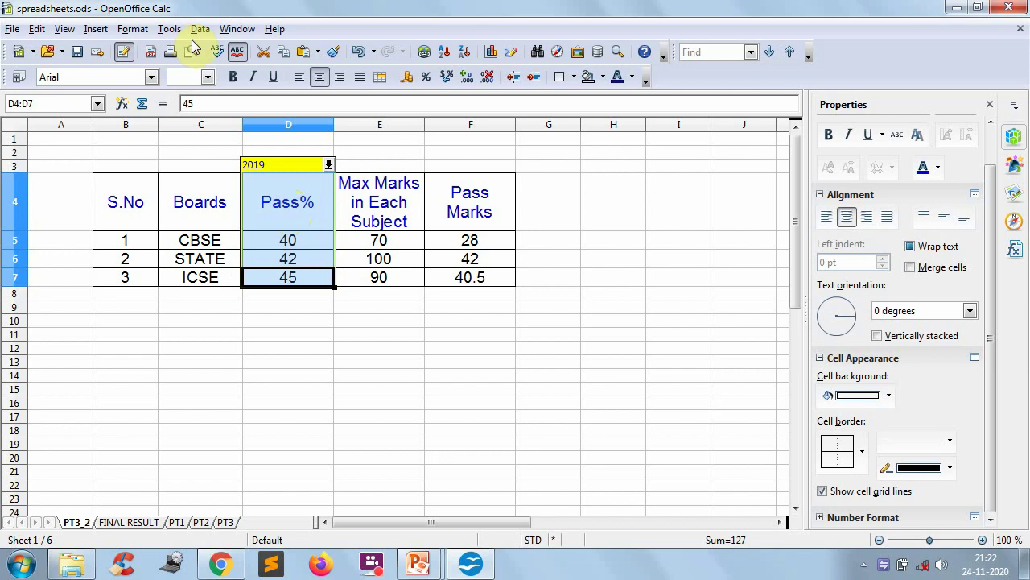
{"action": "left_click", "coordinate": [170, 29]}
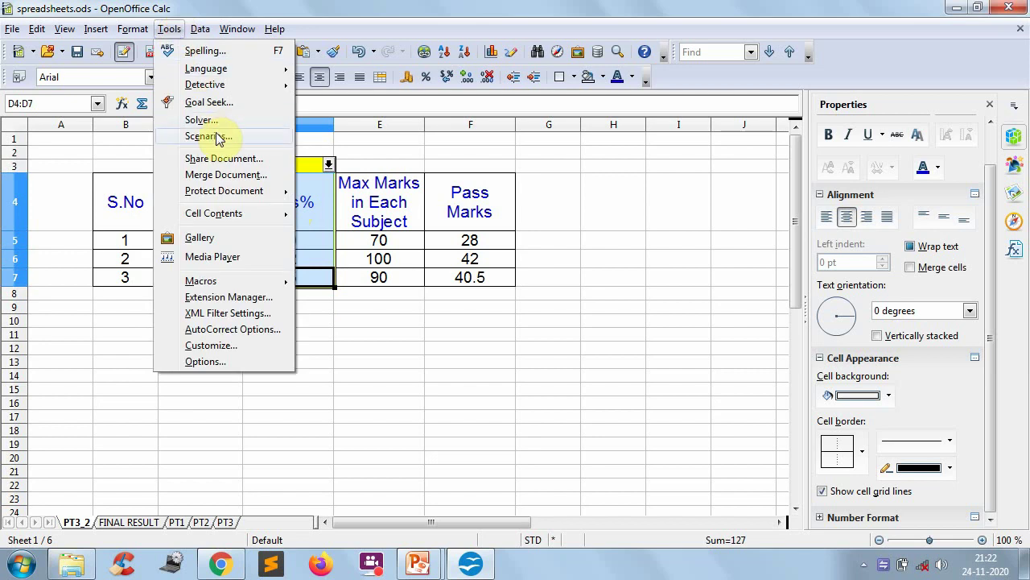
{"action": "left_click", "coordinate": [208, 136]}
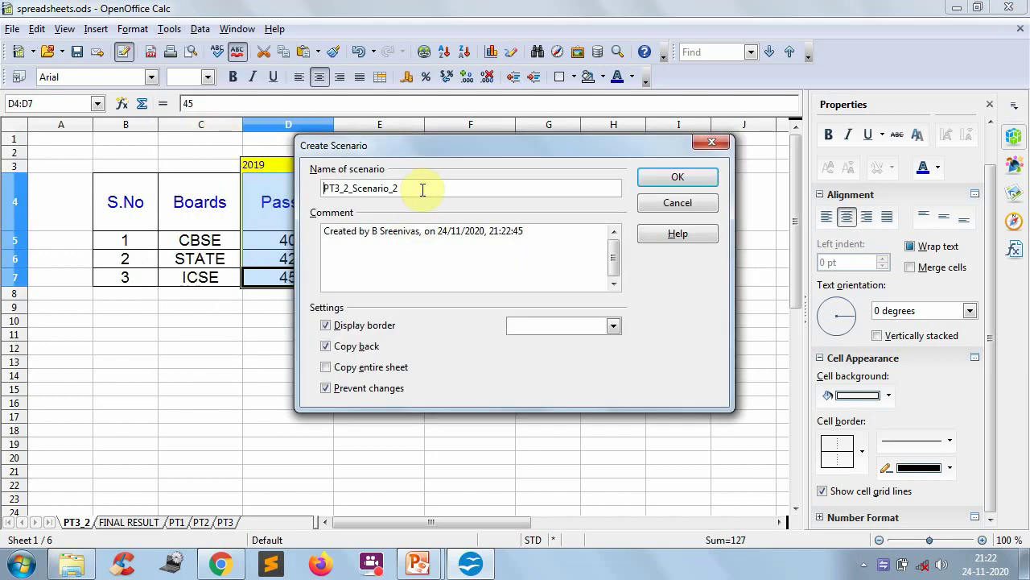
{"action": "double_click", "coordinate": [422, 189]}
{"action": "type", "text": "2020"}
{"action": "left_click", "coordinate": [338, 346]}
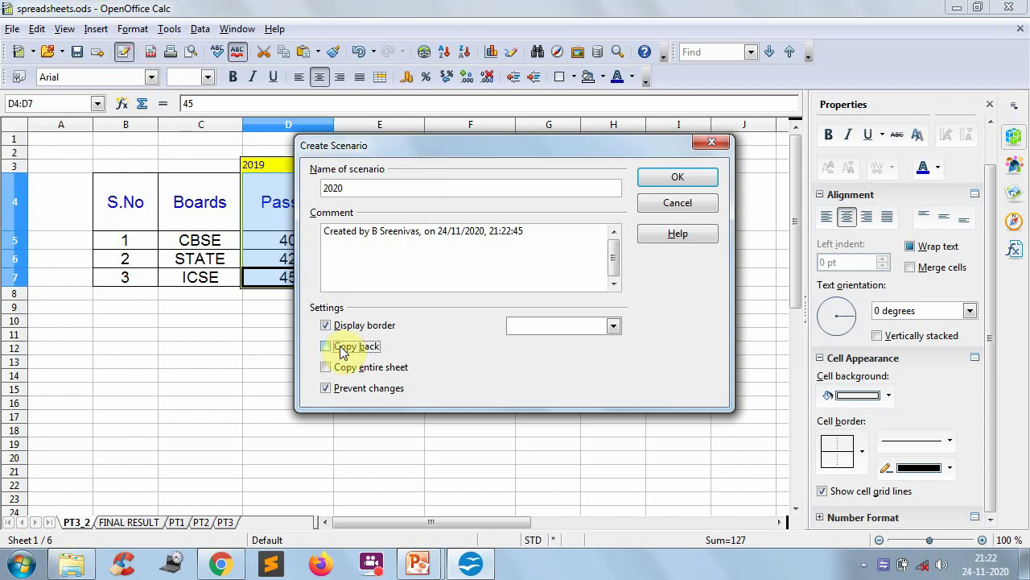
Step: Give the 2020 scenario a Yellow 2 border and create it
{"action": "left_click", "coordinate": [613, 325]}
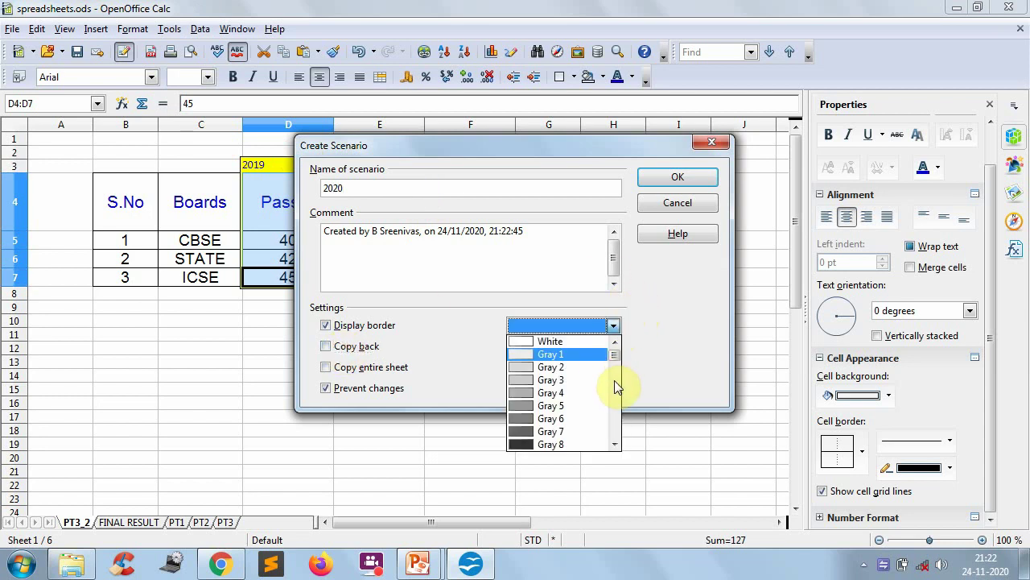
{"action": "left_click_drag", "start_coordinate": [618, 360], "coordinate": [615, 375]}
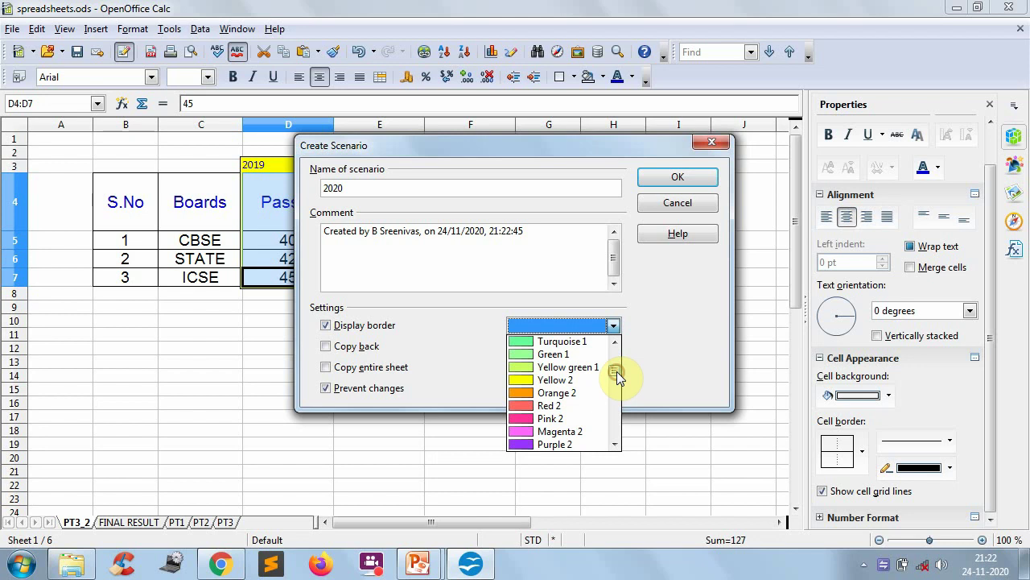
{"action": "left_click", "coordinate": [534, 380]}
{"action": "left_click", "coordinate": [667, 181]}
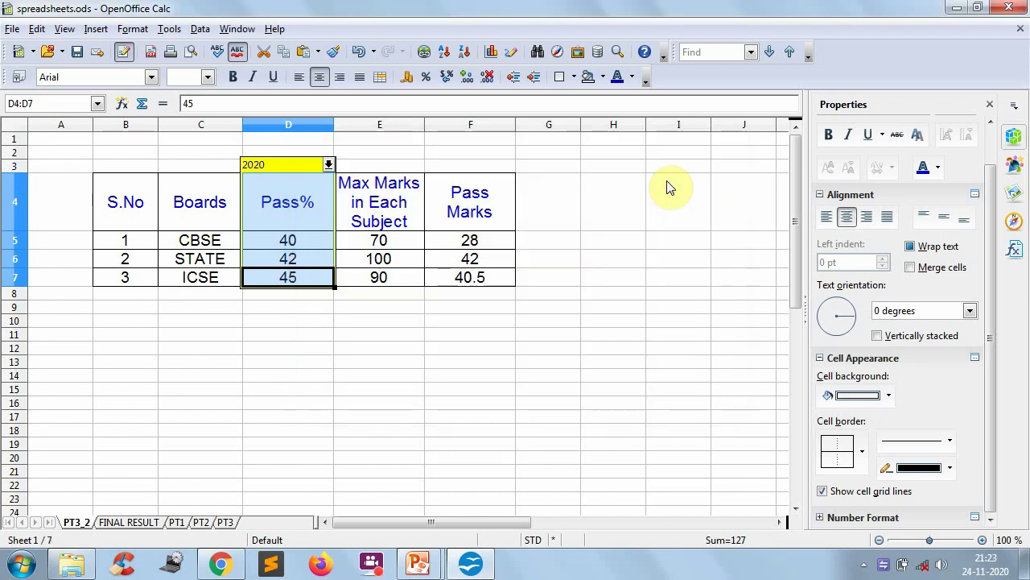
{"action": "left_click", "coordinate": [667, 188]}
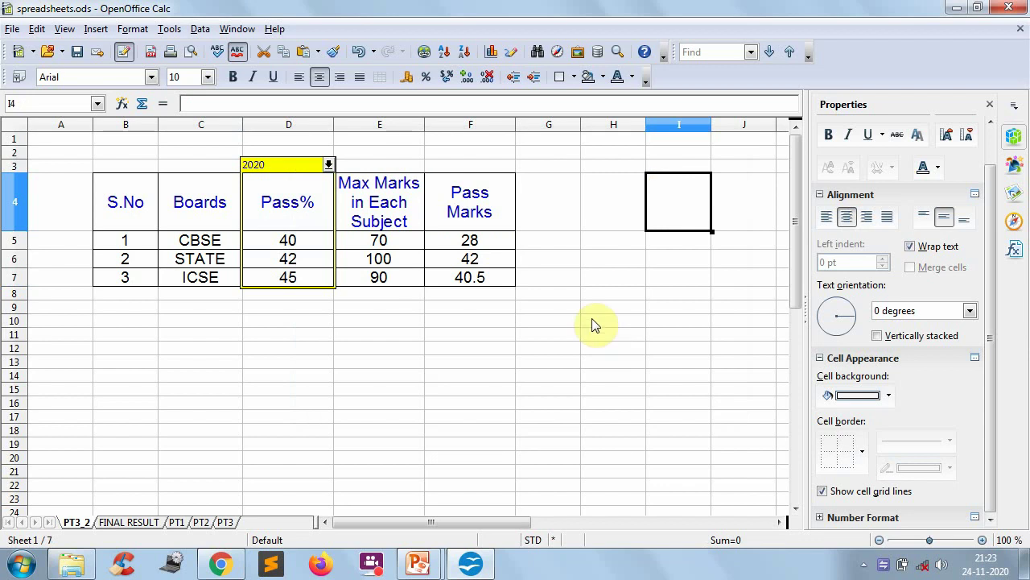
Step: Switch the Pass% column between the 2019 and 2020 scenarios to compare each board's pass marks
{"action": "left_click", "coordinate": [329, 165]}
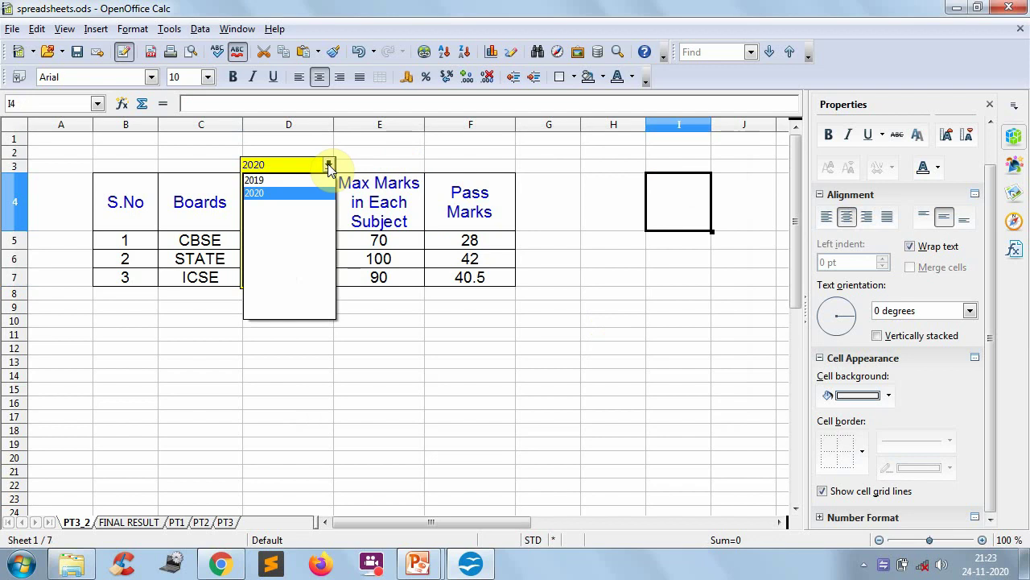
{"action": "left_click", "coordinate": [257, 179]}
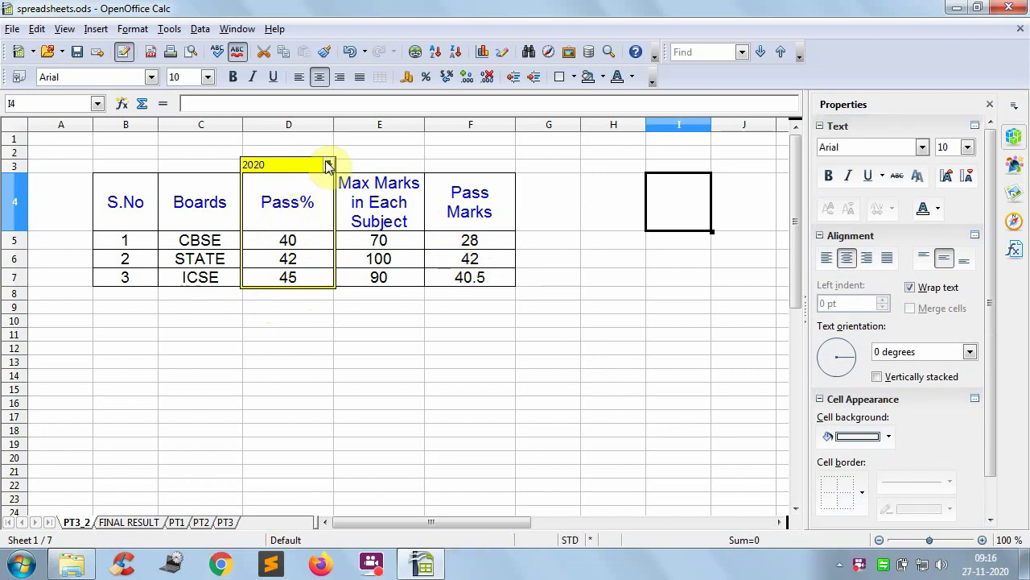
{"action": "left_click", "coordinate": [328, 164]}
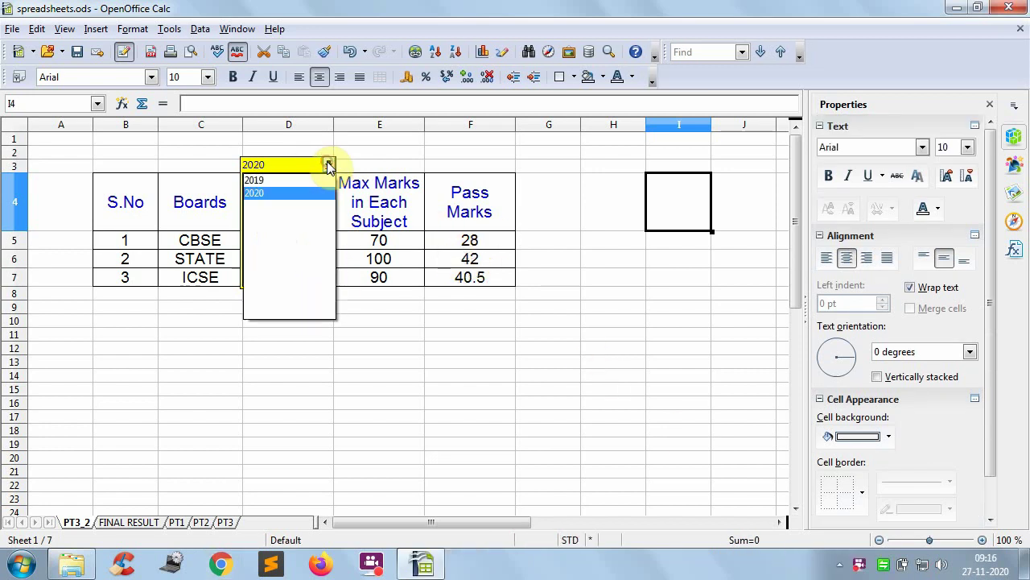
{"action": "left_click", "coordinate": [260, 197]}
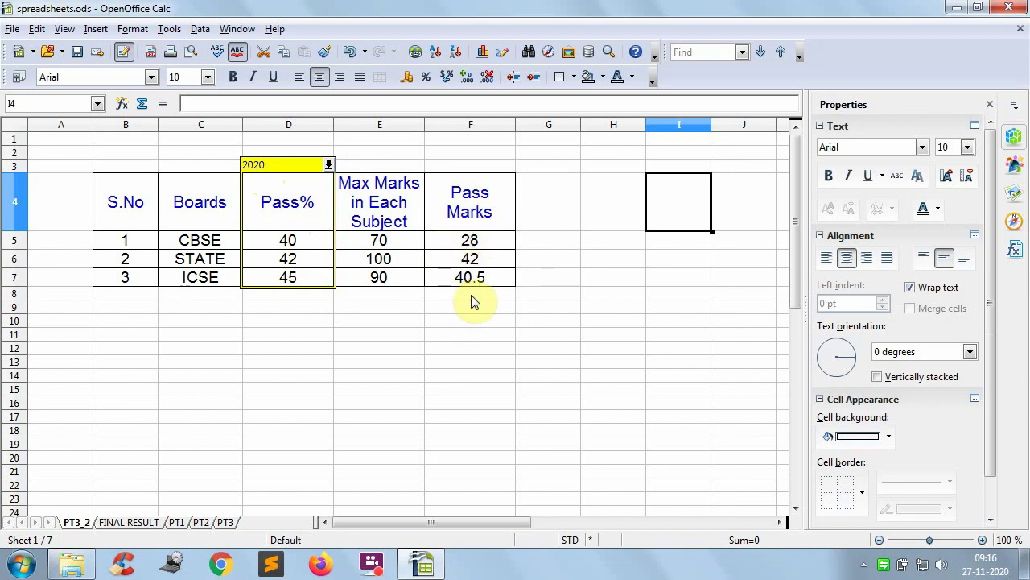
{"action": "left_click", "coordinate": [329, 164]}
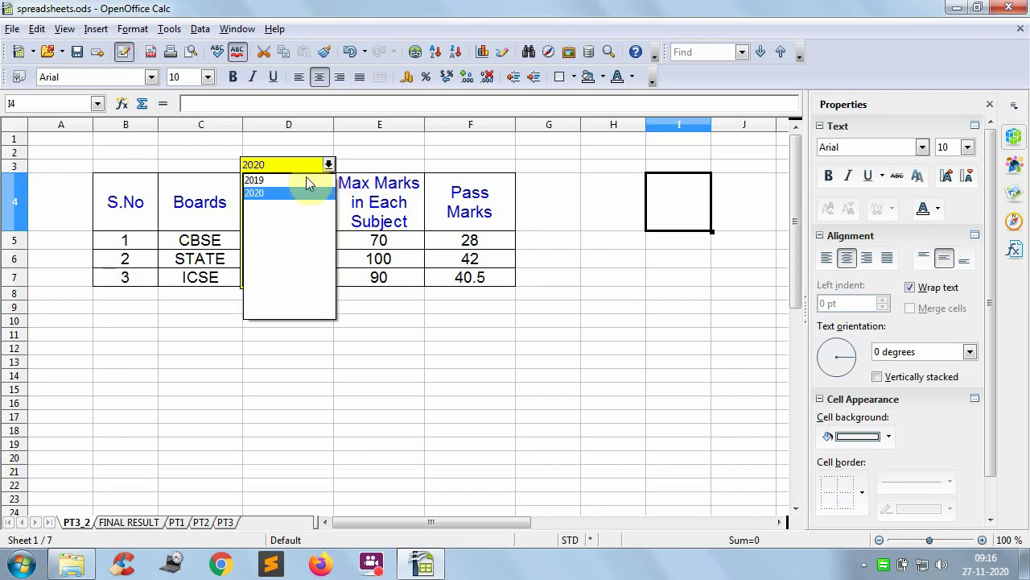
{"action": "left_click", "coordinate": [254, 180]}
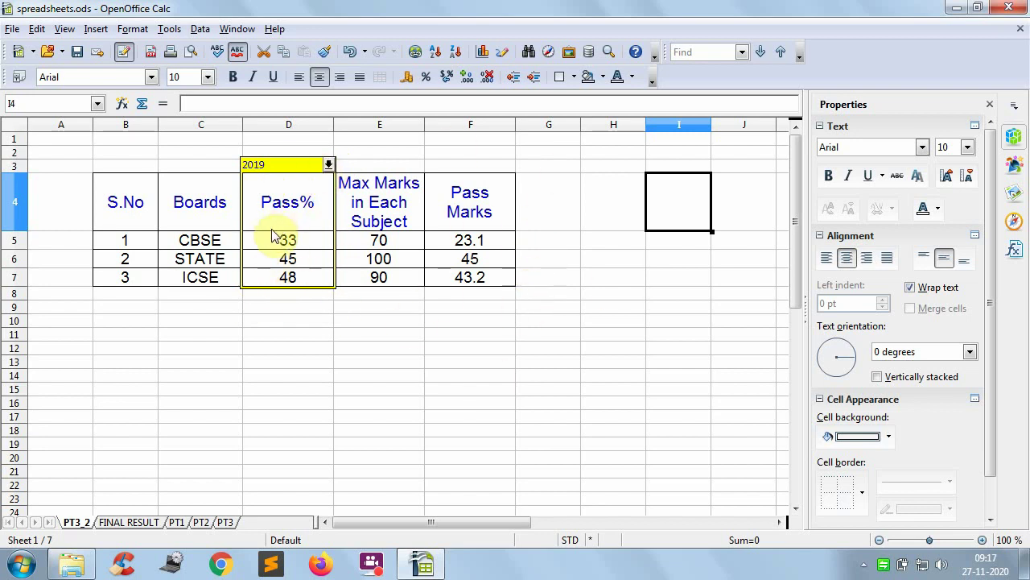
{"action": "left_click", "coordinate": [328, 165]}
{"action": "left_click", "coordinate": [259, 192]}
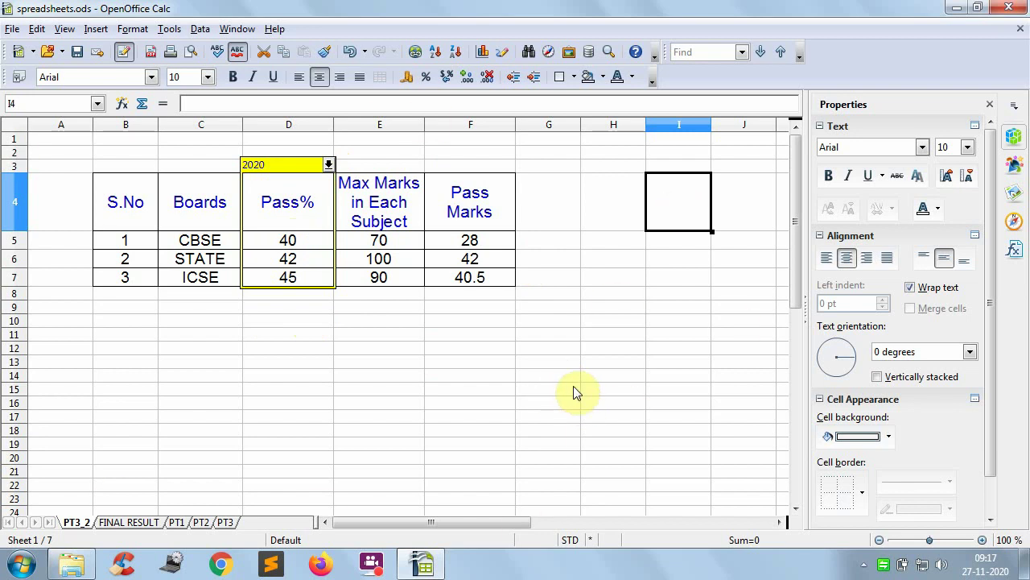
{"action": "key", "text": "ctrl+p"}
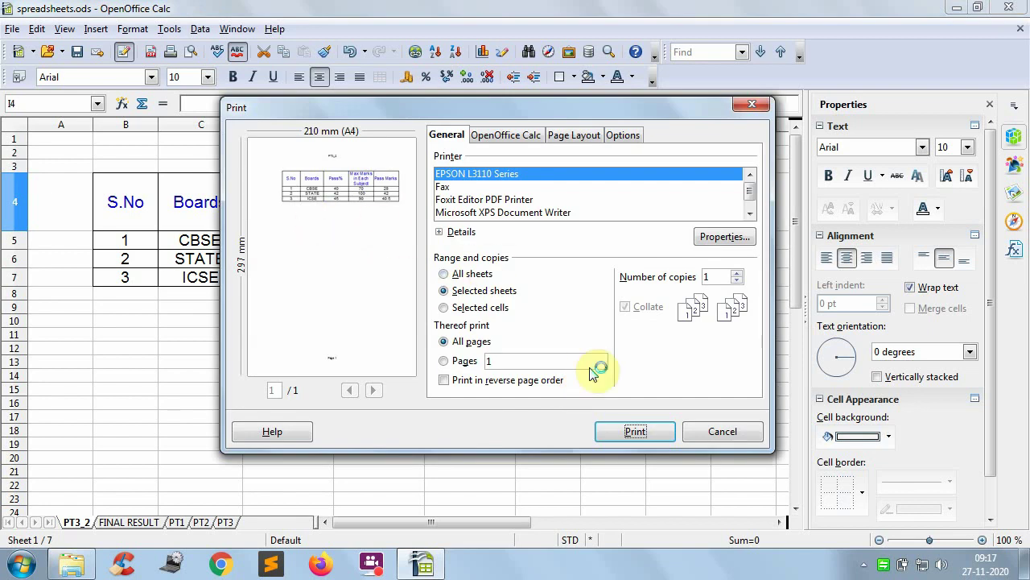
{"action": "left_click", "coordinate": [716, 432]}
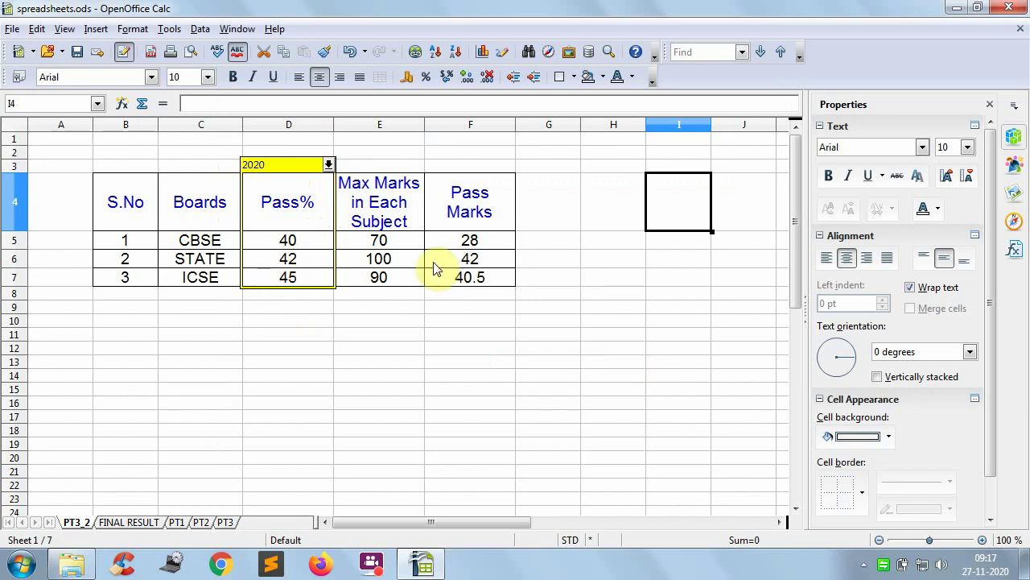
Step: Apply the 2019 scenario to the Pass% column
{"action": "left_click", "coordinate": [328, 164]}
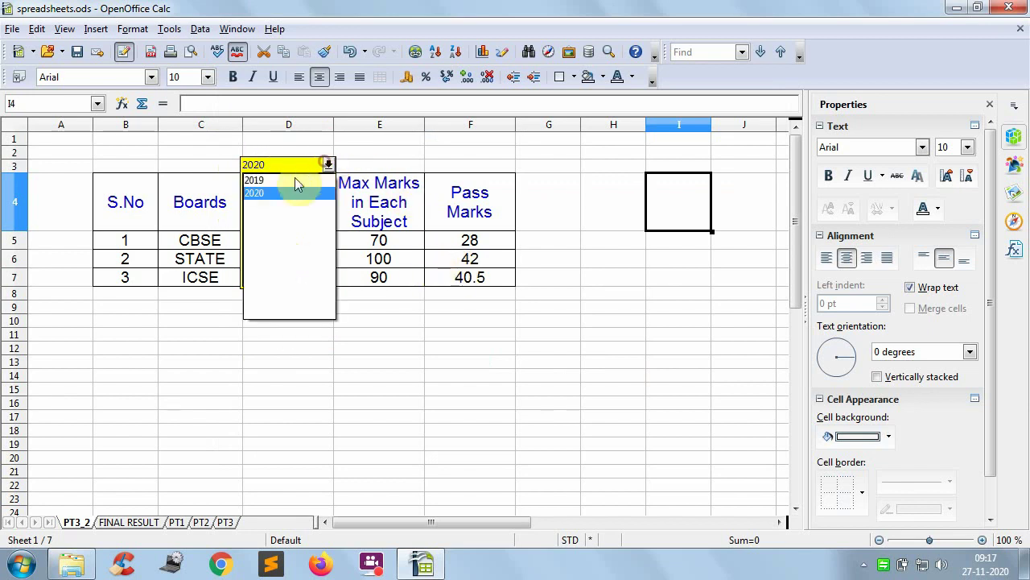
{"action": "left_click", "coordinate": [252, 179]}
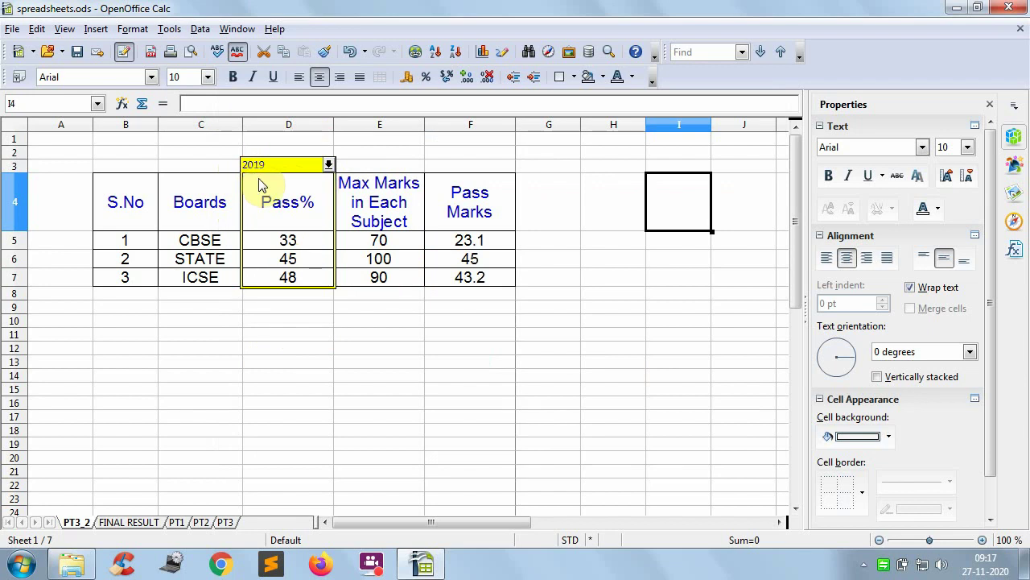
{"action": "left_click", "coordinate": [572, 351]}
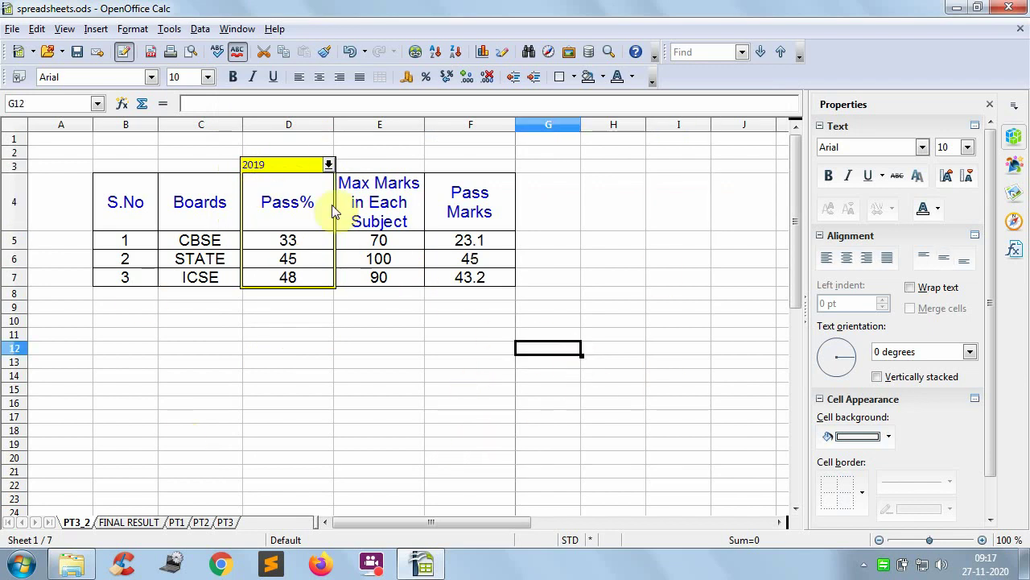
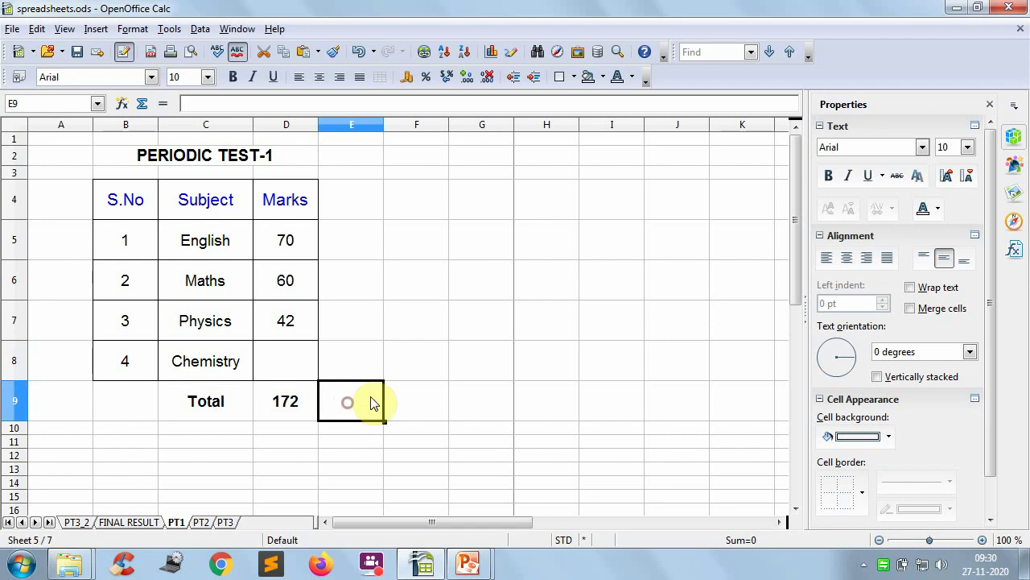
{"action": "type", "text": "250"}
{"action": "key", "text": "Return"}
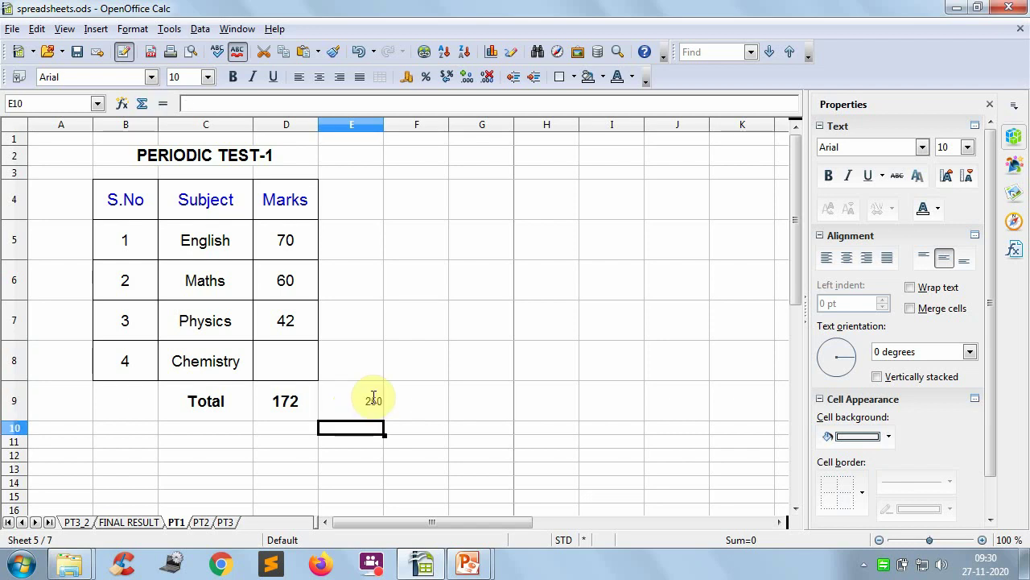
{"action": "left_click", "coordinate": [374, 400]}
{"action": "key", "text": "BackSpace"}
{"action": "key", "text": "Return"}
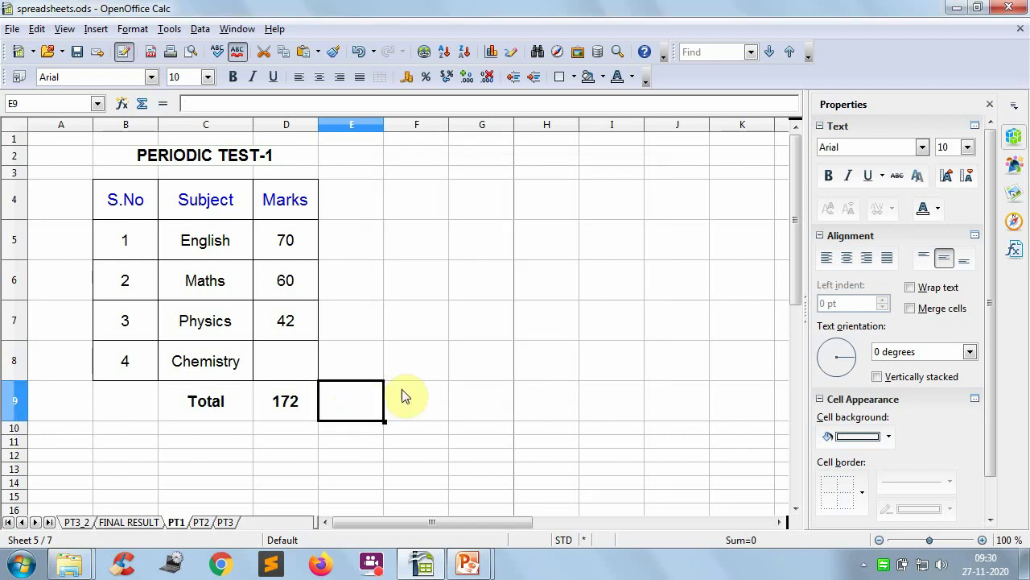
Step: Copy the total marks cell D9 on PT1 into E9 for its formatting, and replace the pasted content with 250
{"action": "left_click", "coordinate": [288, 400]}
{"action": "key", "text": "ctrl+c"}
{"action": "left_click", "coordinate": [352, 398]}
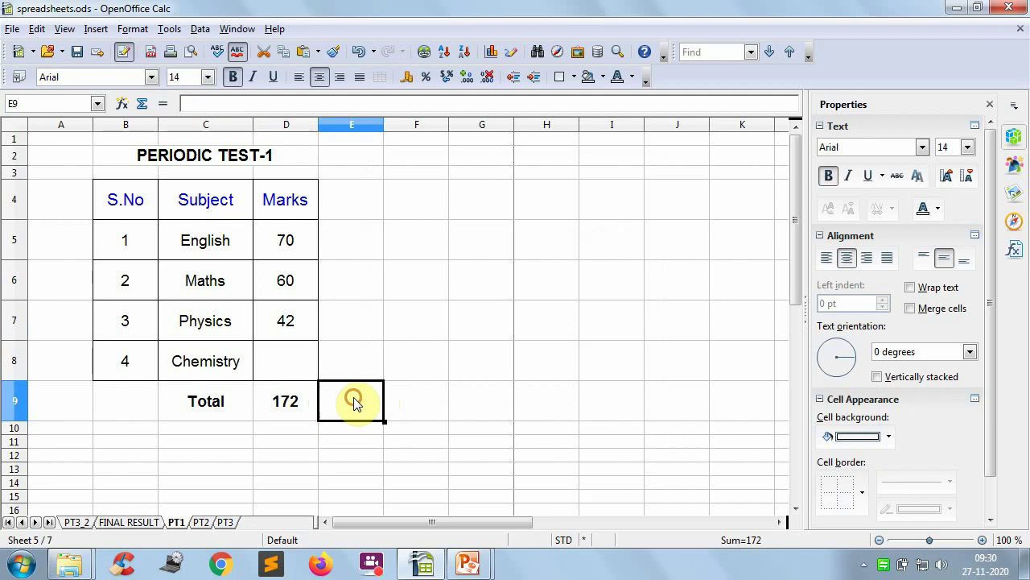
{"action": "key", "text": "ctrl+v"}
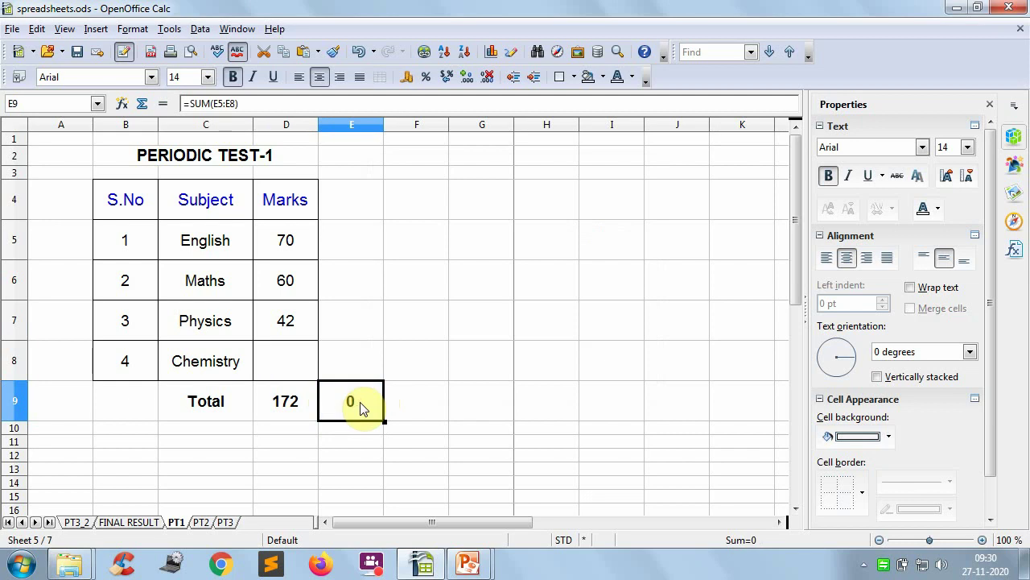
{"action": "type", "text": "250"}
{"action": "key", "text": "Return"}
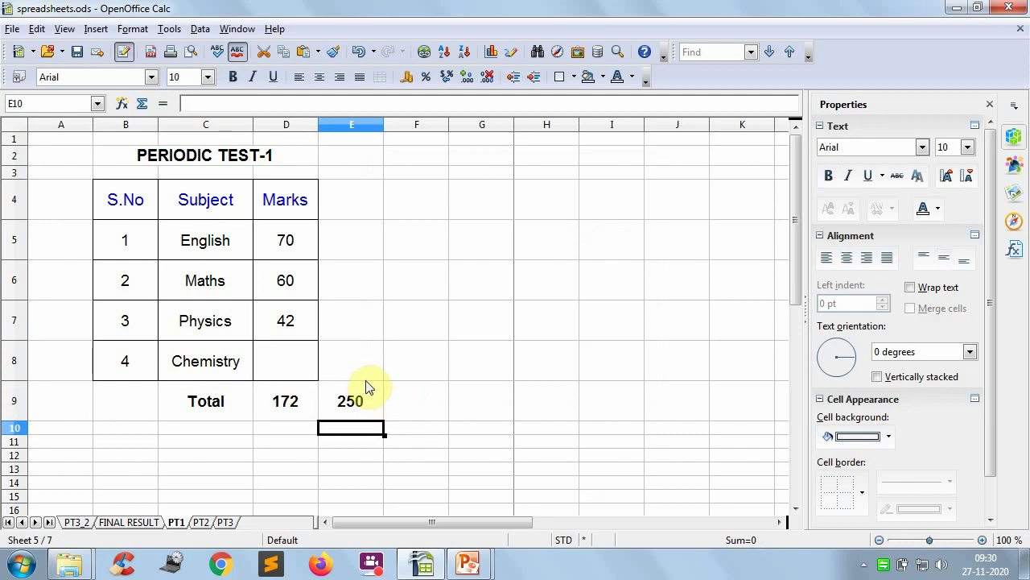
{"action": "left_click", "coordinate": [297, 357]}
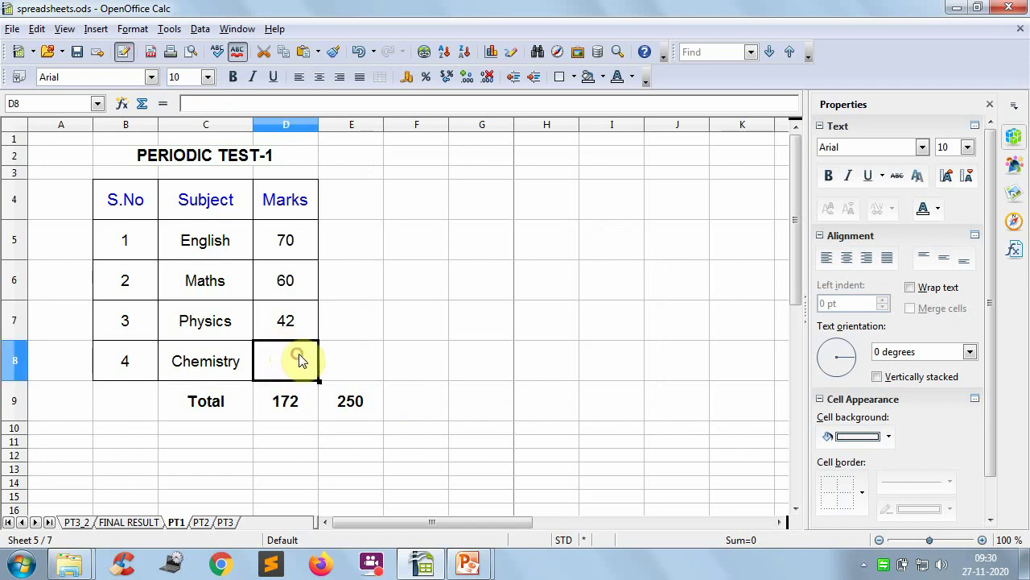
{"action": "left_click", "coordinate": [363, 406]}
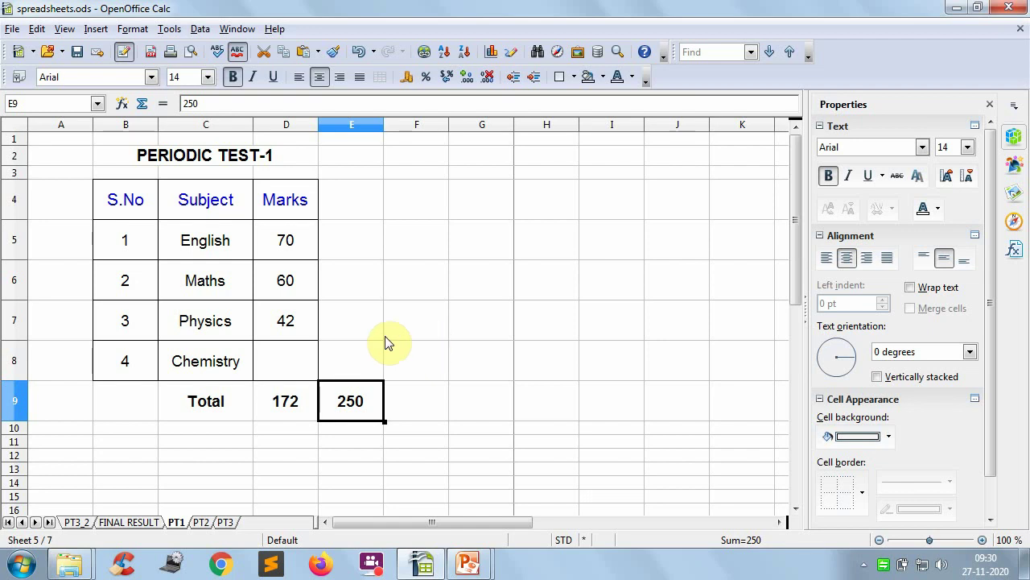
Step: Delete the contents of cell E9 next to the total marks, keeping its formatting
{"action": "left_click", "coordinate": [297, 348]}
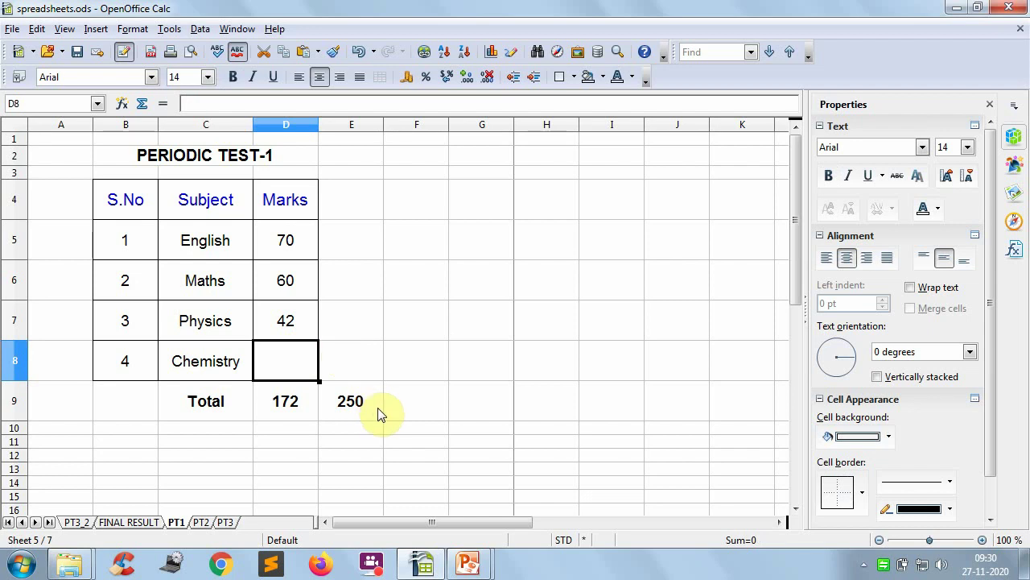
{"action": "left_click", "coordinate": [355, 404]}
{"action": "key", "text": "ctrl+b"}
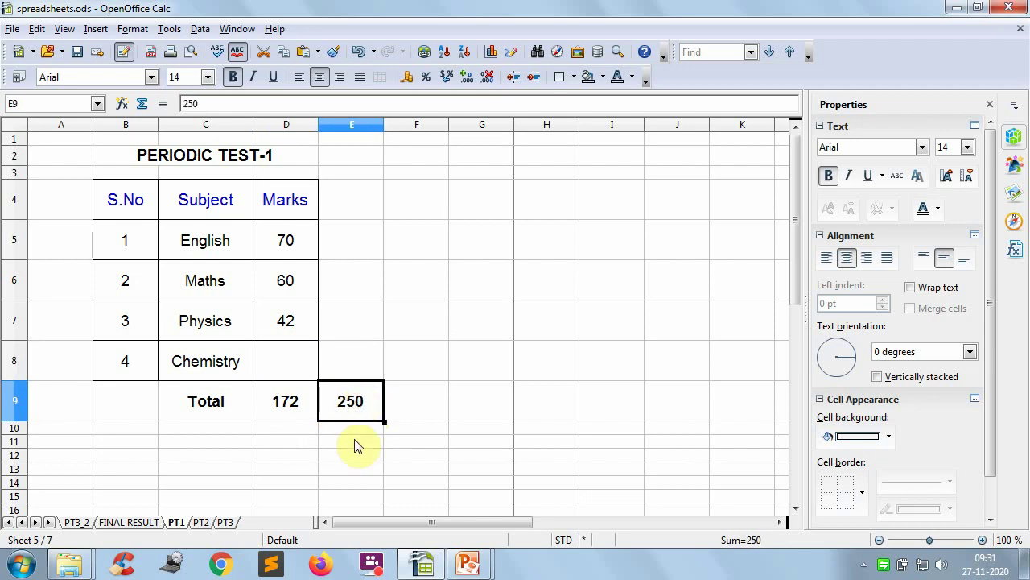
{"action": "key", "text": "BackSpace"}
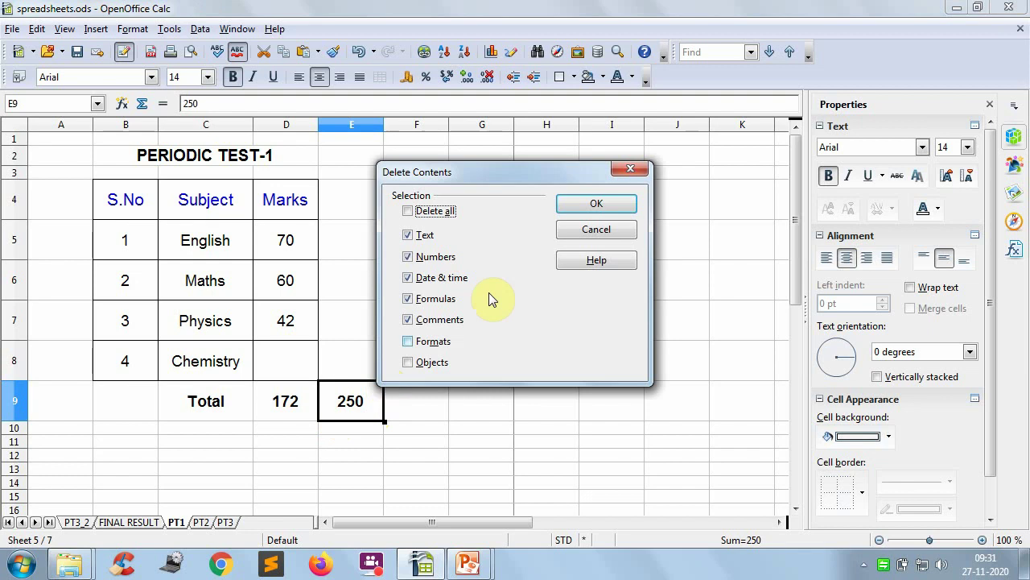
{"action": "left_click", "coordinate": [568, 205]}
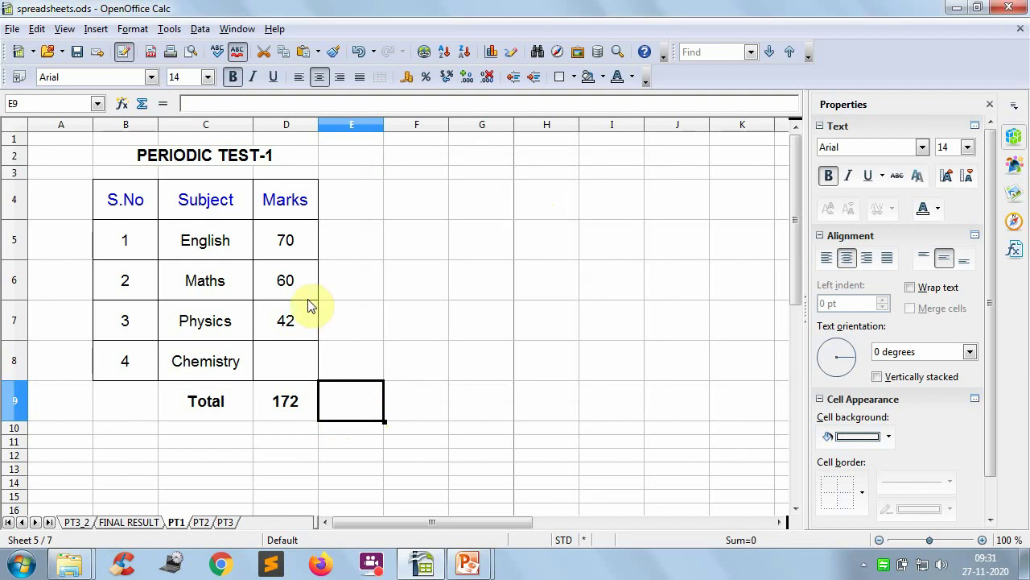
Step: Start a Goal Seek on PT1 with the total marks cell D9 as the formula cell
{"action": "left_click", "coordinate": [170, 31]}
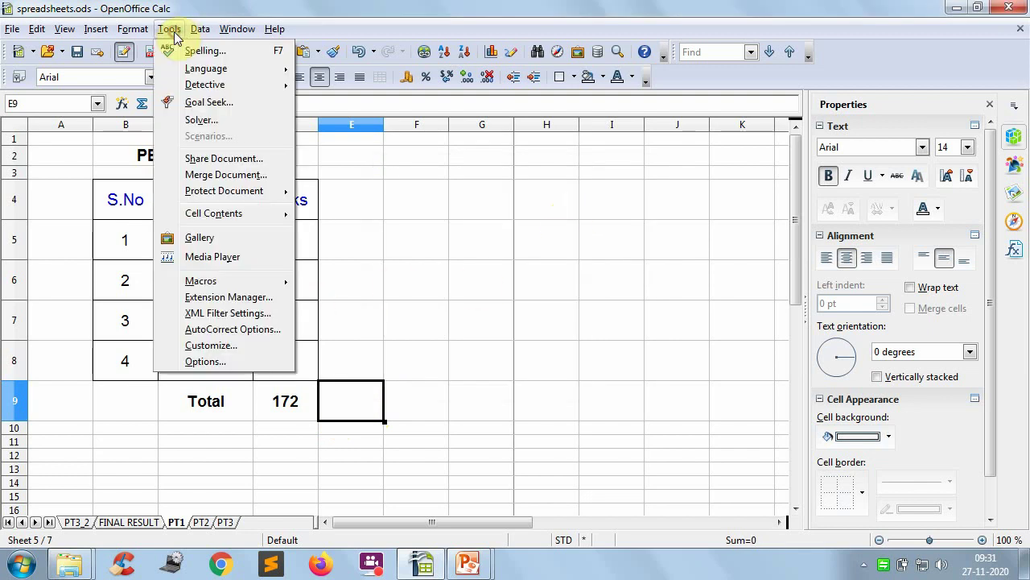
{"action": "left_click", "coordinate": [205, 109]}
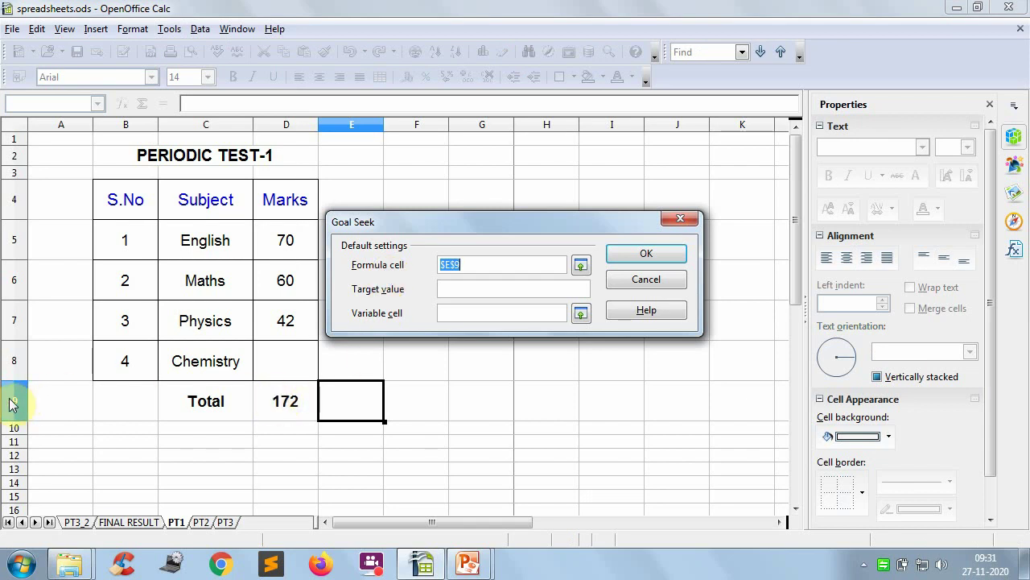
{"action": "left_click", "coordinate": [580, 266]}
{"action": "left_click", "coordinate": [281, 401]}
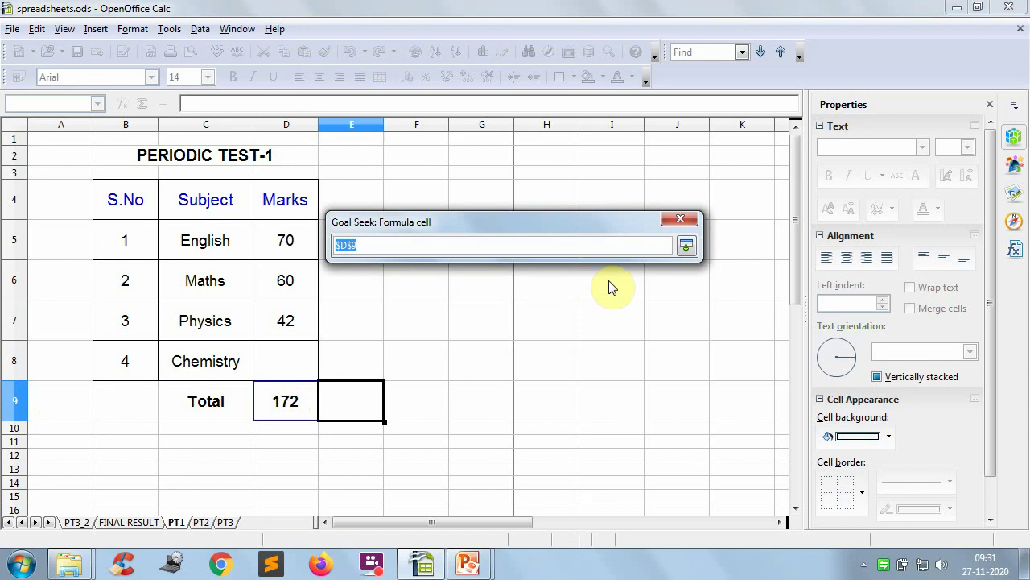
{"action": "left_click", "coordinate": [685, 246]}
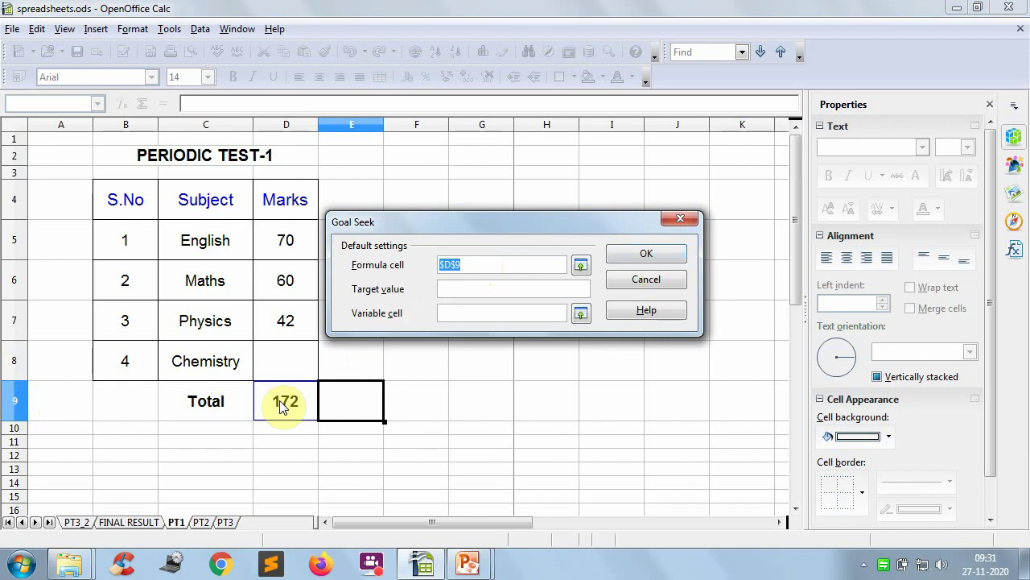
Step: Set the Goal Seek target value to 250 and use the Chemistry marks cell D8 as the variable cell
{"action": "left_click", "coordinate": [486, 291]}
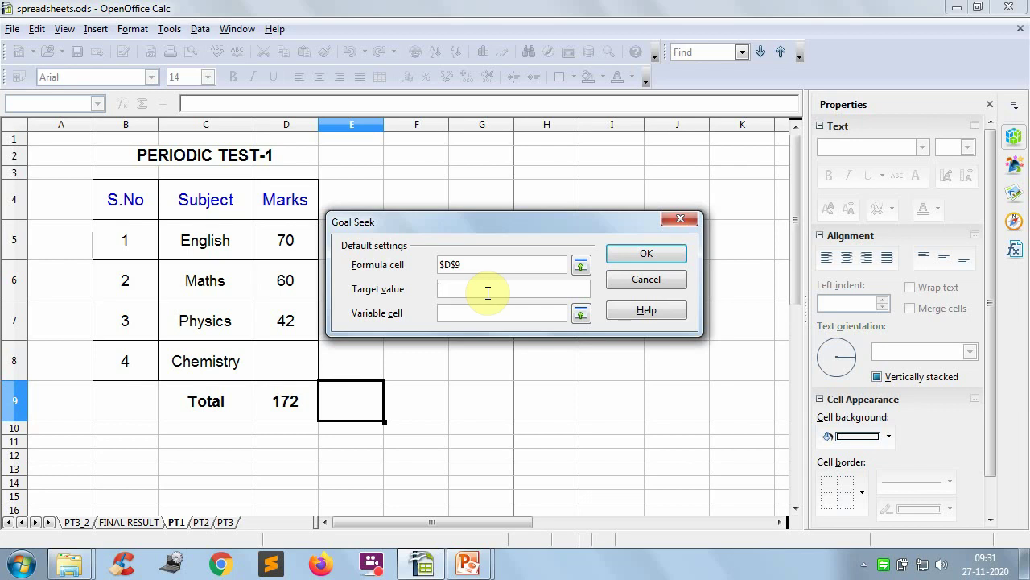
{"action": "type", "text": "250"}
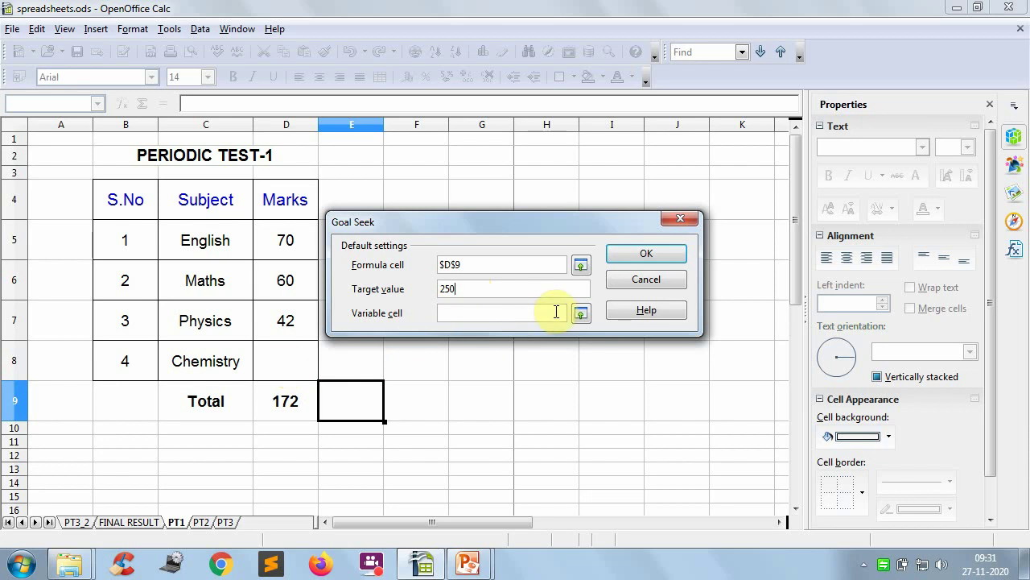
{"action": "left_click", "coordinate": [581, 313]}
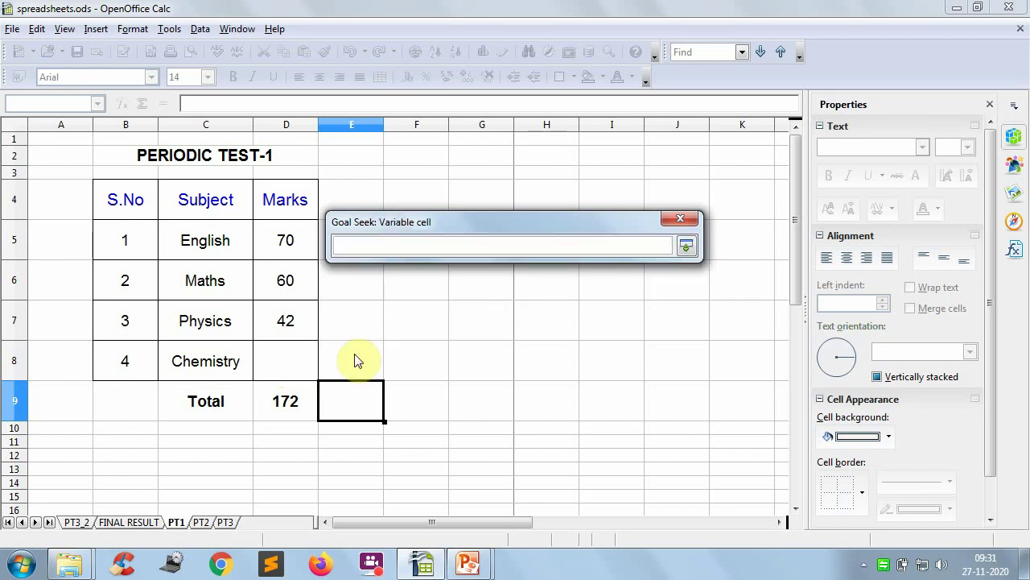
{"action": "left_click", "coordinate": [290, 357]}
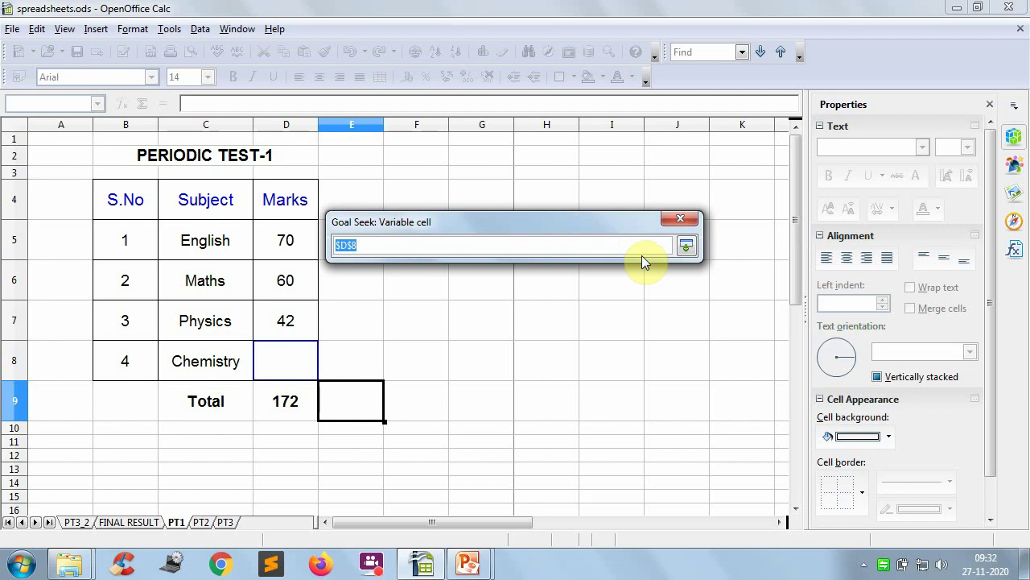
{"action": "left_click", "coordinate": [686, 249]}
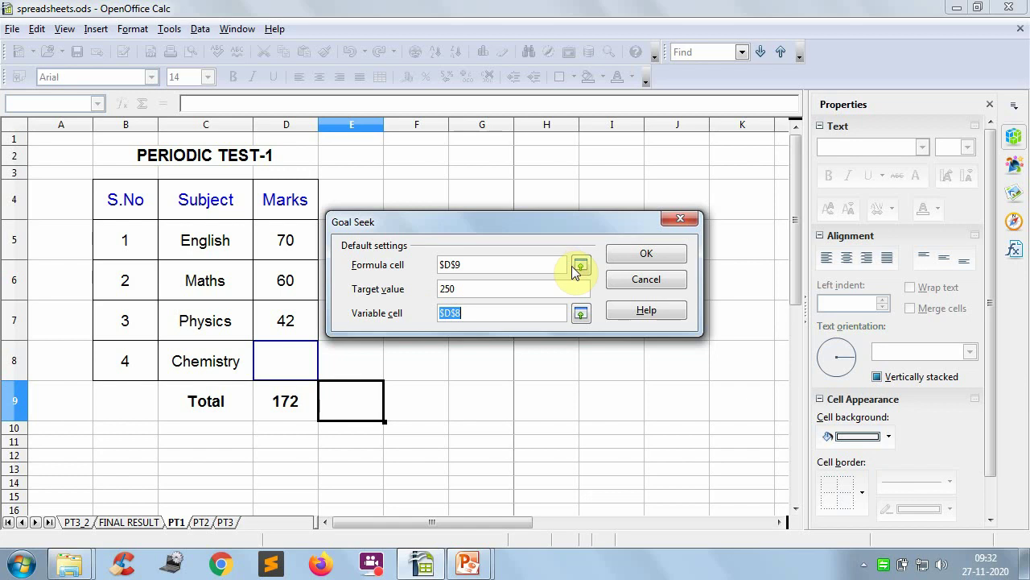
Step: Run the Goal Seek, insert its result into the Chemistry marks cell, and check the total's formula
{"action": "left_click", "coordinate": [631, 257]}
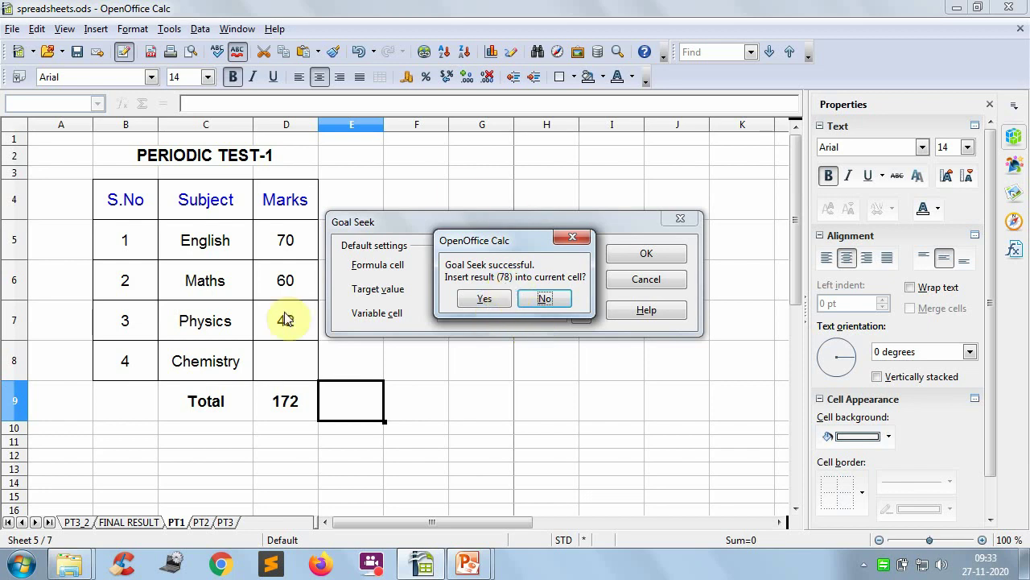
{"action": "left_click", "coordinate": [485, 300]}
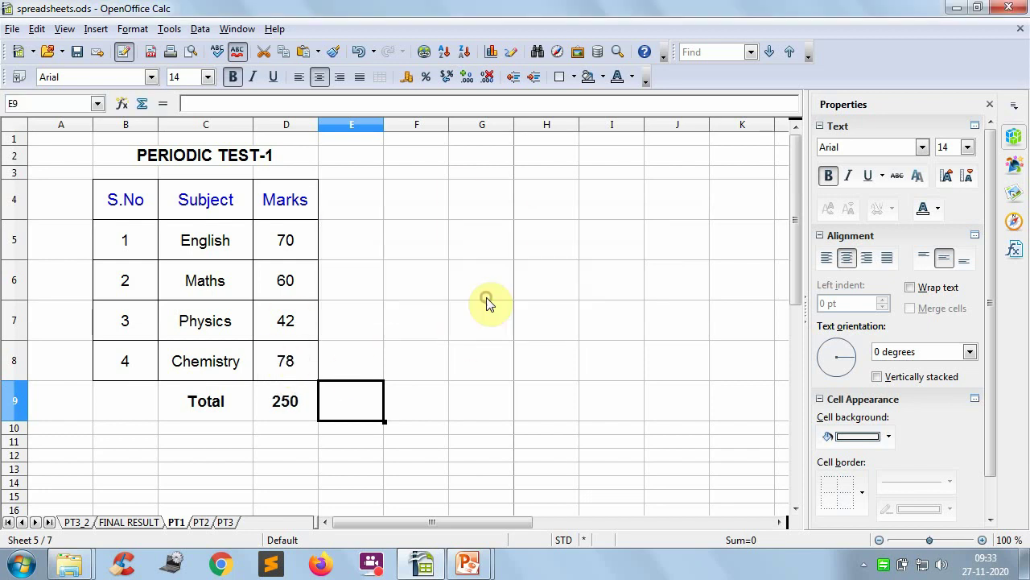
{"action": "left_click", "coordinate": [286, 365]}
{"action": "left_click", "coordinate": [286, 401]}
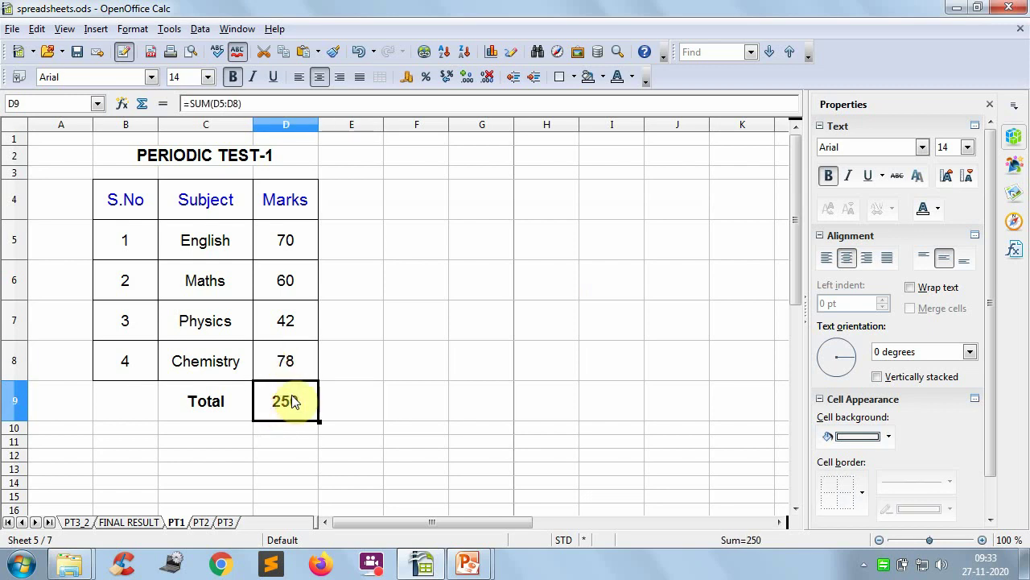
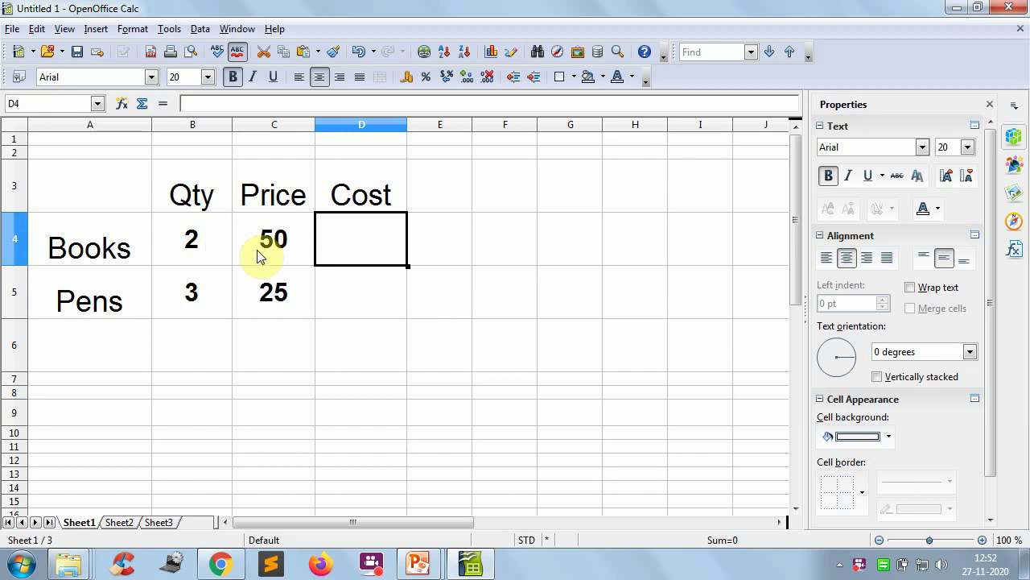
Step: Calculate the cost of the books in D4 with the formula =B4*C4
{"action": "type", "text": "="}
{"action": "left_click", "coordinate": [190, 241]}
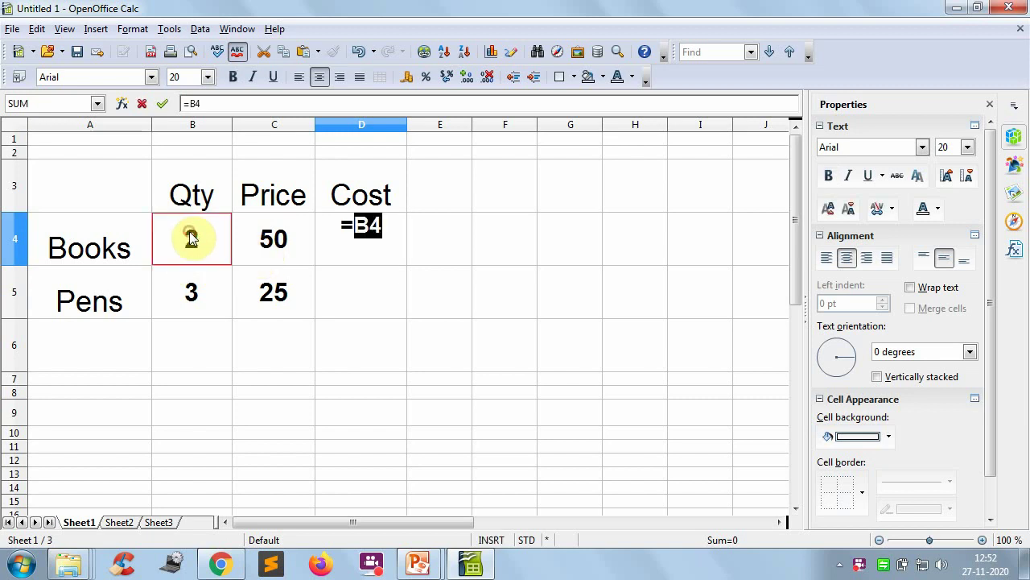
{"action": "type", "text": "*"}
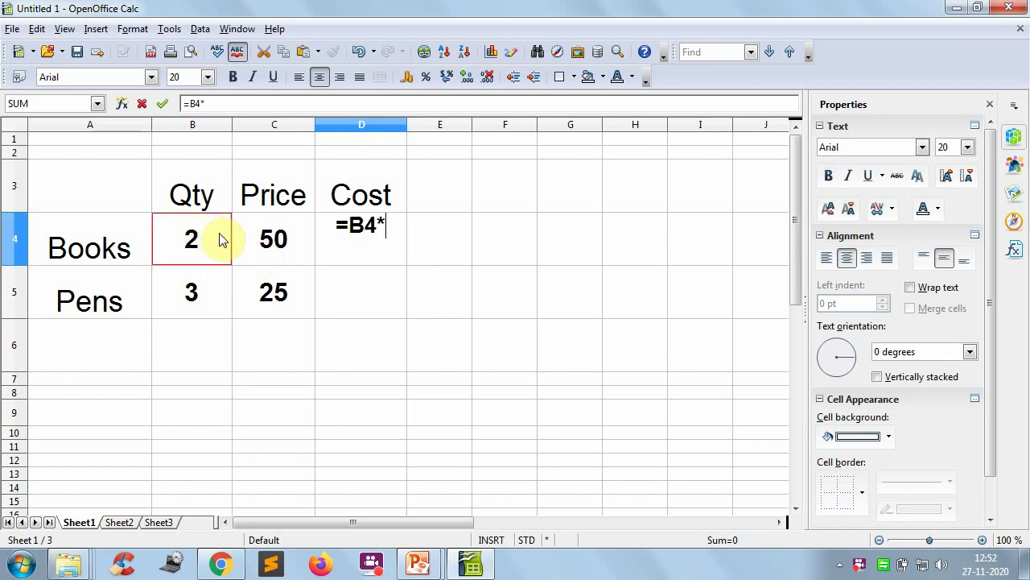
{"action": "key", "text": "Left"}
{"action": "key", "text": "Return"}
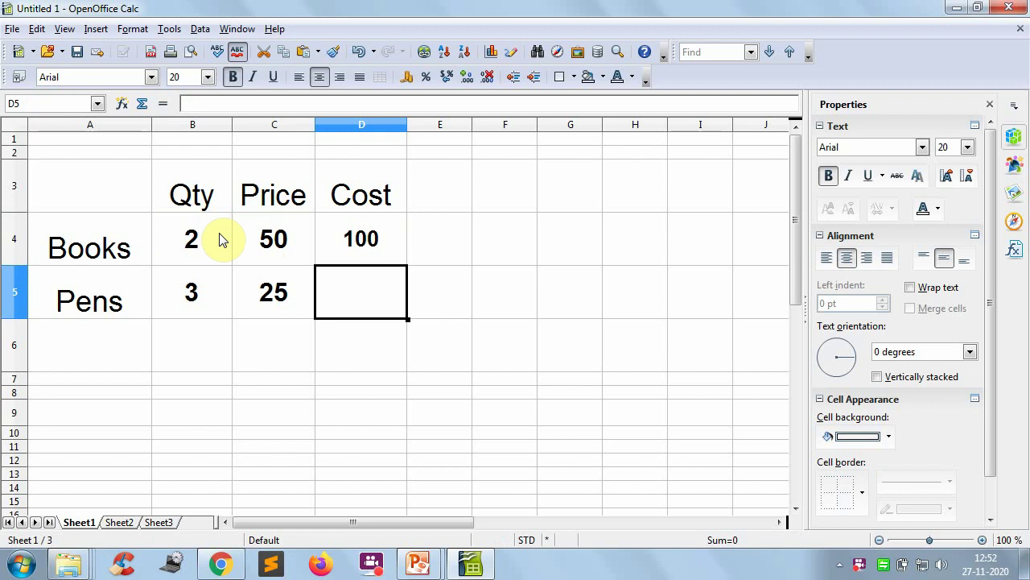
Step: Calculate the cost of the pens in D5 with the formula =B5*C5
{"action": "type", "text": "="}
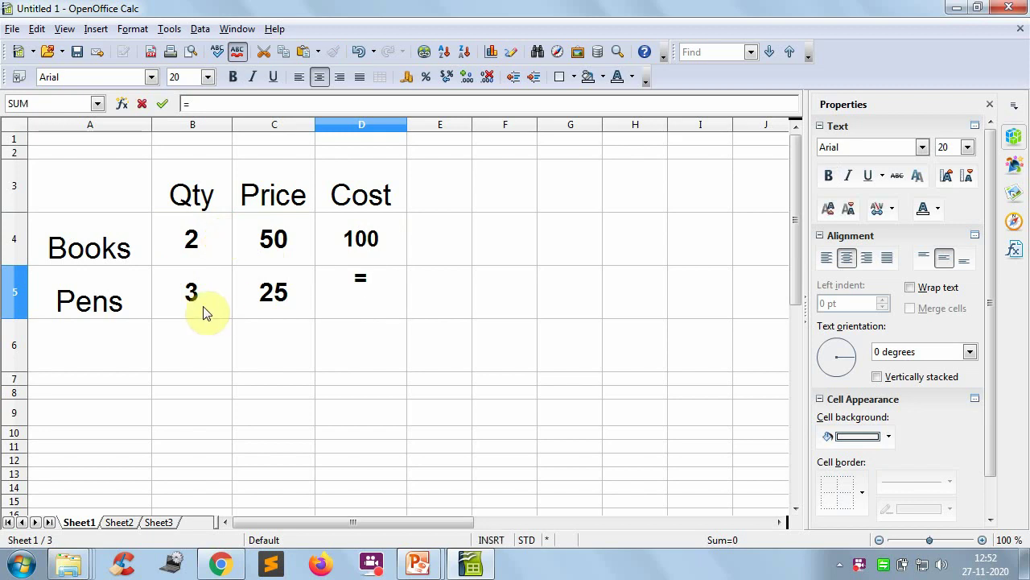
{"action": "left_click", "coordinate": [194, 297]}
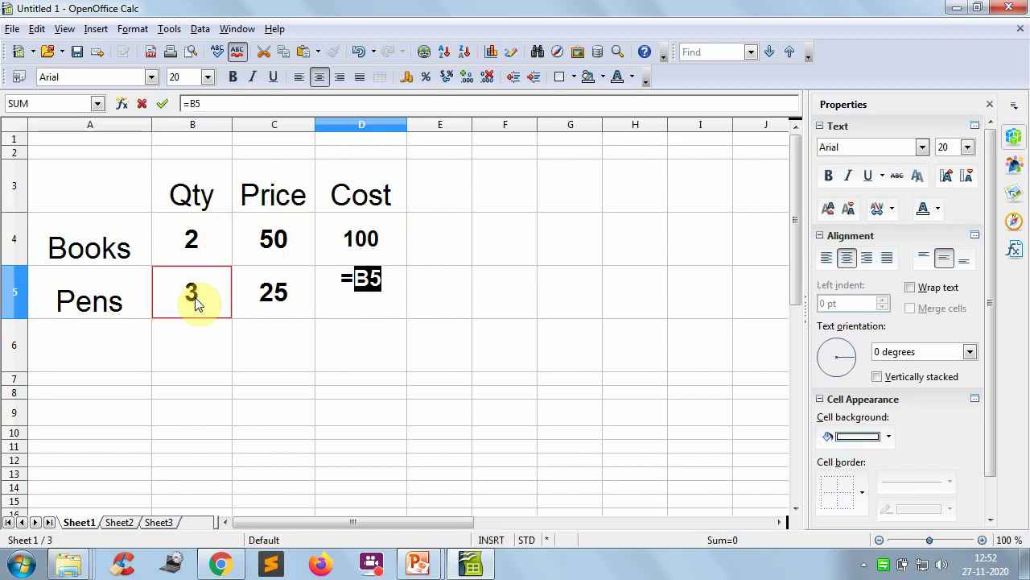
{"action": "type", "text": "*"}
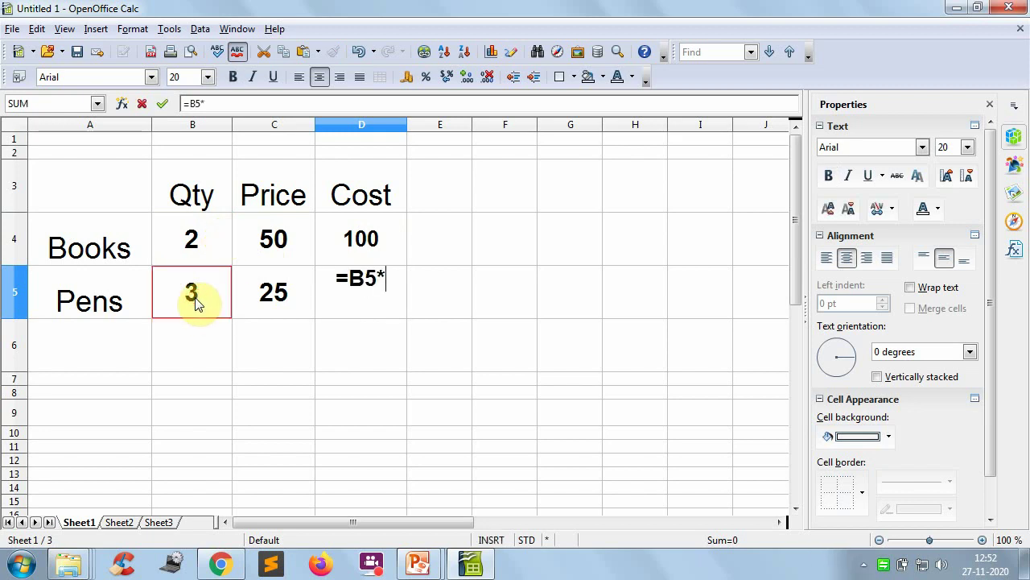
{"action": "key", "text": "Left"}
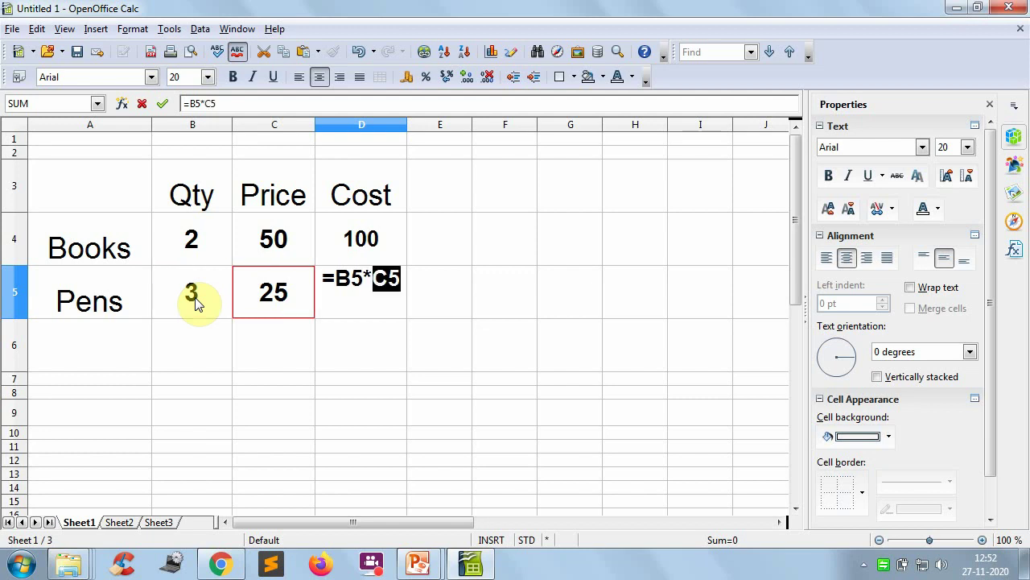
{"action": "key", "text": "Return"}
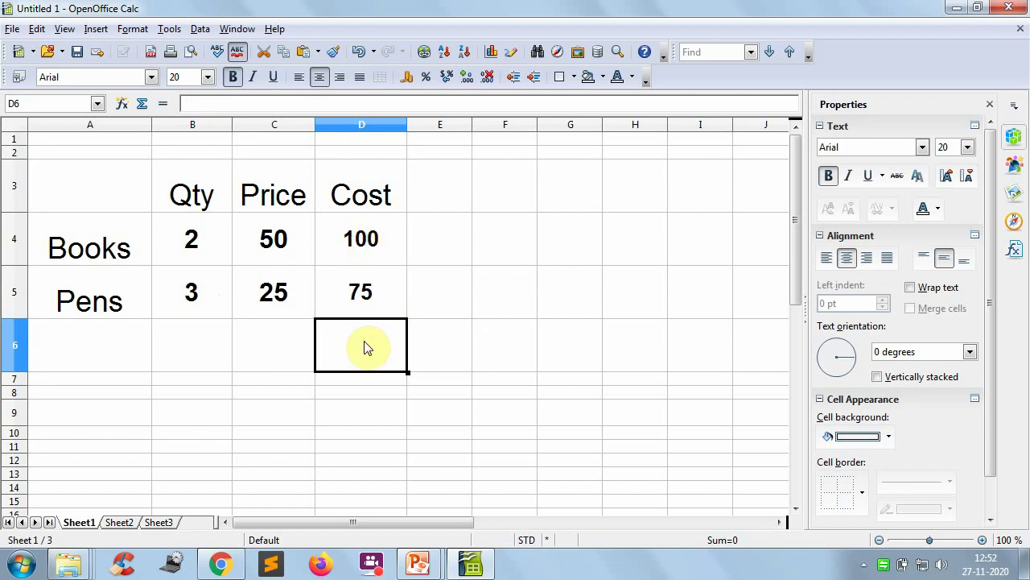
Step: Add up the two costs in D6 with the formula =D4+D5
{"action": "type", "text": "="}
{"action": "key", "text": "Up"}
{"action": "key", "text": "Up"}
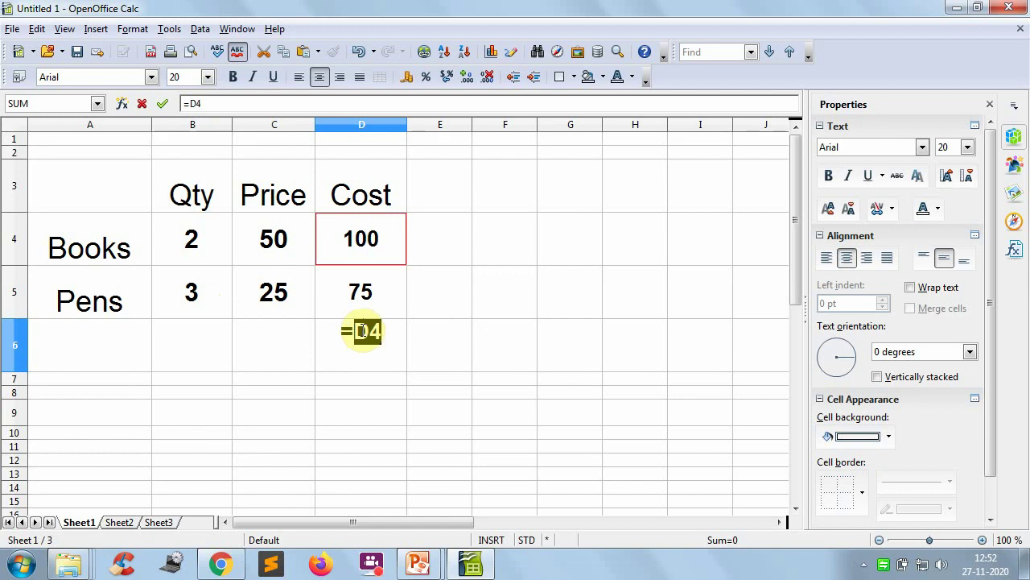
{"action": "type", "text": "+"}
{"action": "key", "text": "Up"}
{"action": "key", "text": "Return"}
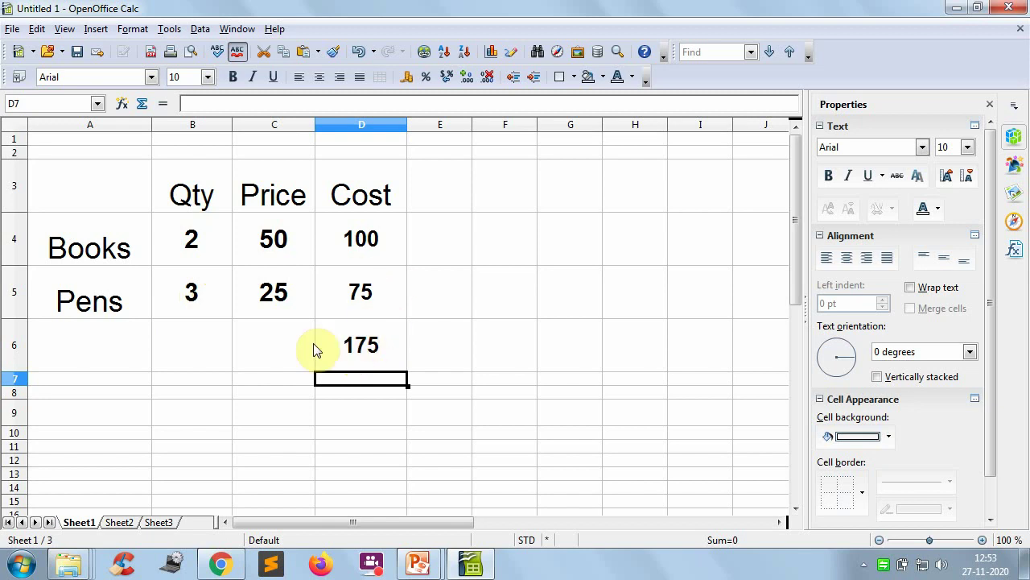
Step: Enter 500 in cell E6 beside the total cost
{"action": "left_click", "coordinate": [440, 346]}
{"action": "type", "text": "500"}
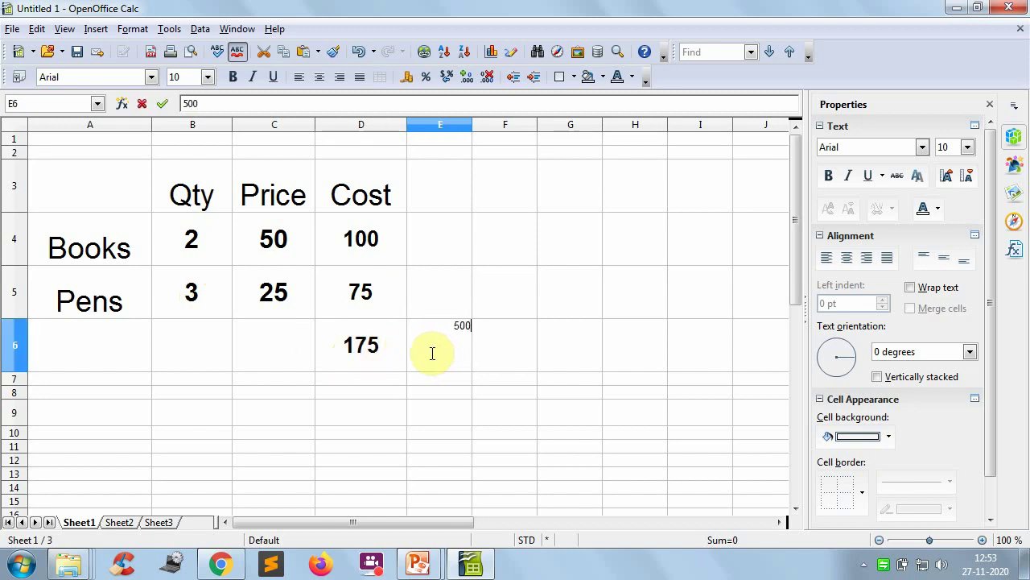
{"action": "key", "text": "Return"}
Step: Make the 500 in E6 bold at size 20, and centre it horizontally and vertically
{"action": "left_click", "coordinate": [430, 350]}
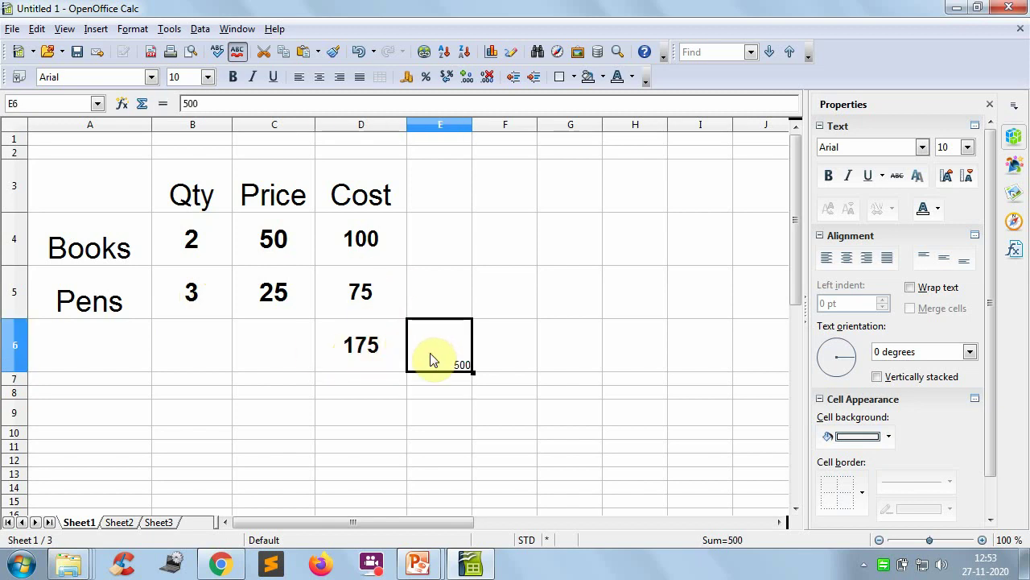
{"action": "key", "text": "ctrl+b"}
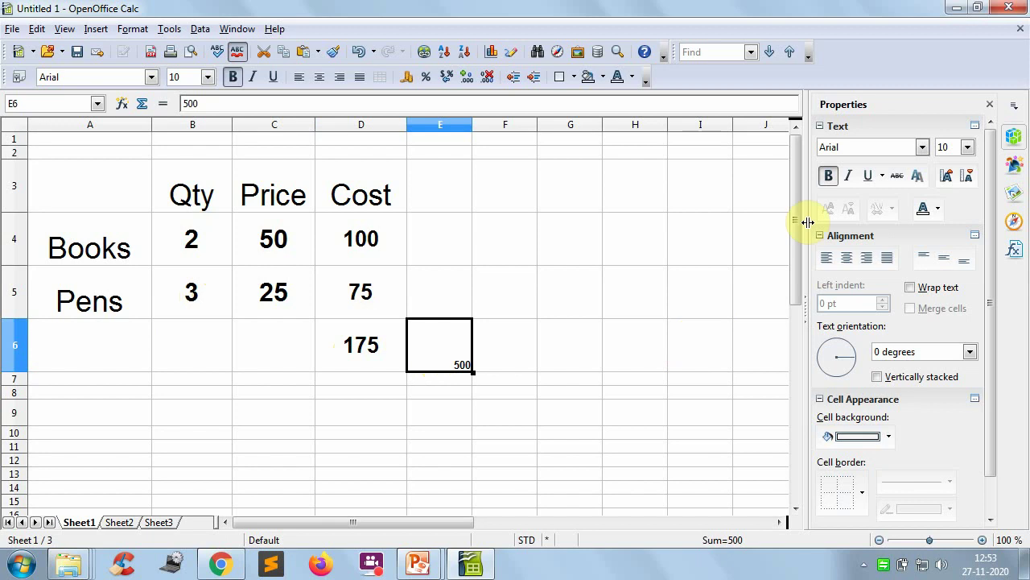
{"action": "left_click", "coordinate": [968, 147]}
{"action": "left_click", "coordinate": [944, 329]}
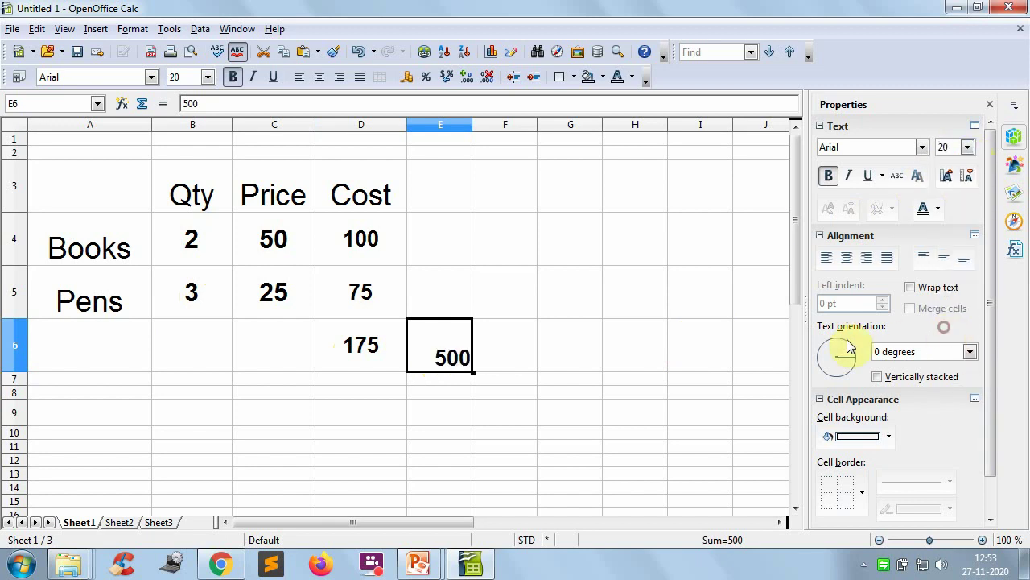
{"action": "left_click", "coordinate": [846, 258]}
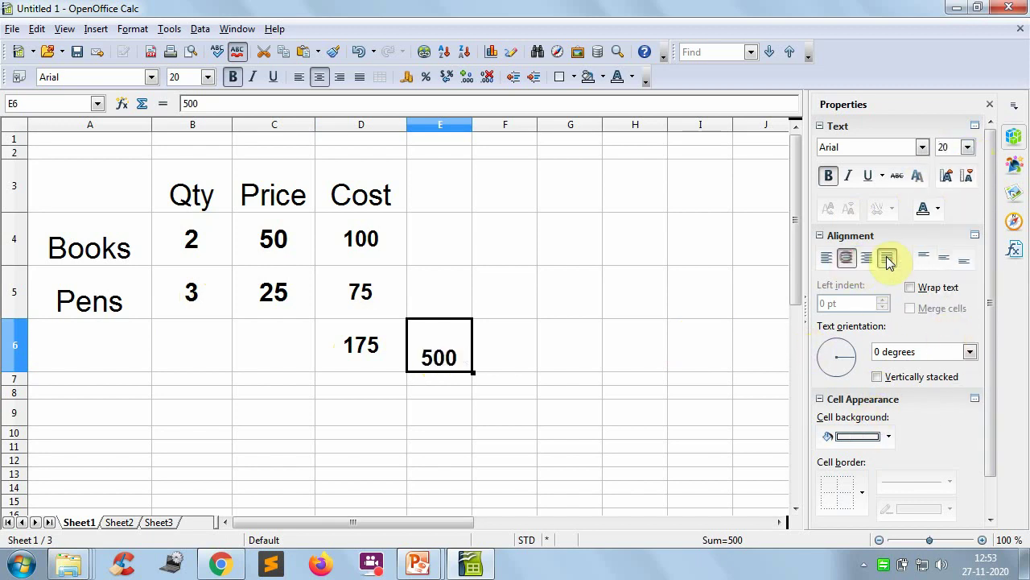
{"action": "left_click", "coordinate": [942, 258]}
Step: Give cell E6 a red background and deselect it
{"action": "left_click", "coordinate": [876, 437]}
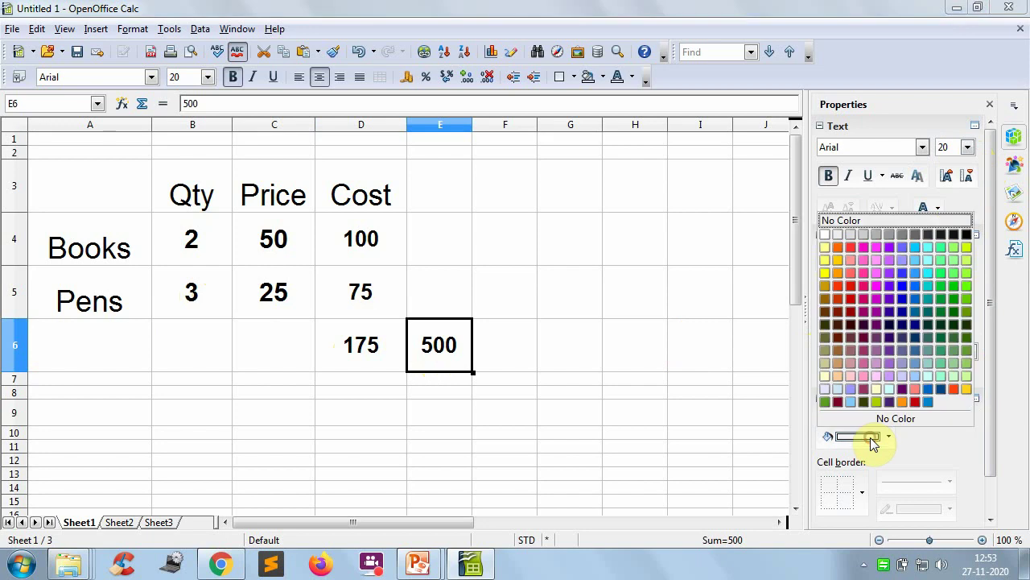
{"action": "left_click", "coordinate": [851, 247]}
{"action": "left_click", "coordinate": [690, 345]}
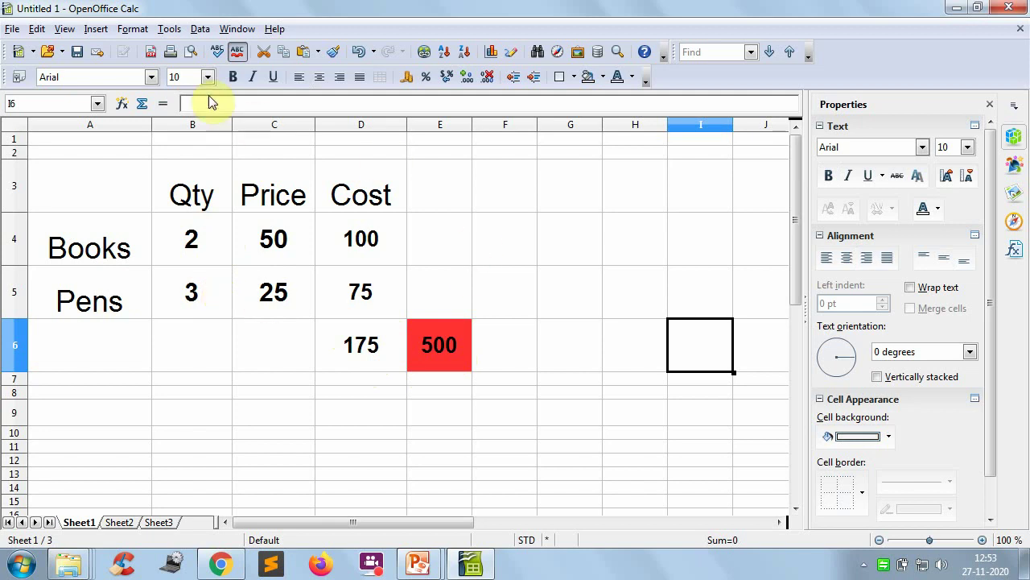
Step: Set up the Solver with target cell $D$6, an optimized value of 500, and $B$4:$B$5 as the changing cells
{"action": "left_click", "coordinate": [171, 30]}
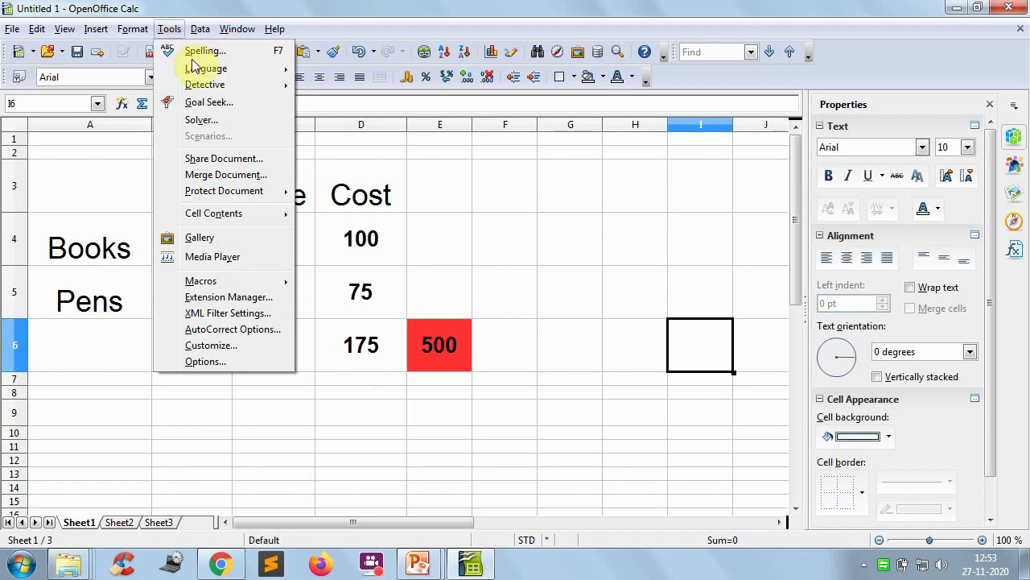
{"action": "left_click", "coordinate": [200, 121]}
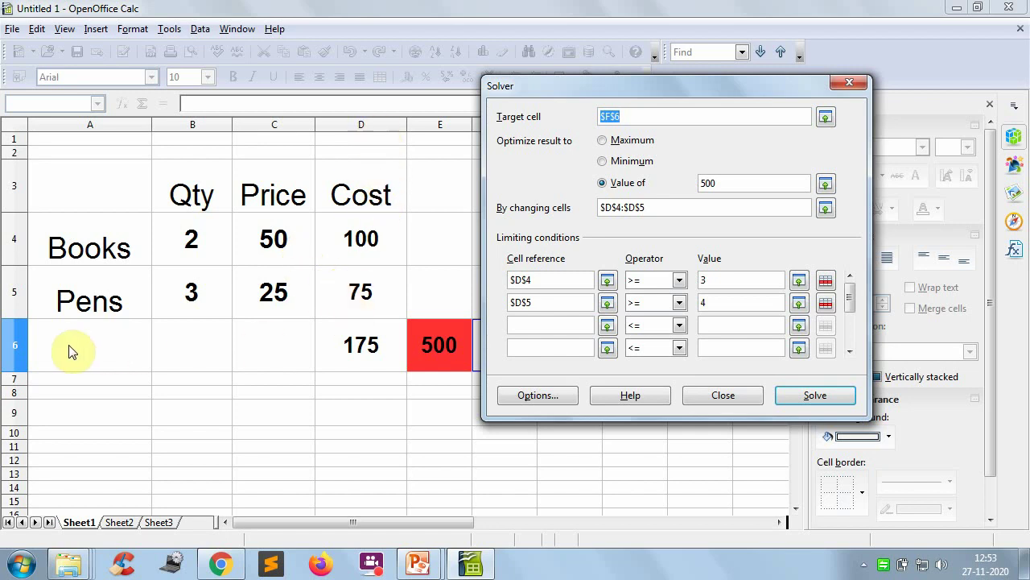
{"action": "left_click", "coordinate": [354, 342]}
{"action": "left_click", "coordinate": [753, 183]}
{"action": "left_click", "coordinate": [824, 209]}
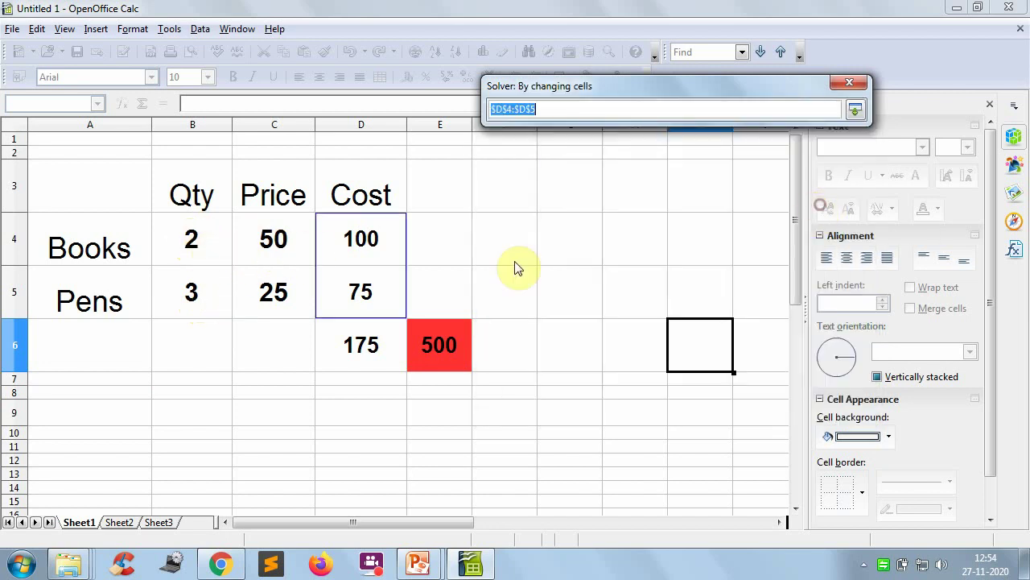
{"action": "left_click_drag", "start_coordinate": [186, 235], "coordinate": [193, 292]}
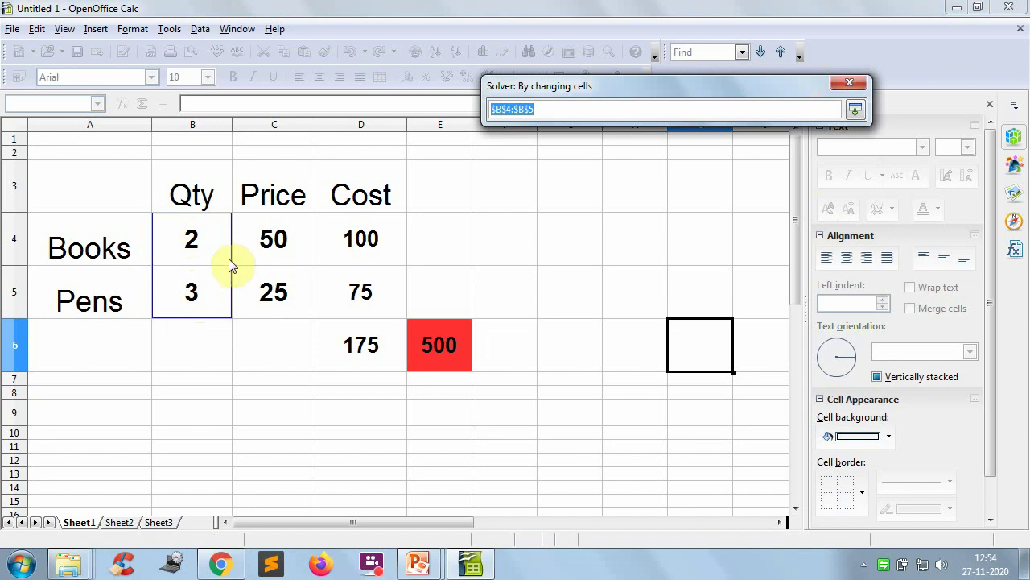
{"action": "key", "text": "Return"}
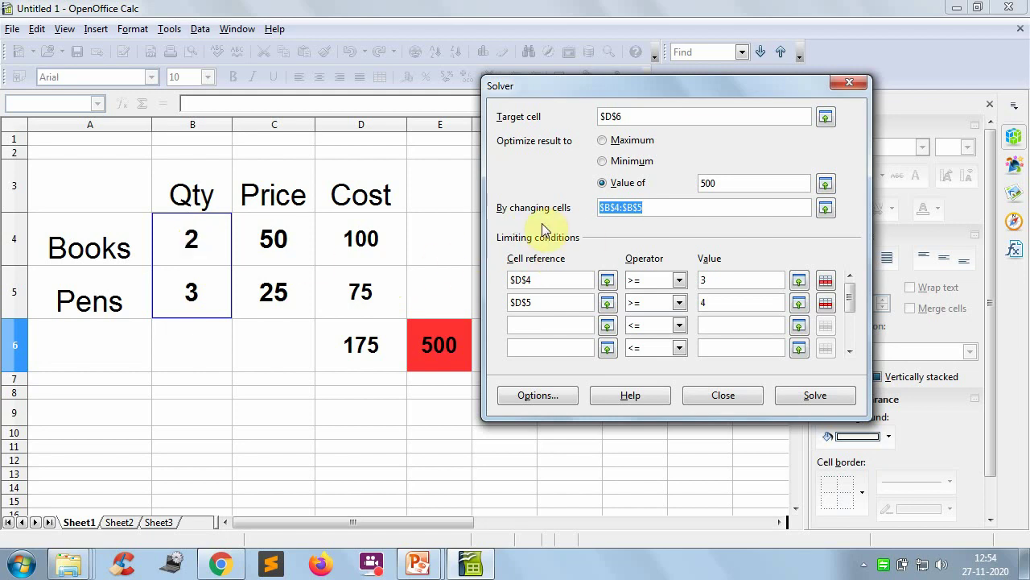
Step: Remove both old limiting conditions and add one requiring $B$4 >= 2
{"action": "left_click", "coordinate": [826, 280]}
{"action": "left_click", "coordinate": [825, 279]}
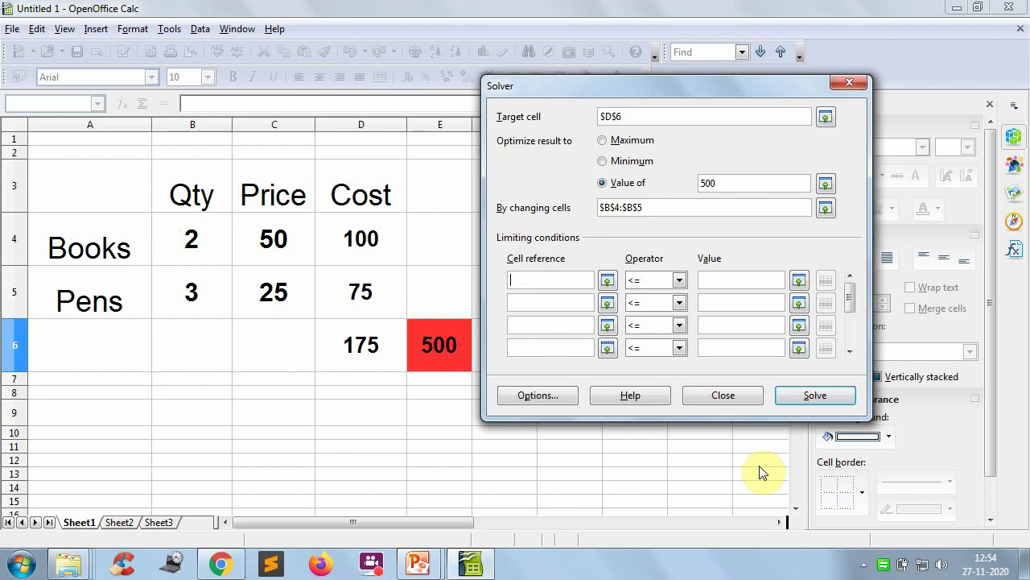
{"action": "left_click", "coordinate": [185, 240]}
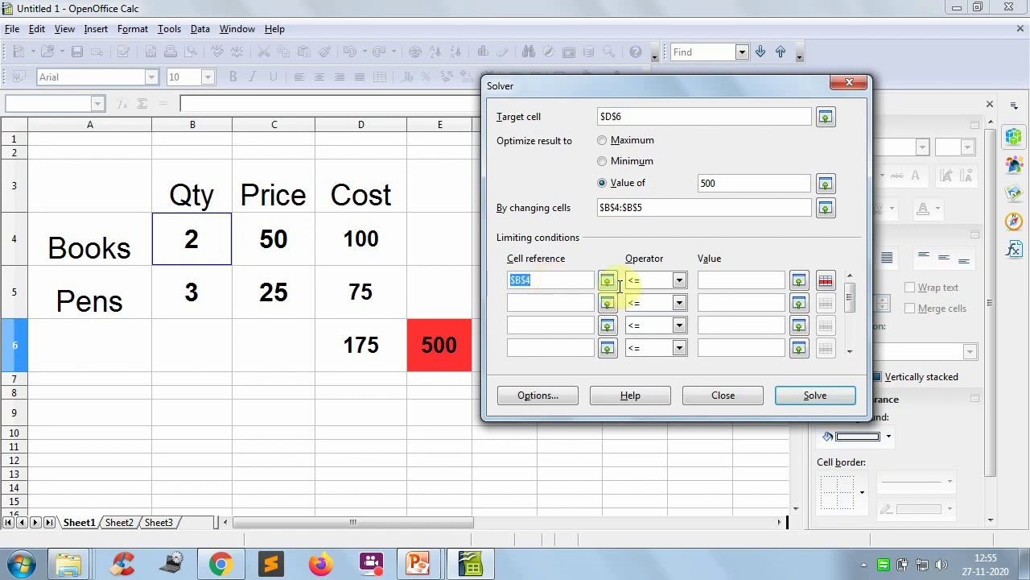
{"action": "left_click", "coordinate": [681, 280]}
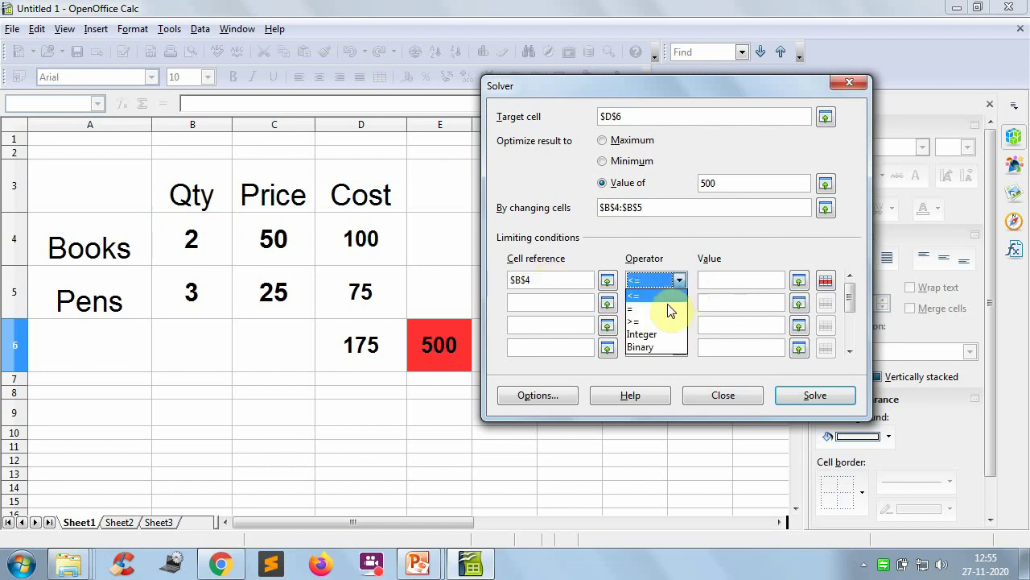
{"action": "left_click", "coordinate": [659, 317]}
{"action": "left_click", "coordinate": [749, 279]}
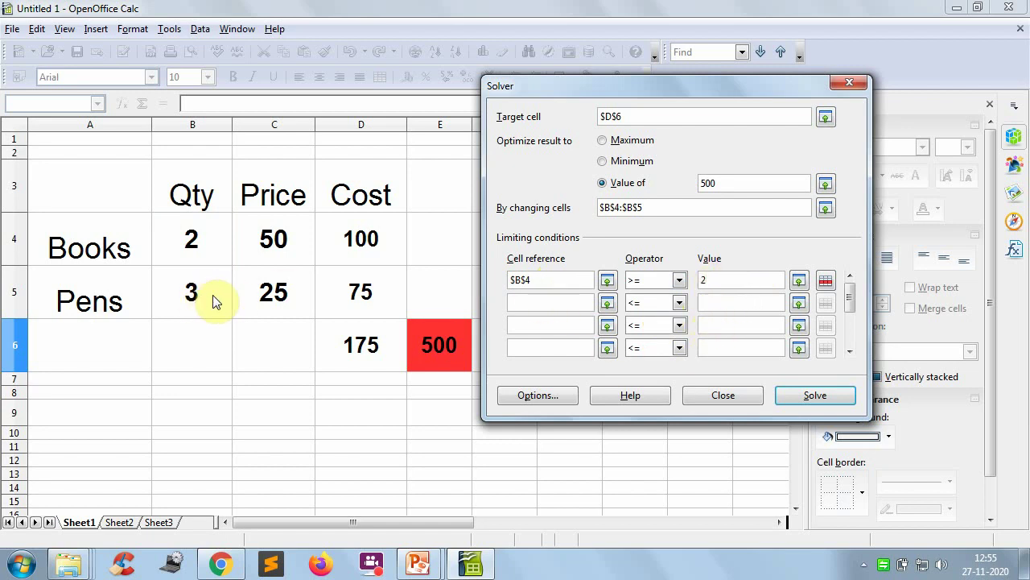
Step: Add a second limiting condition requiring $B$5 >= 3
{"action": "left_click", "coordinate": [546, 304]}
{"action": "left_click", "coordinate": [182, 294]}
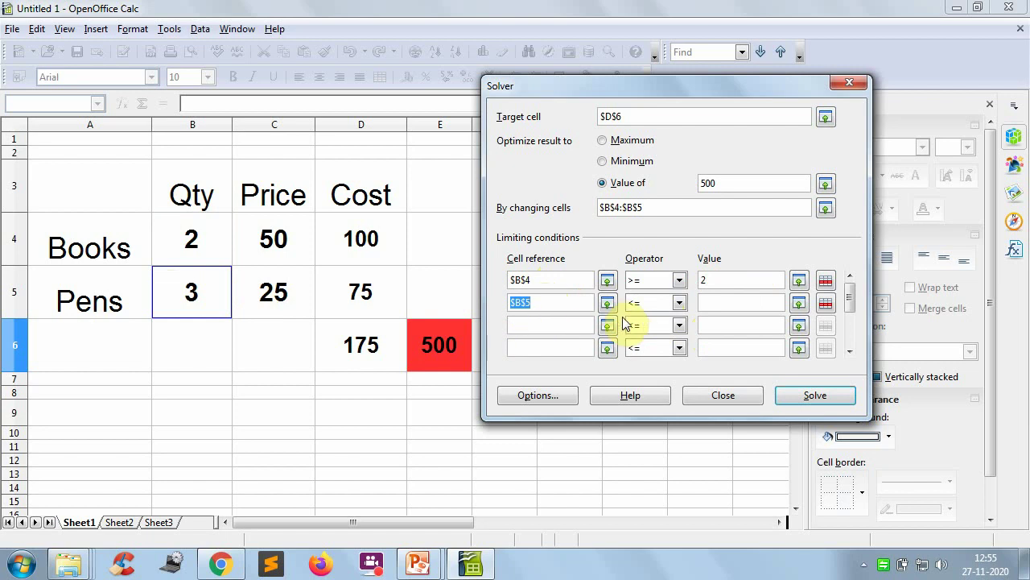
{"action": "left_click", "coordinate": [678, 302]}
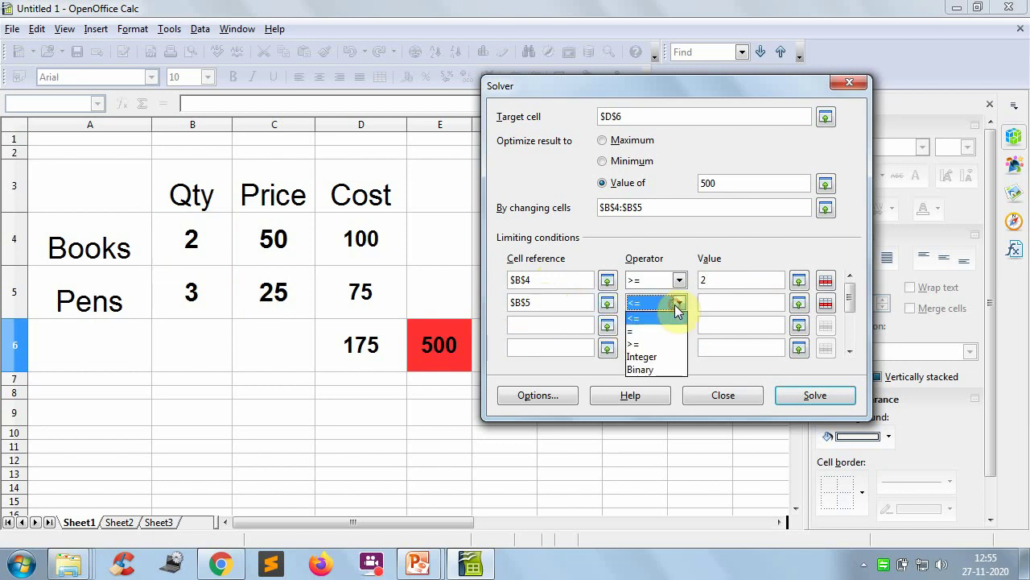
{"action": "left_click", "coordinate": [648, 336]}
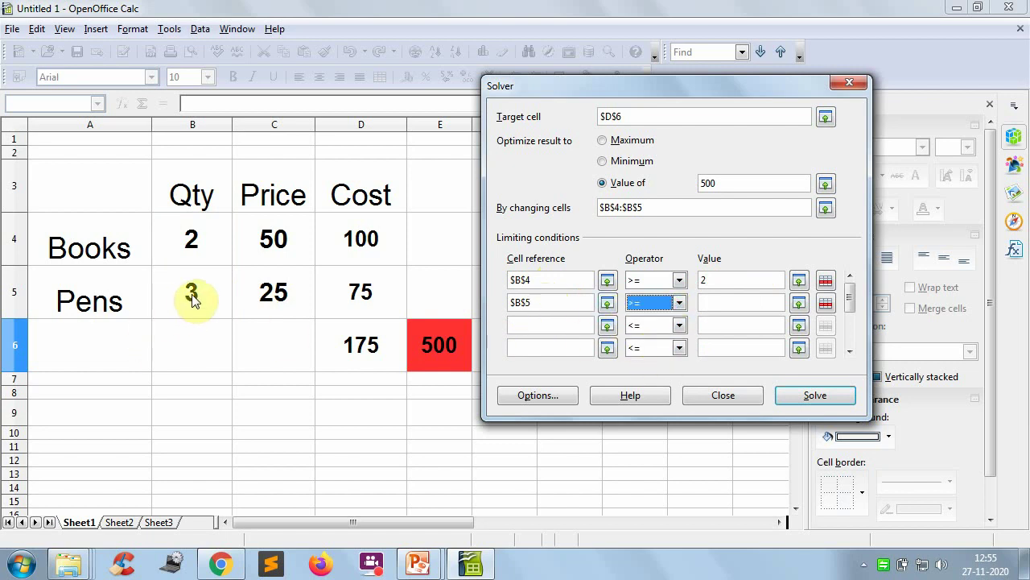
{"action": "left_click", "coordinate": [726, 296]}
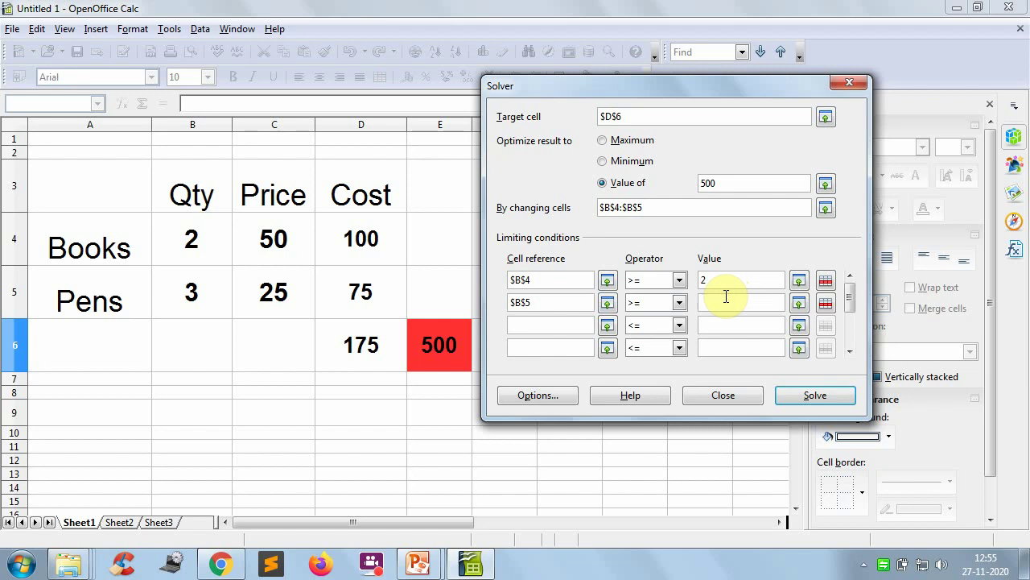
{"action": "type", "text": "3"}
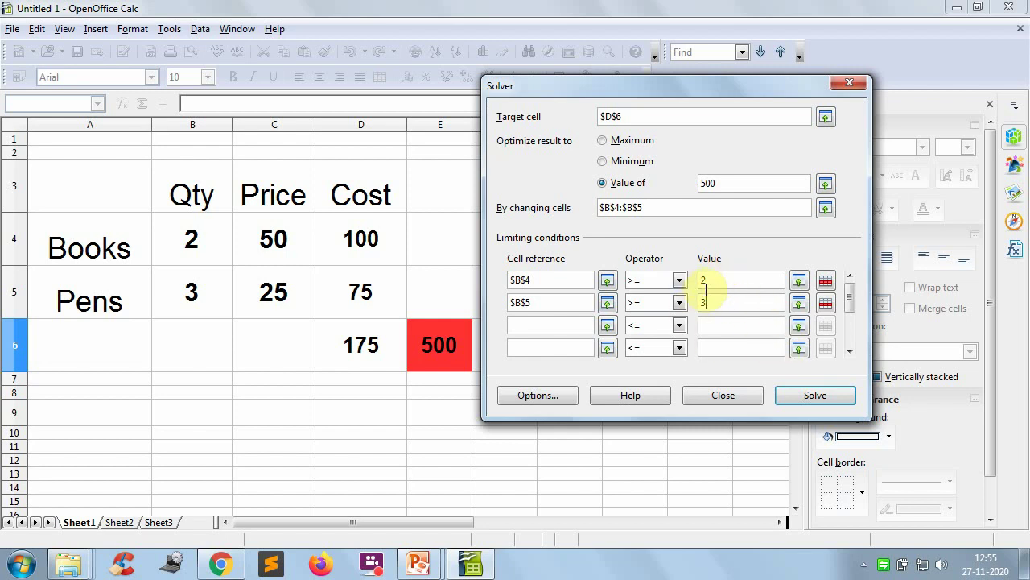
Step: Add a third limiting condition restricting $B$4 to Integer, leaving its value empty
{"action": "left_click", "coordinate": [205, 243]}
{"action": "left_click", "coordinate": [679, 325]}
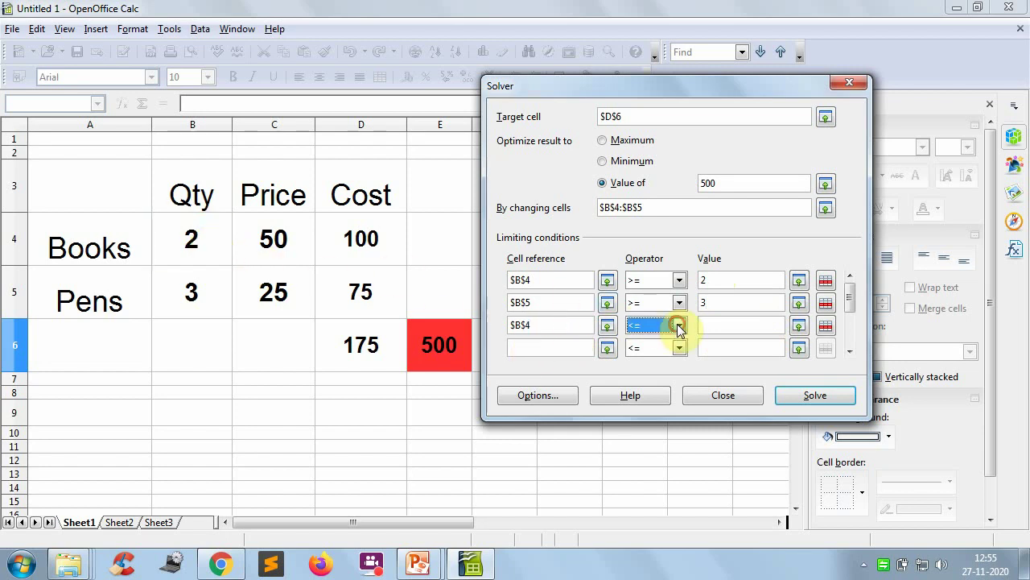
{"action": "left_click", "coordinate": [652, 380]}
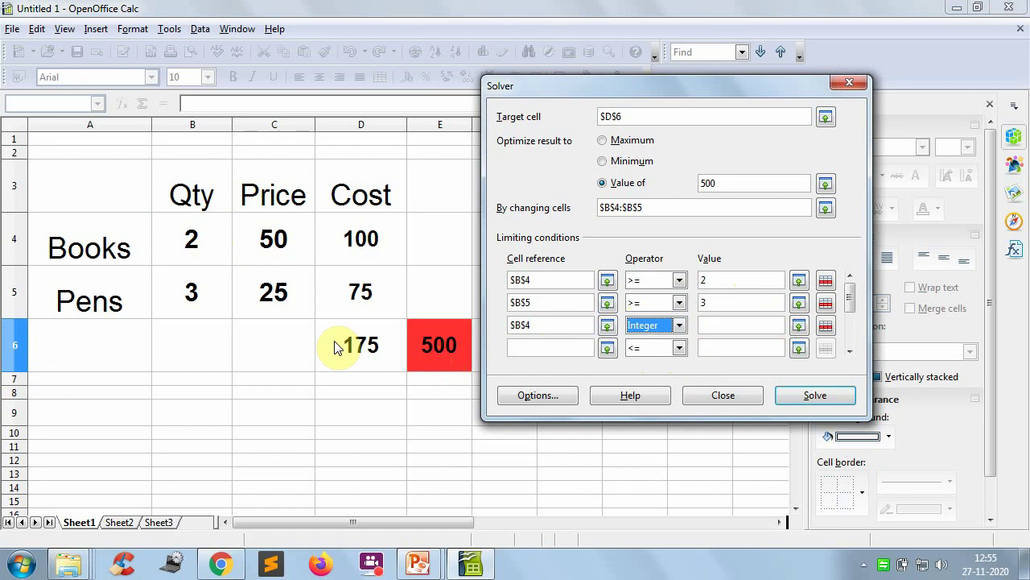
{"action": "left_click", "coordinate": [194, 249]}
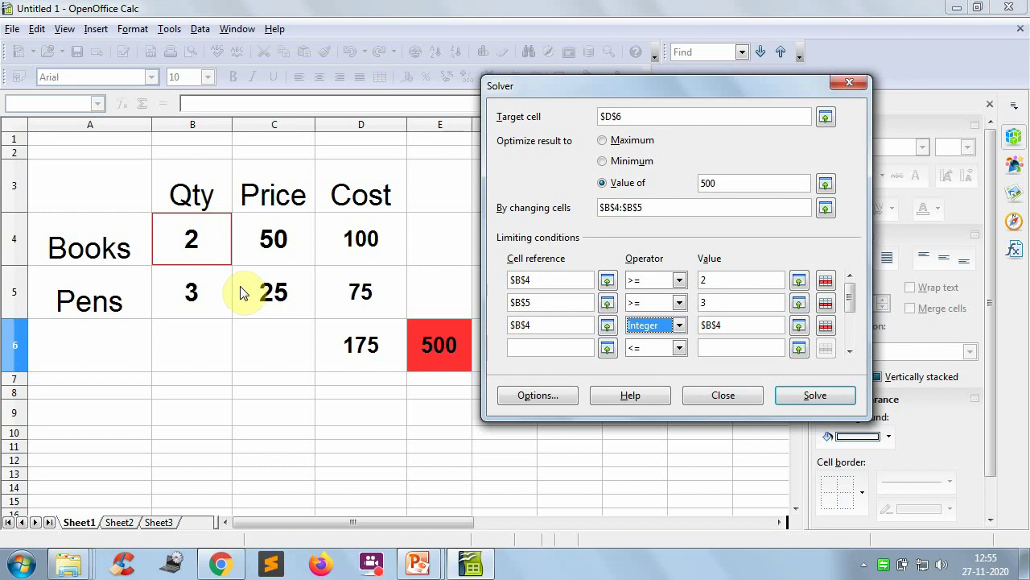
{"action": "left_click", "coordinate": [765, 327]}
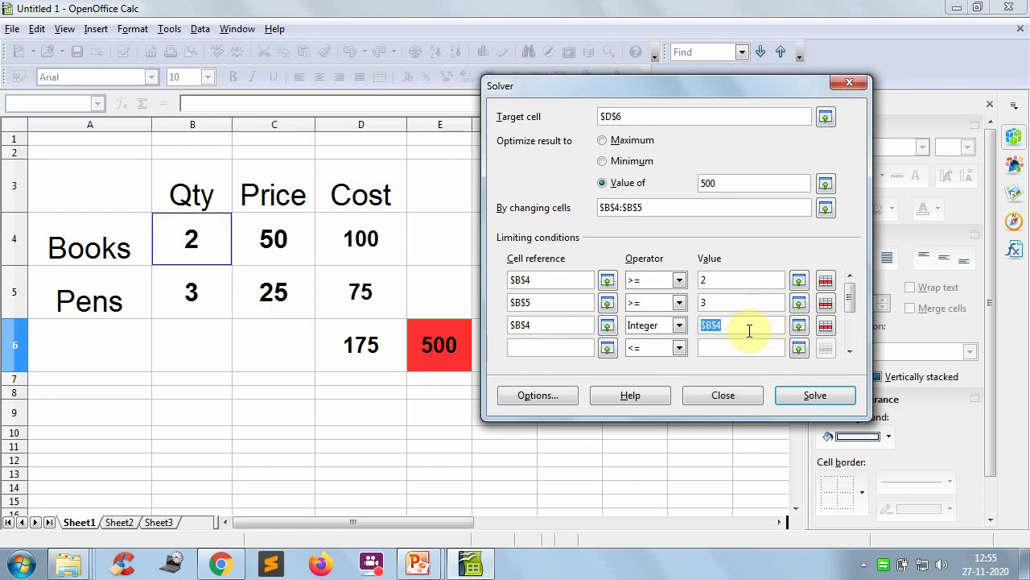
{"action": "key", "text": "BackSpace"}
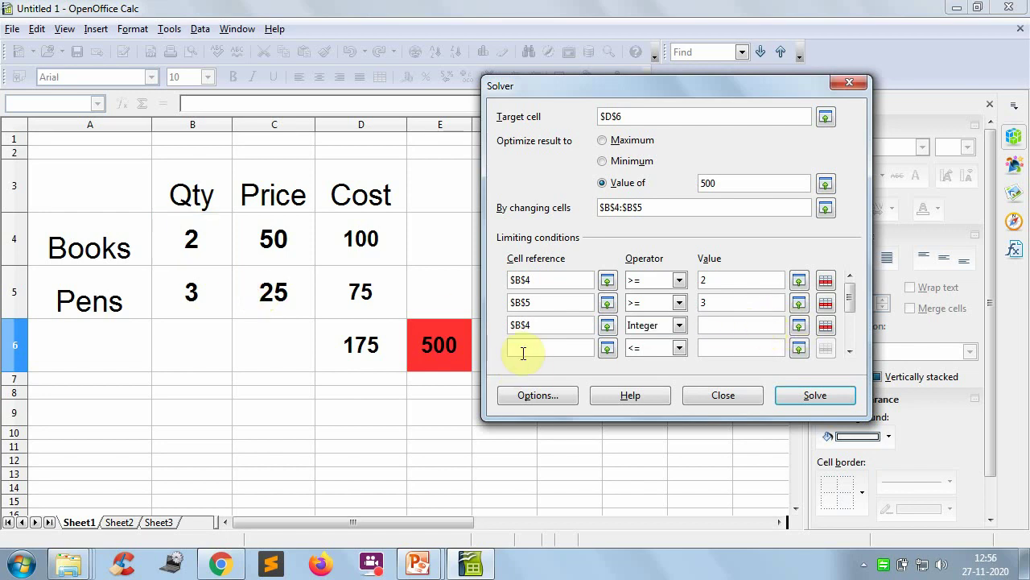
Step: Add a fourth limiting condition restricting $B$5 to Integer
{"action": "left_click", "coordinate": [192, 291]}
{"action": "left_click", "coordinate": [685, 348]}
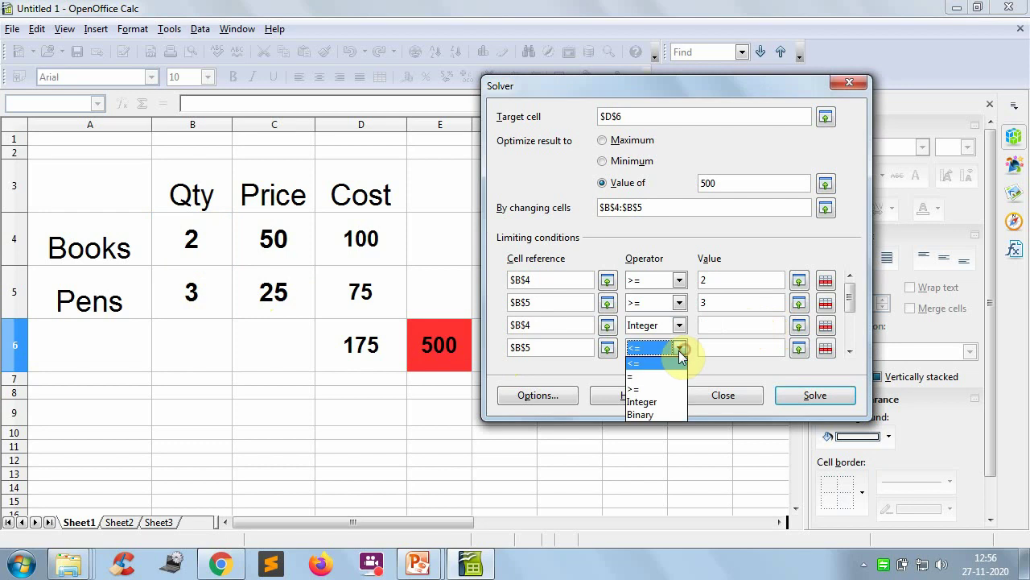
{"action": "left_click", "coordinate": [647, 399]}
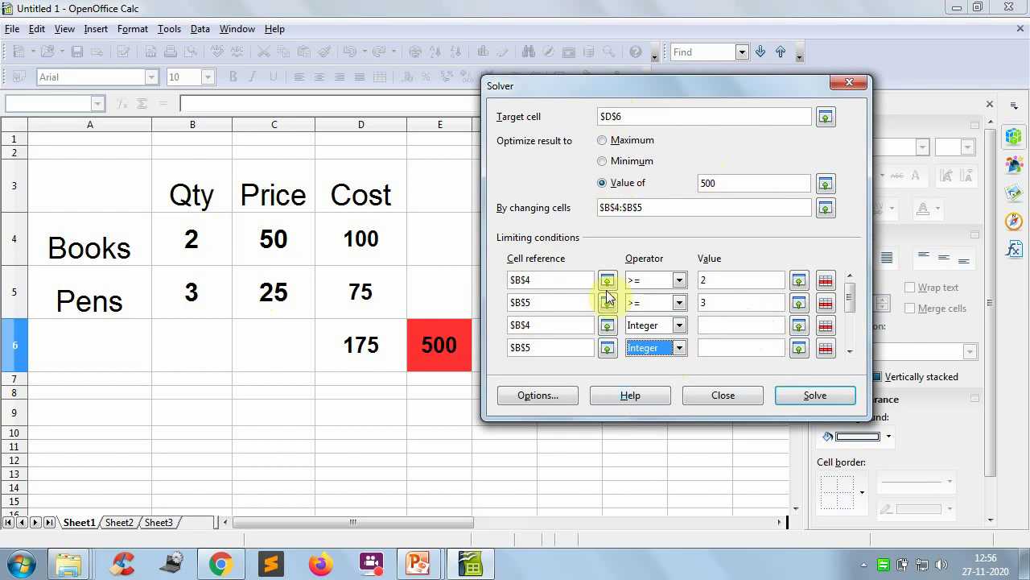
Step: Solve for the quantities of books and pens and keep the result
{"action": "left_click", "coordinate": [191, 239]}
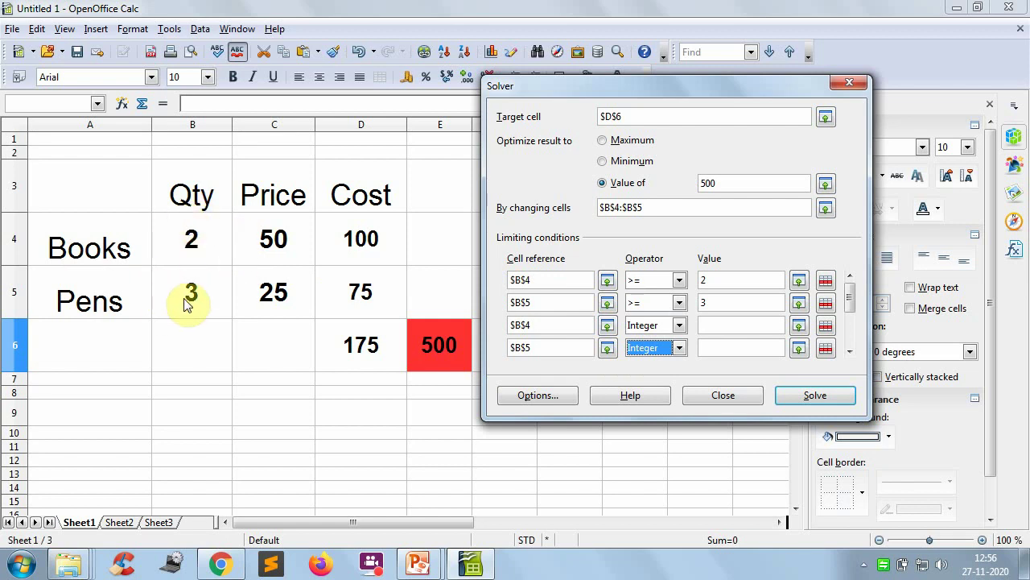
{"action": "left_click", "coordinate": [816, 397]}
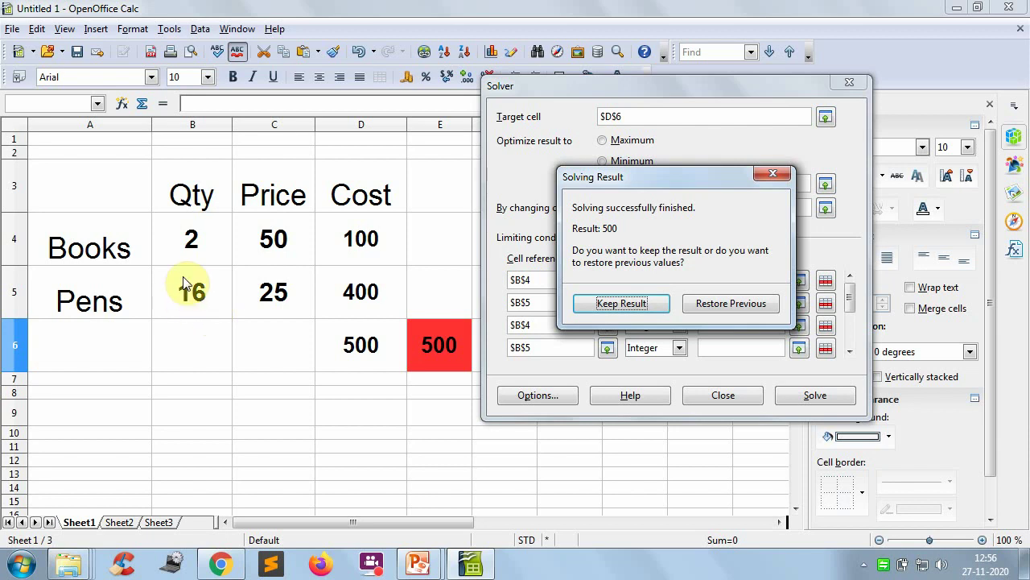
{"action": "left_click", "coordinate": [635, 308]}
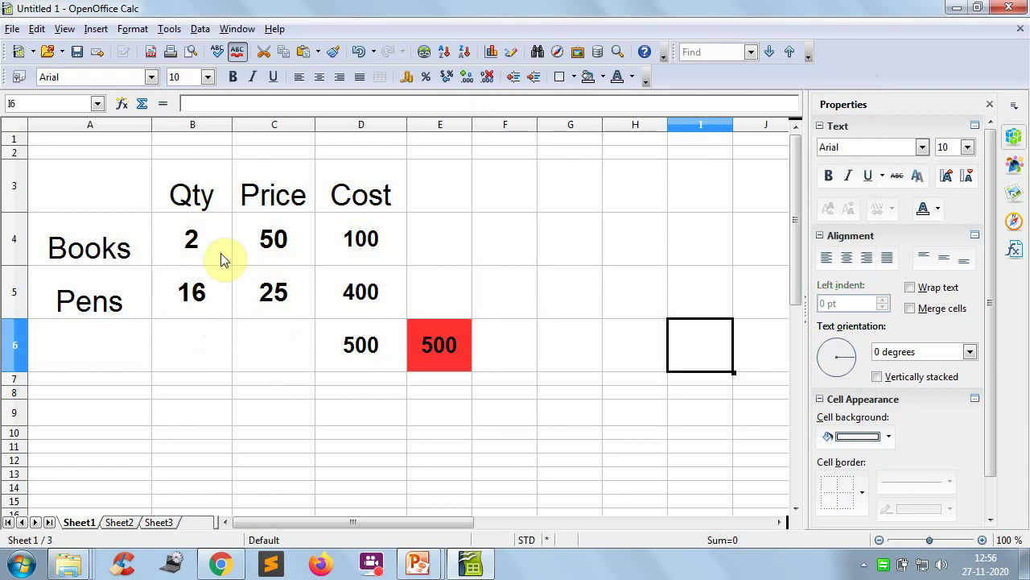
{"action": "left_click", "coordinate": [170, 29]}
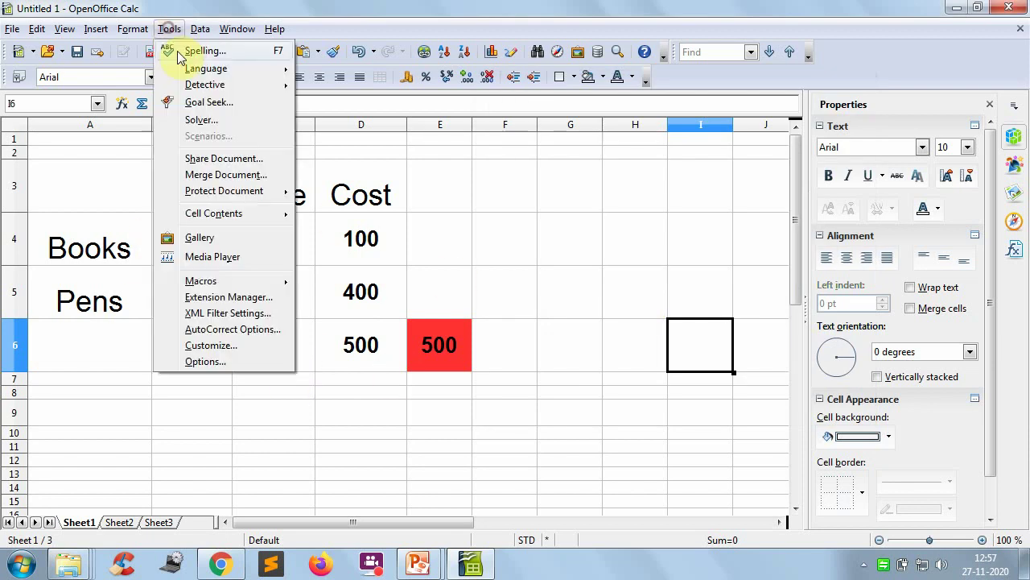
{"action": "left_click", "coordinate": [200, 126]}
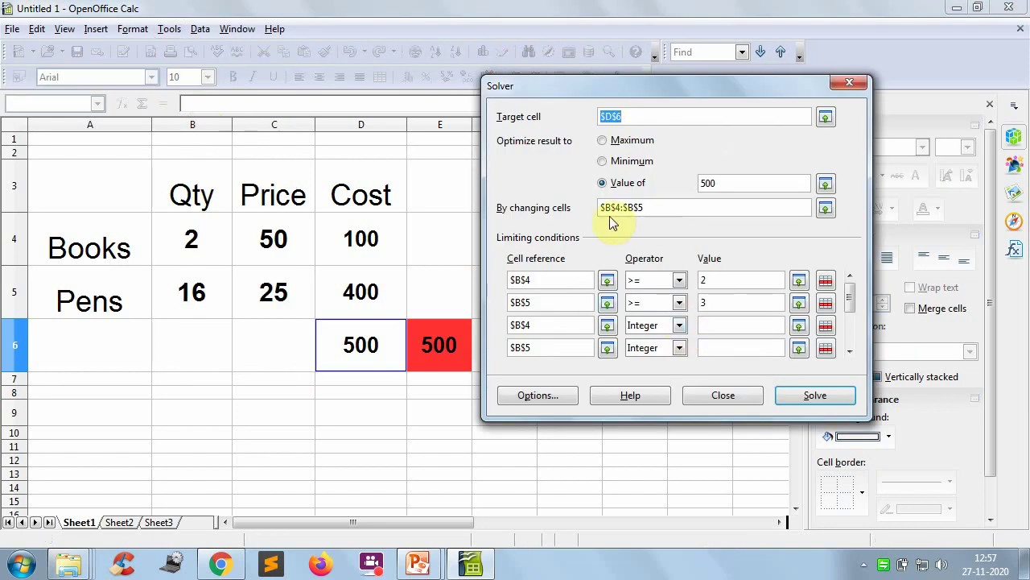
{"action": "double_click", "coordinate": [766, 178]}
{"action": "type", "text": "100"}
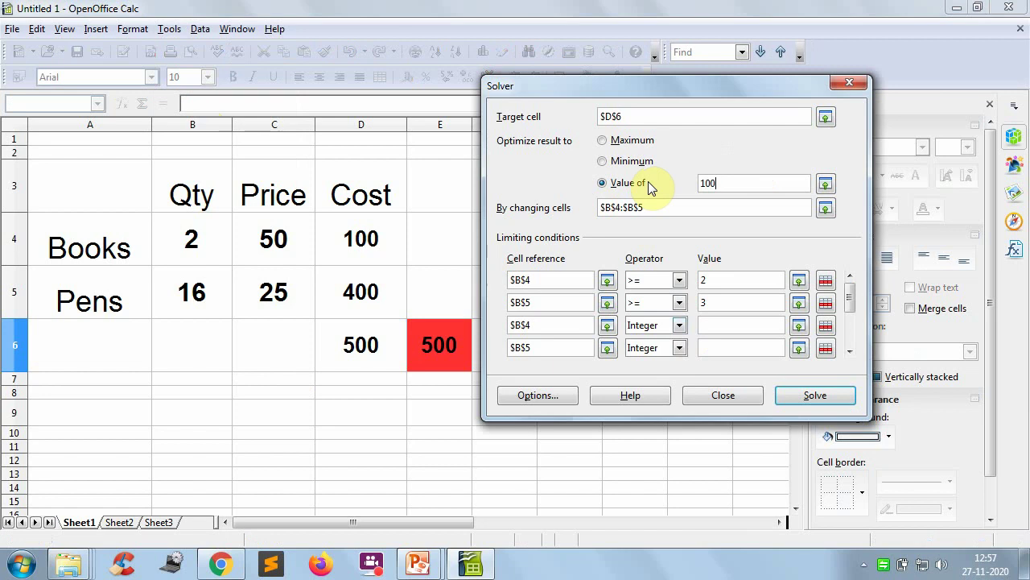
{"action": "type", "text": "0"}
{"action": "left_click", "coordinate": [422, 342]}
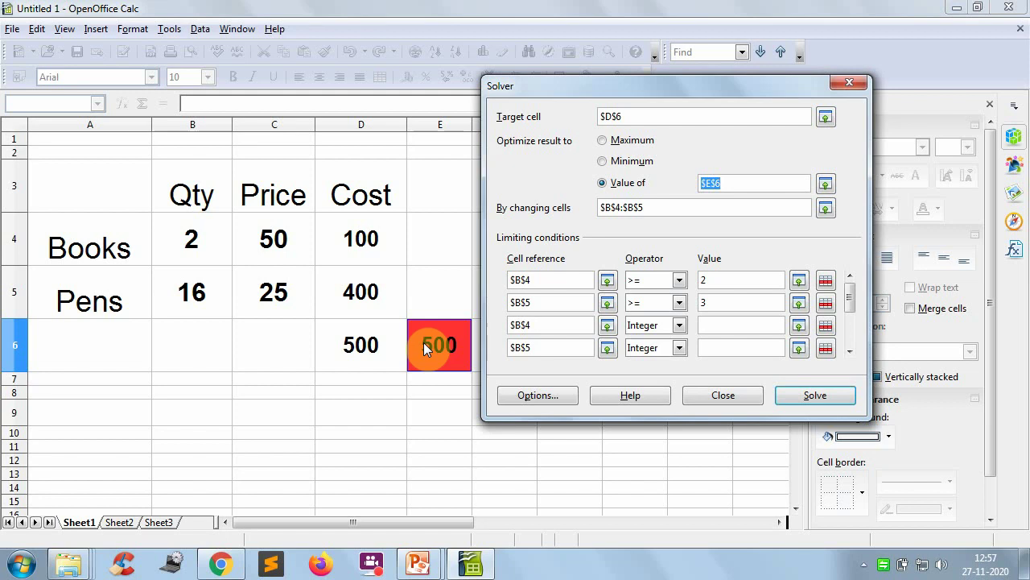
{"action": "type", "text": "1"}
{"action": "left_click", "coordinate": [715, 397]}
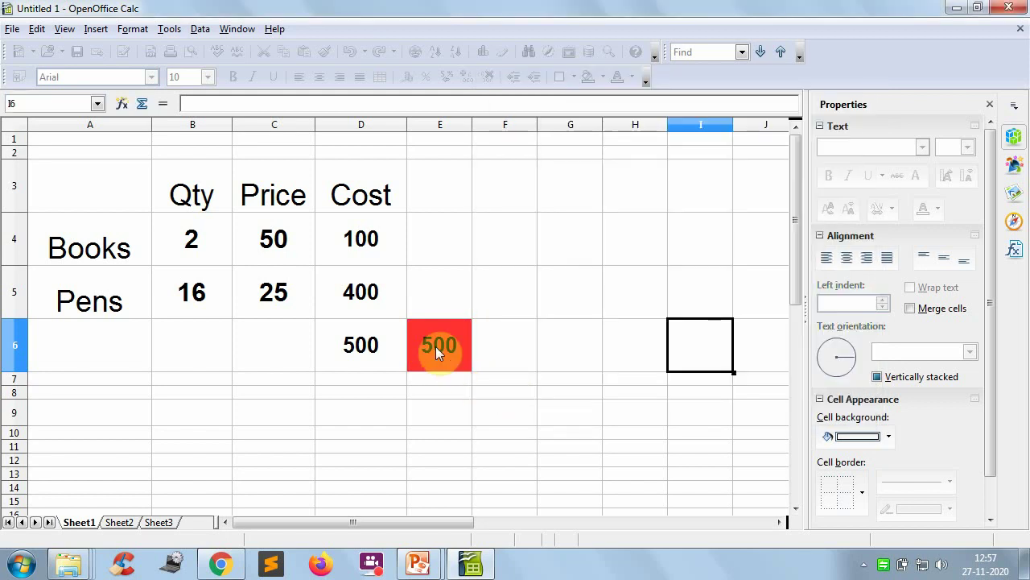
Step: Change the target amount in cell E6 to 1000
{"action": "left_click", "coordinate": [436, 346]}
{"action": "type", "text": "10"}
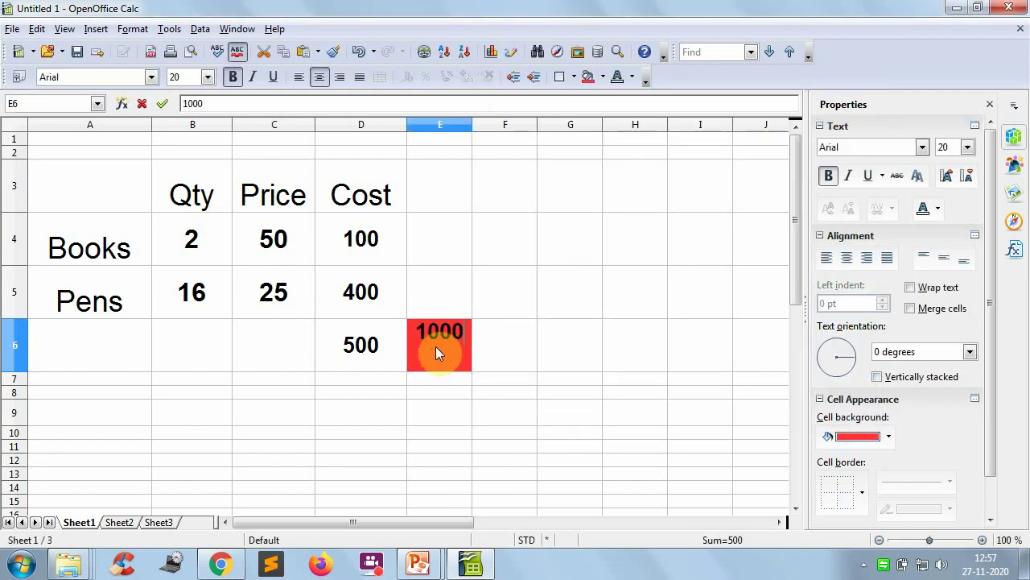
{"action": "key", "text": "Return"}
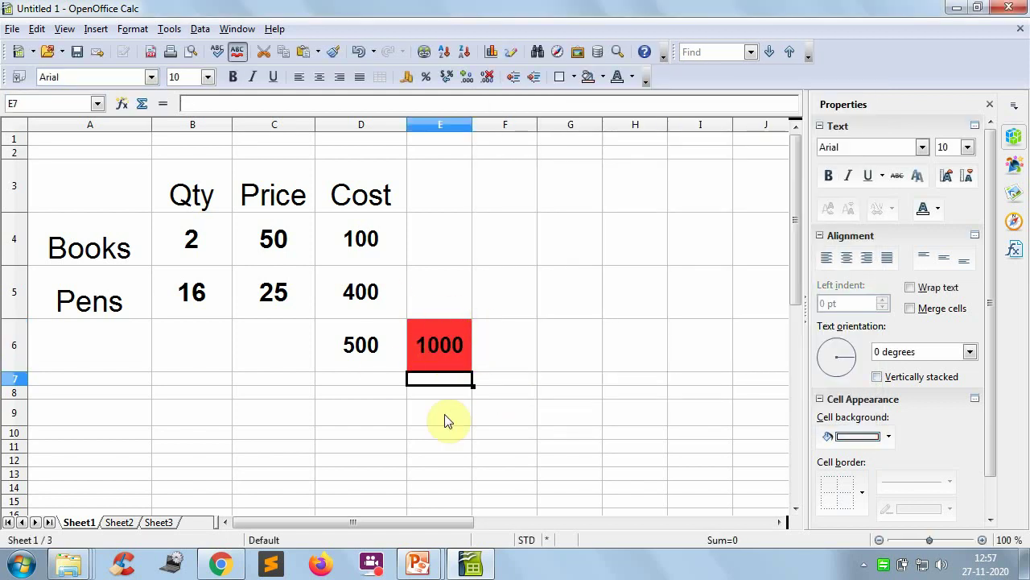
{"action": "left_click", "coordinate": [425, 344]}
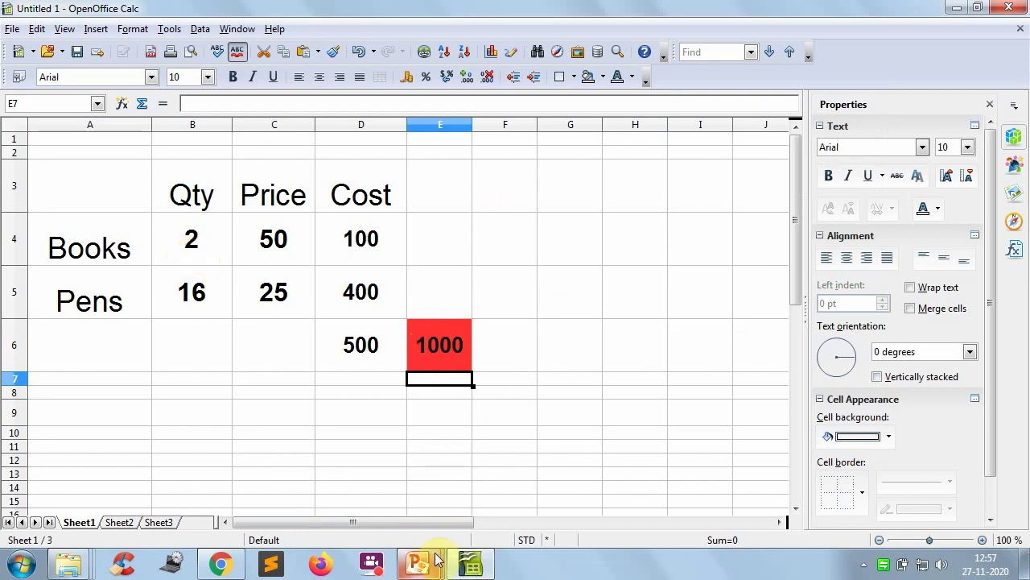
Step: Set the Solver's optimized value to 1000 and the minimum for $B$4 to 5, and solve
{"action": "mouse_move", "coordinate": [467, 566]}
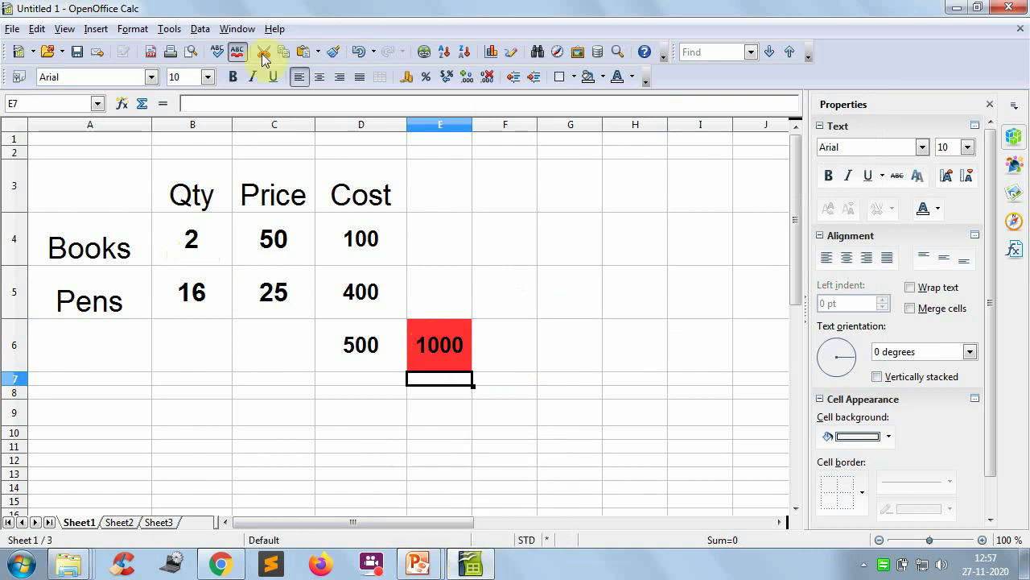
{"action": "left_click", "coordinate": [177, 32]}
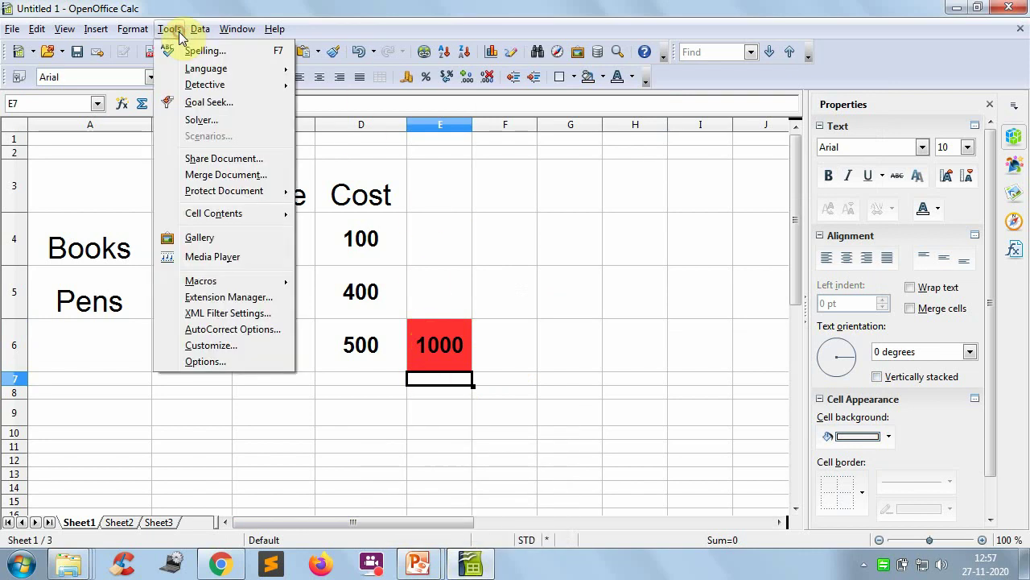
{"action": "left_click", "coordinate": [201, 120]}
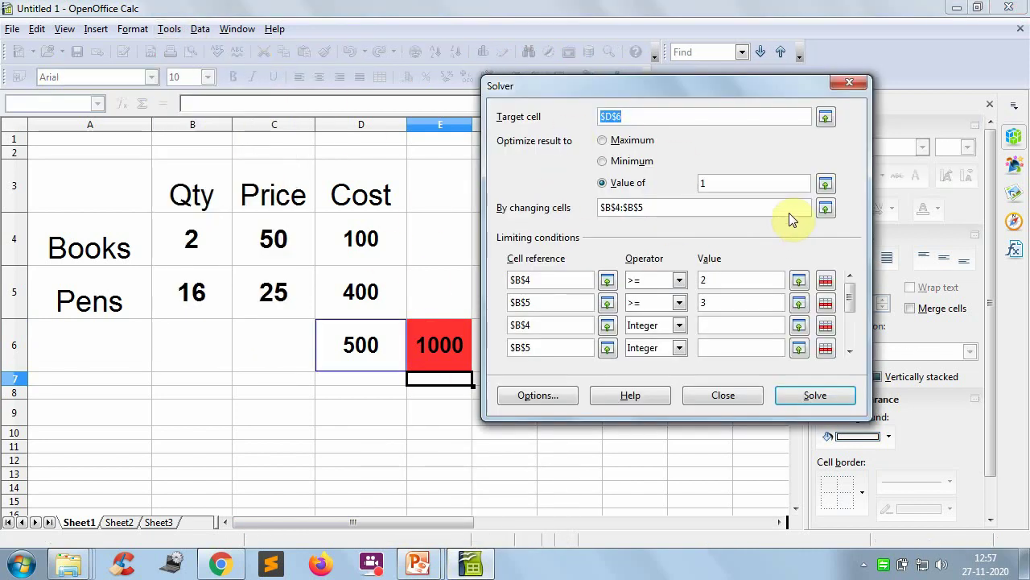
{"action": "left_click", "coordinate": [736, 182]}
{"action": "type", "text": "1000"}
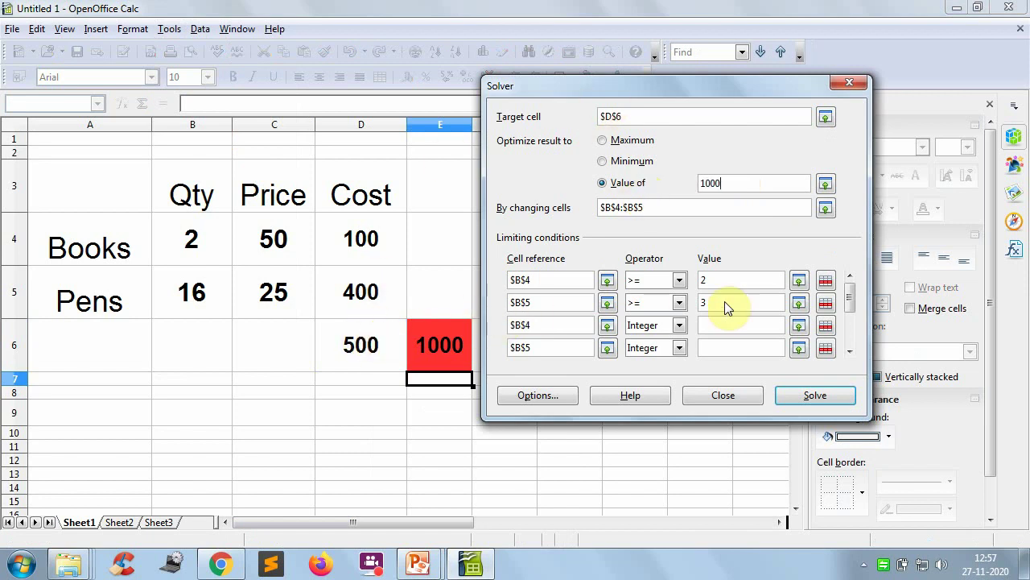
{"action": "left_click", "coordinate": [727, 278]}
{"action": "left_click", "coordinate": [816, 395]}
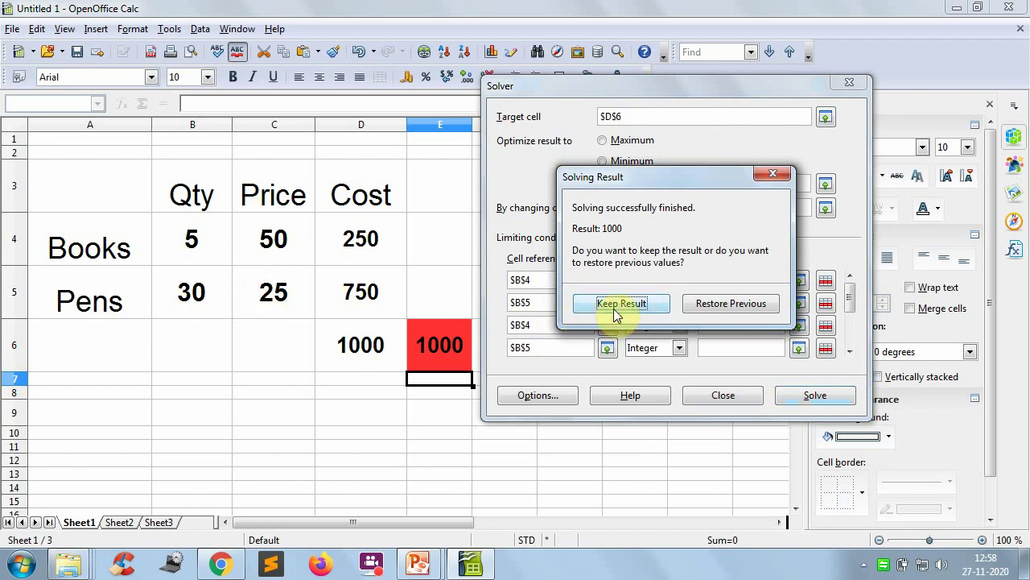
Step: Restore the previous quantities instead of keeping the solved ones, and close the Solver
{"action": "left_click", "coordinate": [728, 304]}
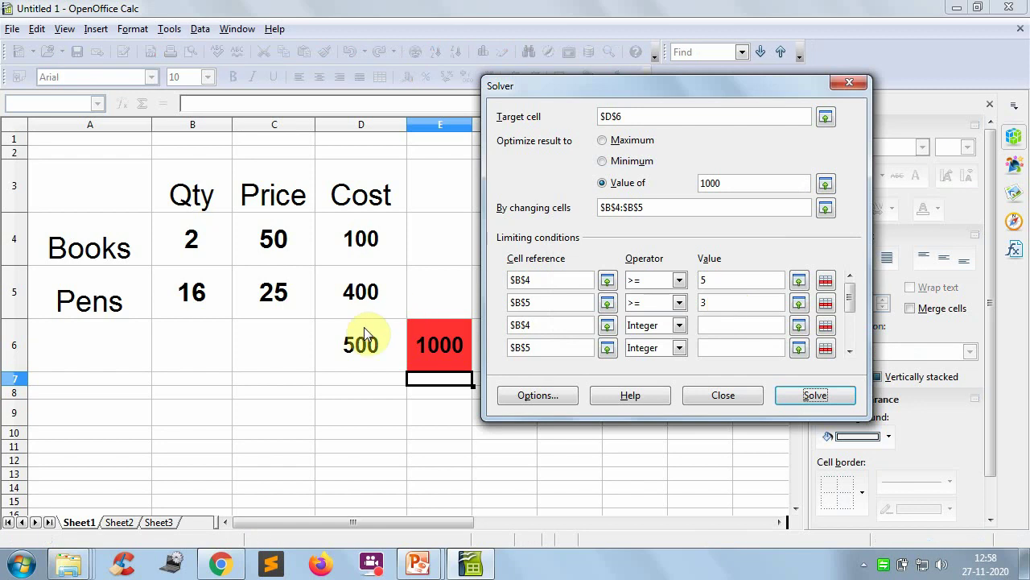
{"action": "left_click", "coordinate": [444, 346]}
{"action": "left_click", "coordinate": [848, 85]}
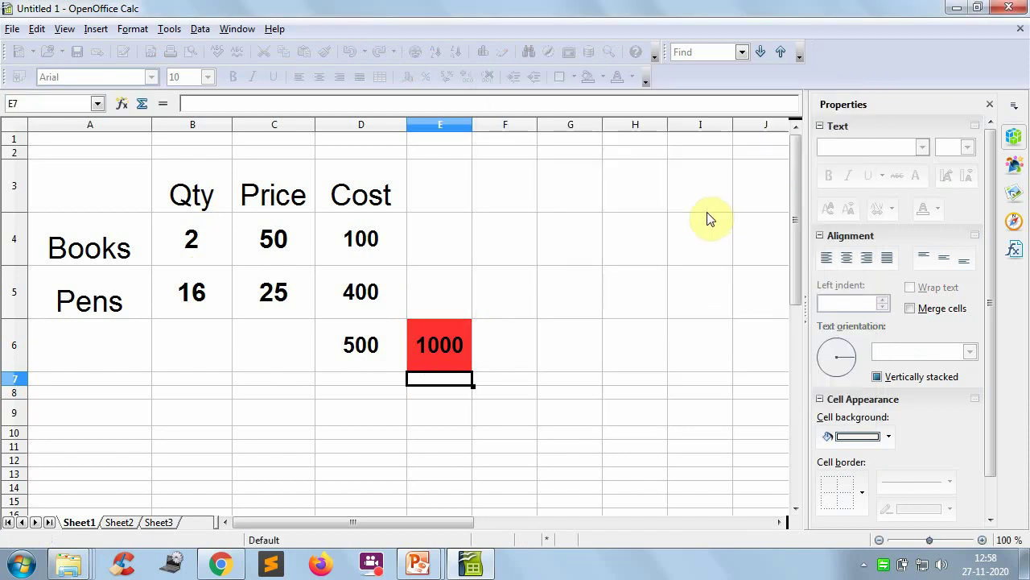